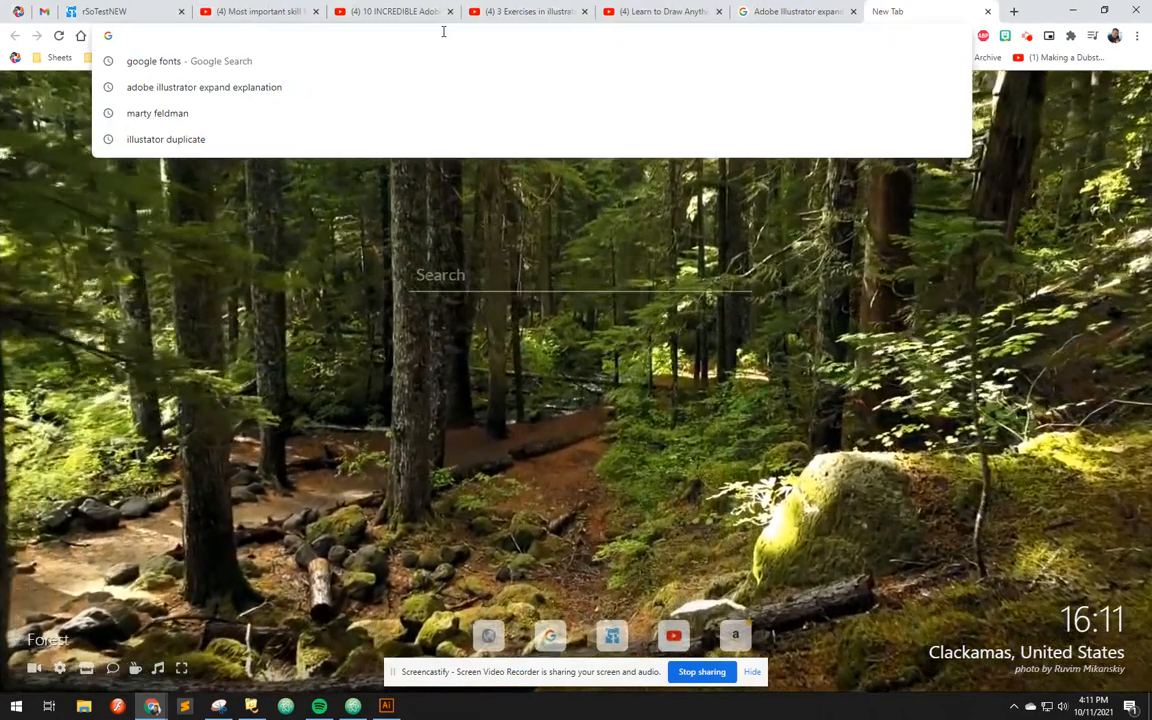
Search the web for "google fonts" and open the Google Fonts website
key(Down)
key(Return)
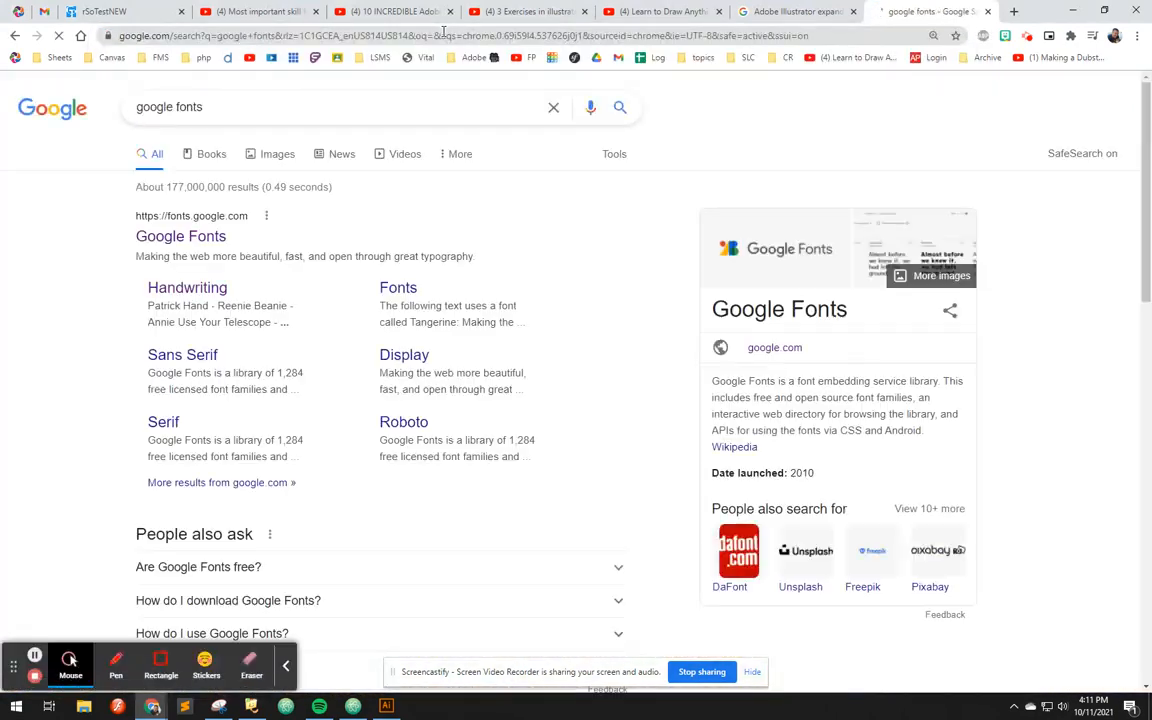
click(185, 238)
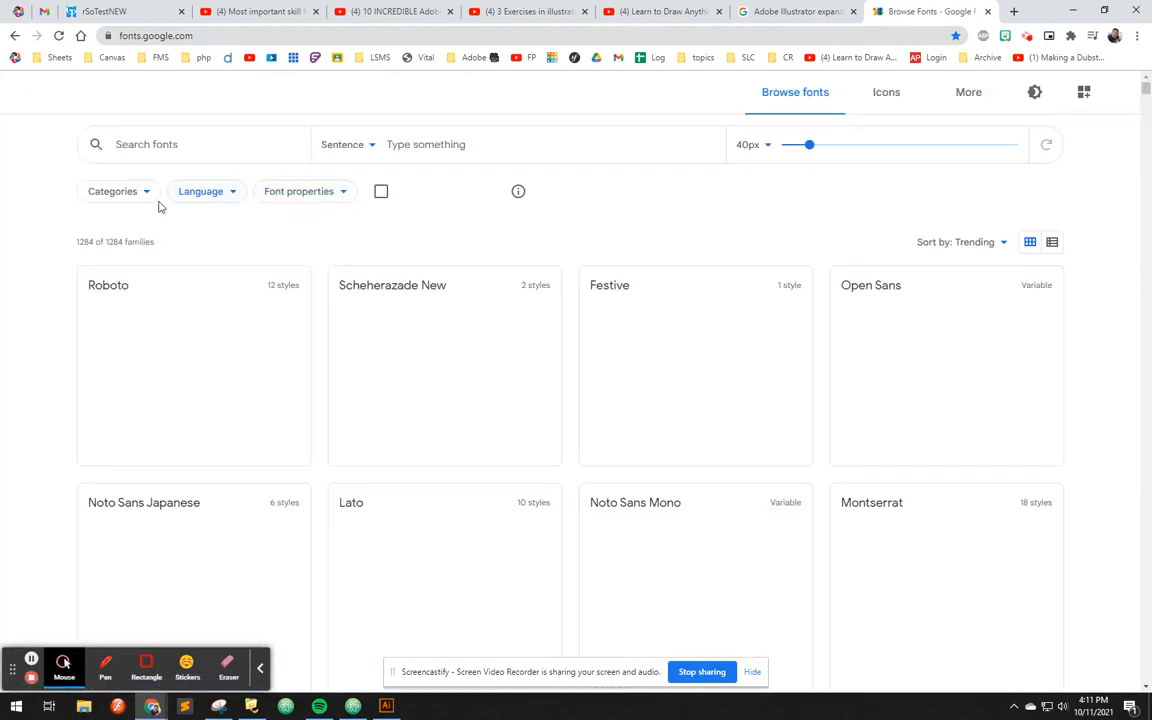
Filter the font categories to Handwriting only and open the Pacifico font
click(144, 195)
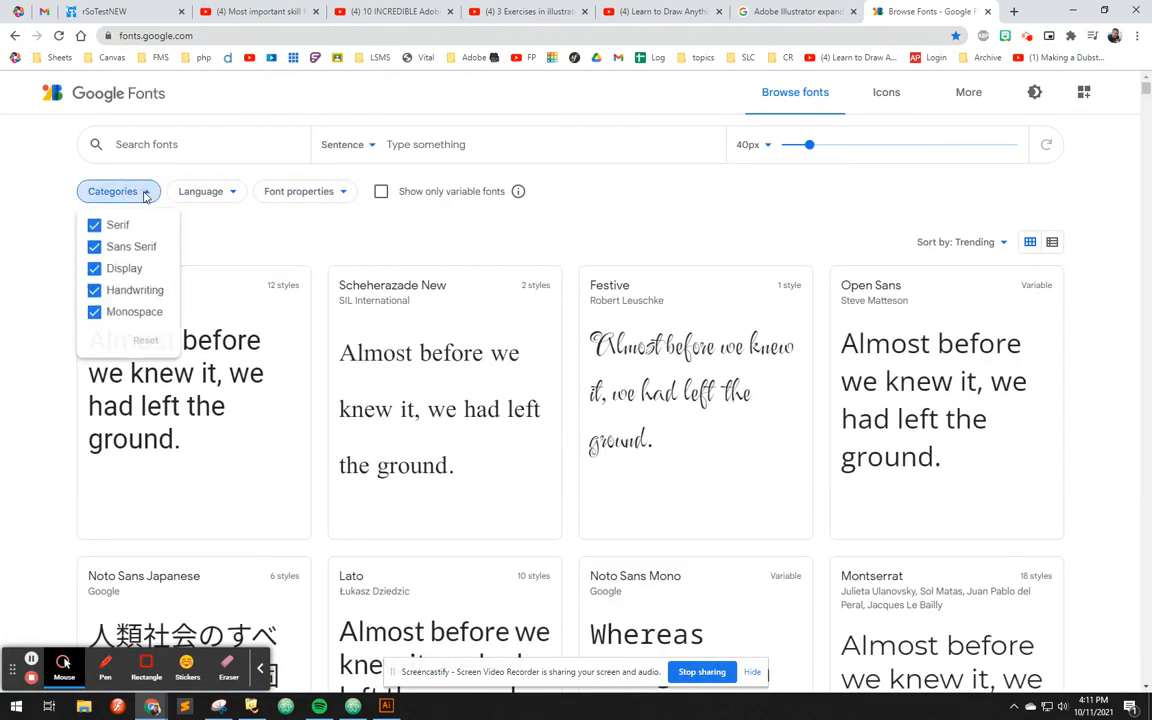
click(125, 270)
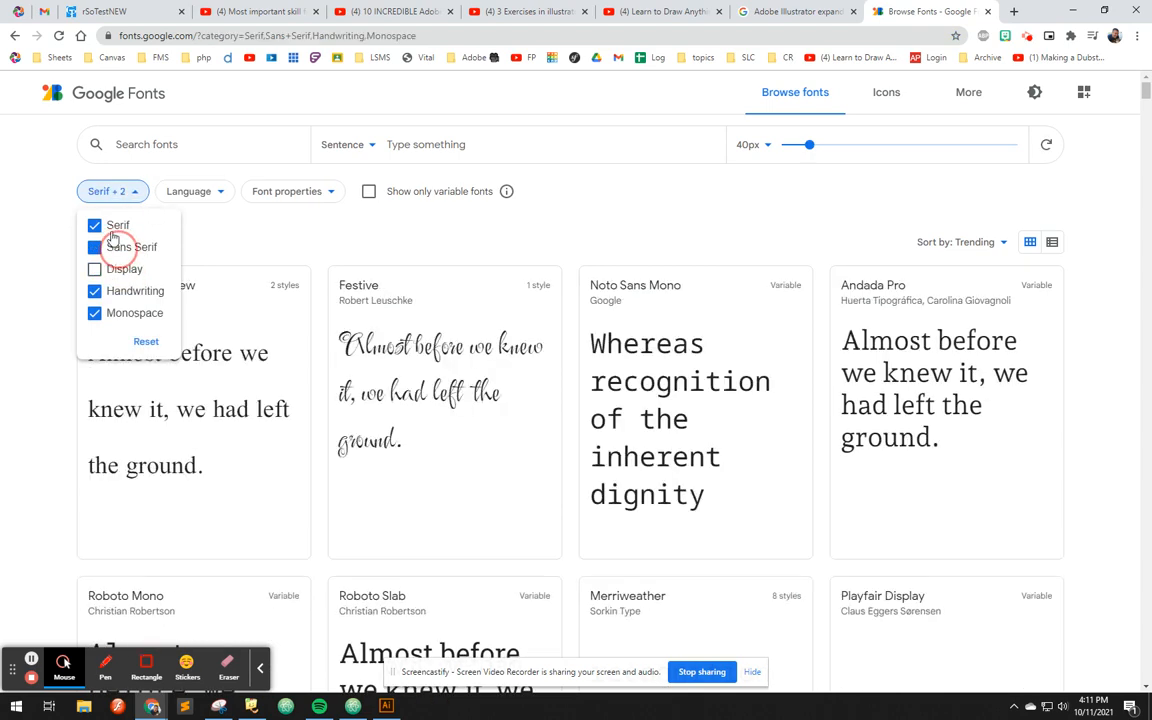
click(118, 247)
click(122, 315)
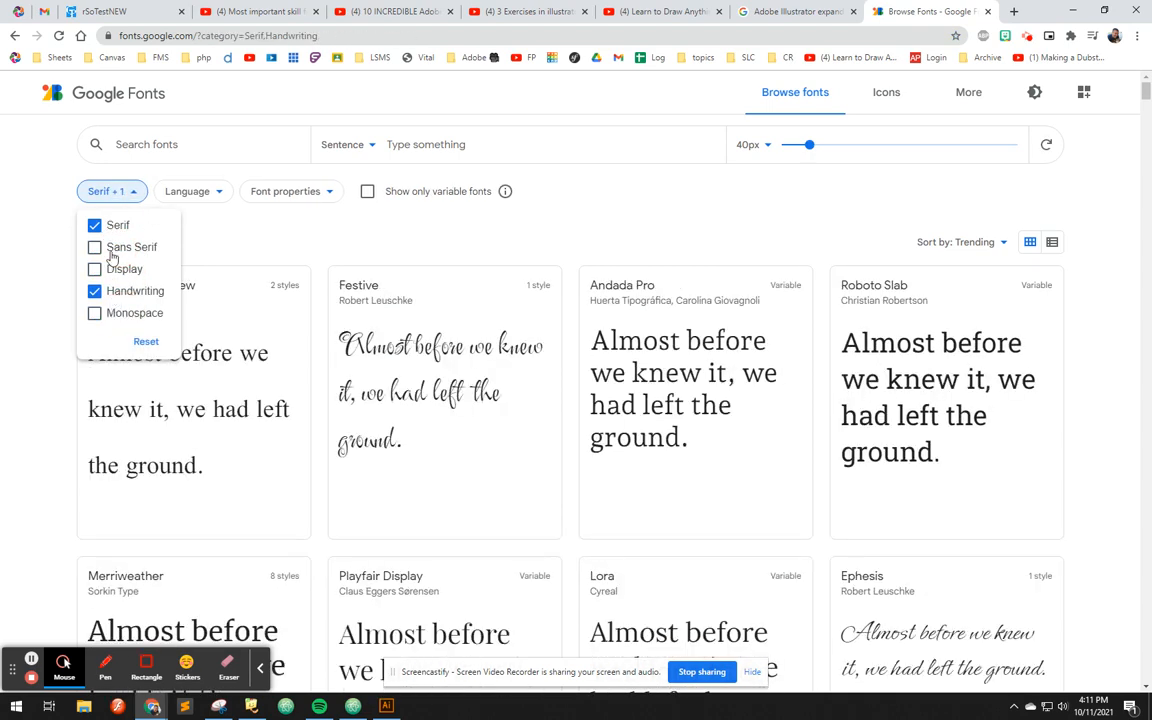
click(96, 225)
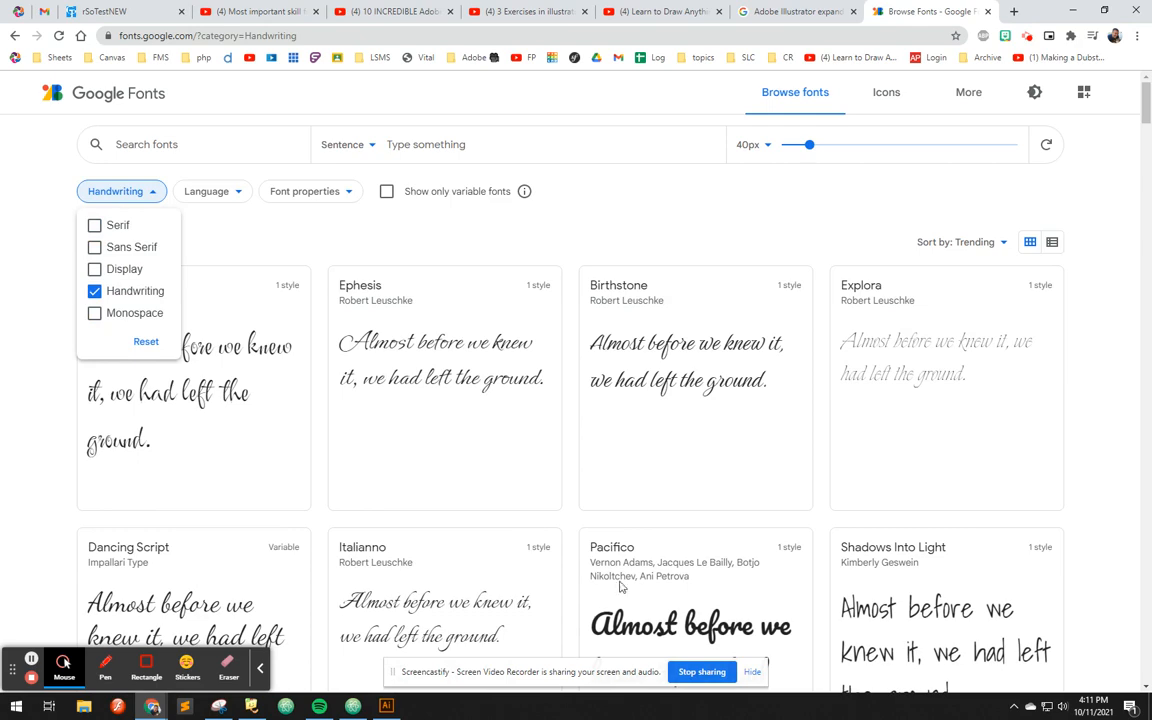
scroll(620, 553, down, 3)
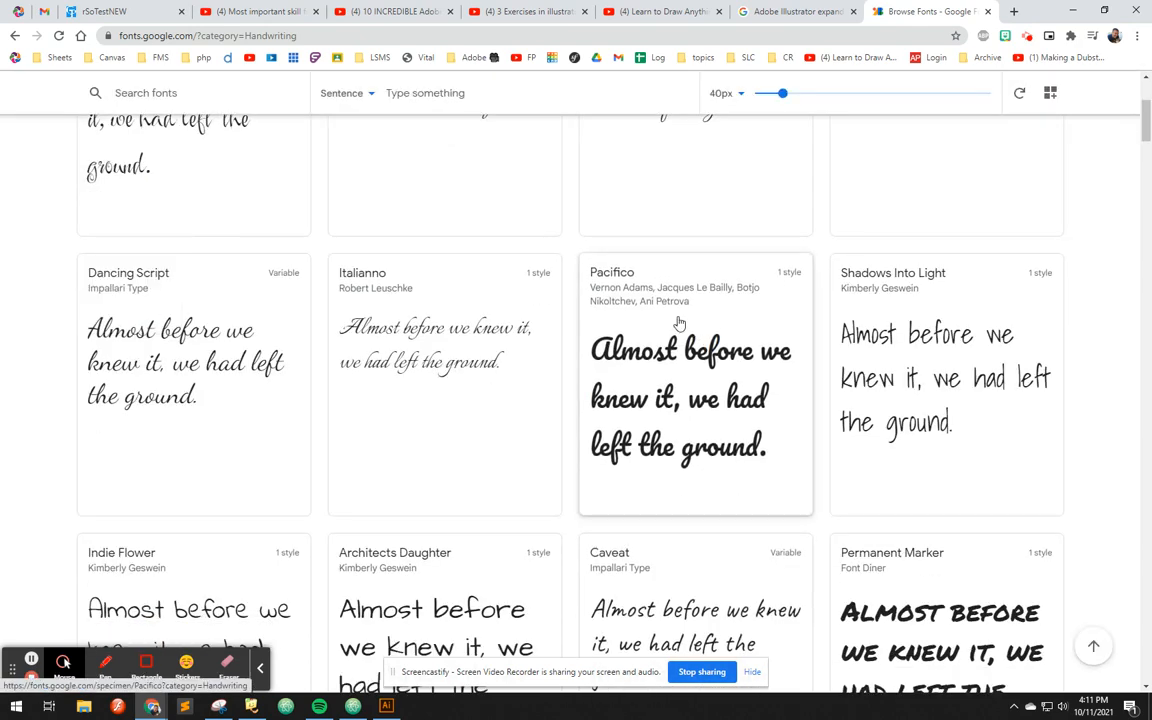
click(610, 270)
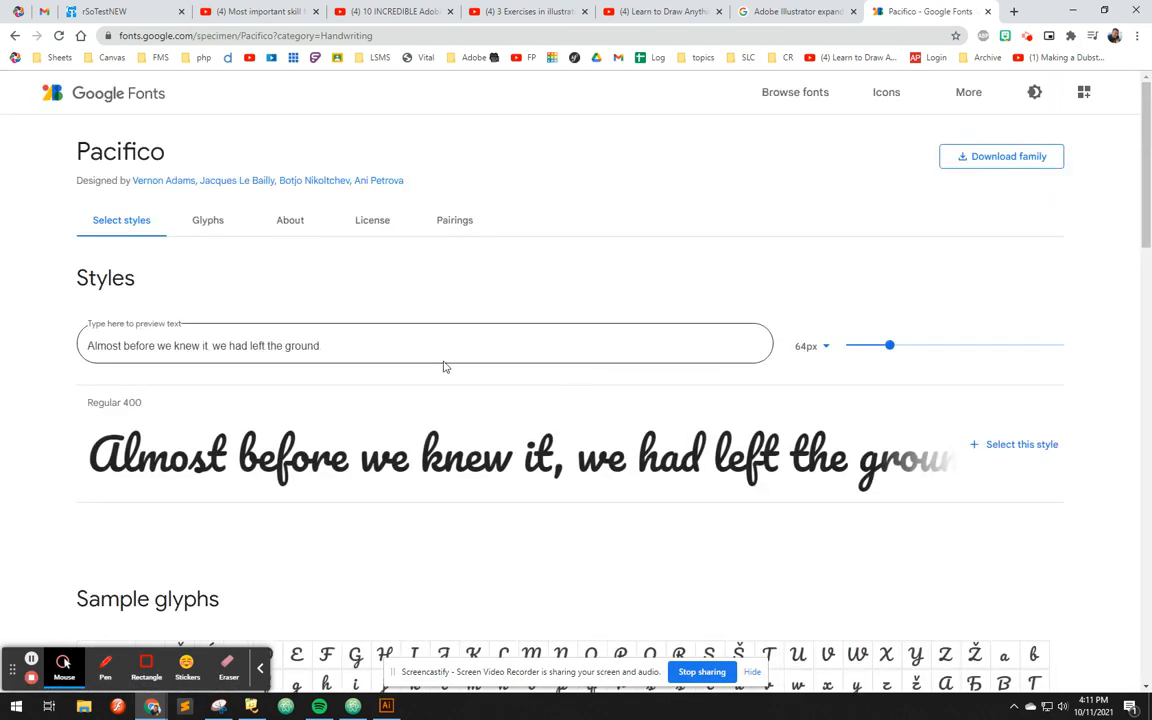
Set the Pacifico preview text to "C reate" and greatly enlarge the preview size
drag(370, 343, 62, 303)
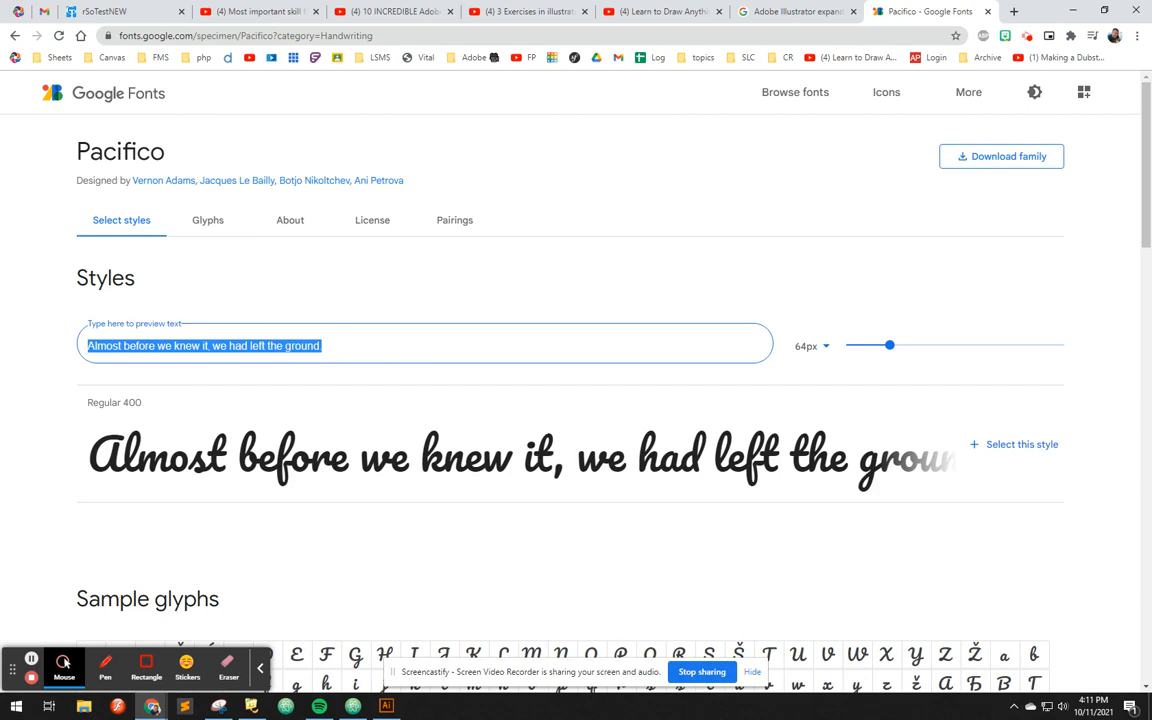
text(Create)
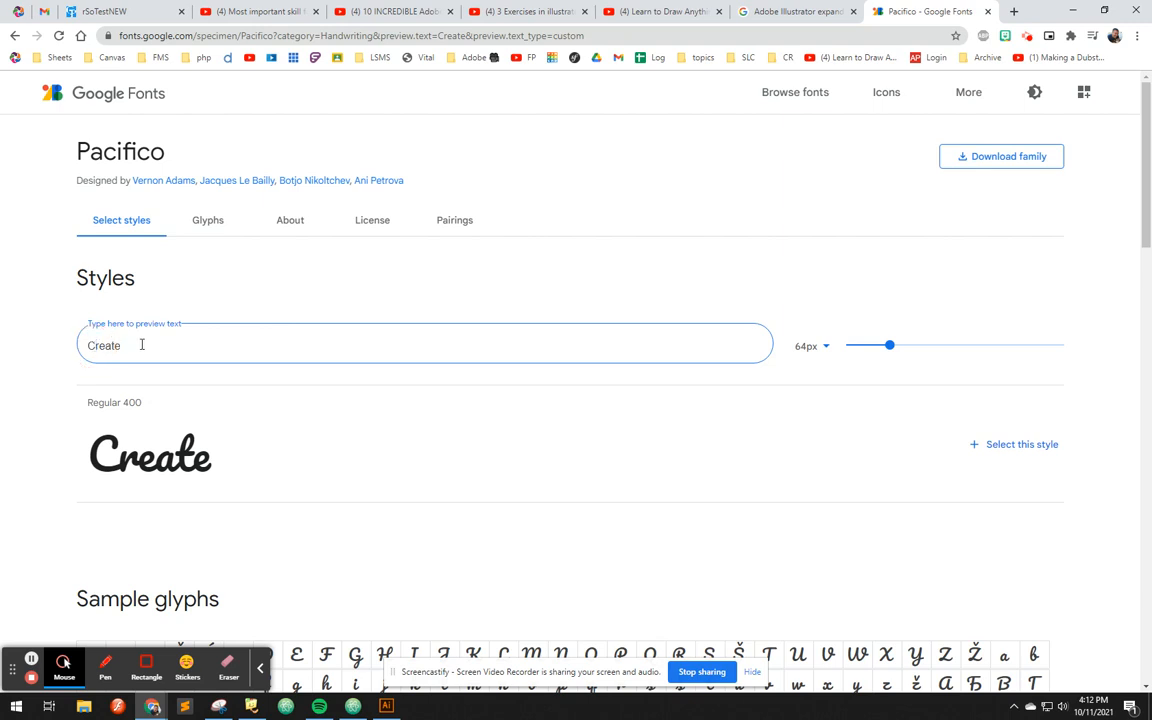
key(BackSpace)
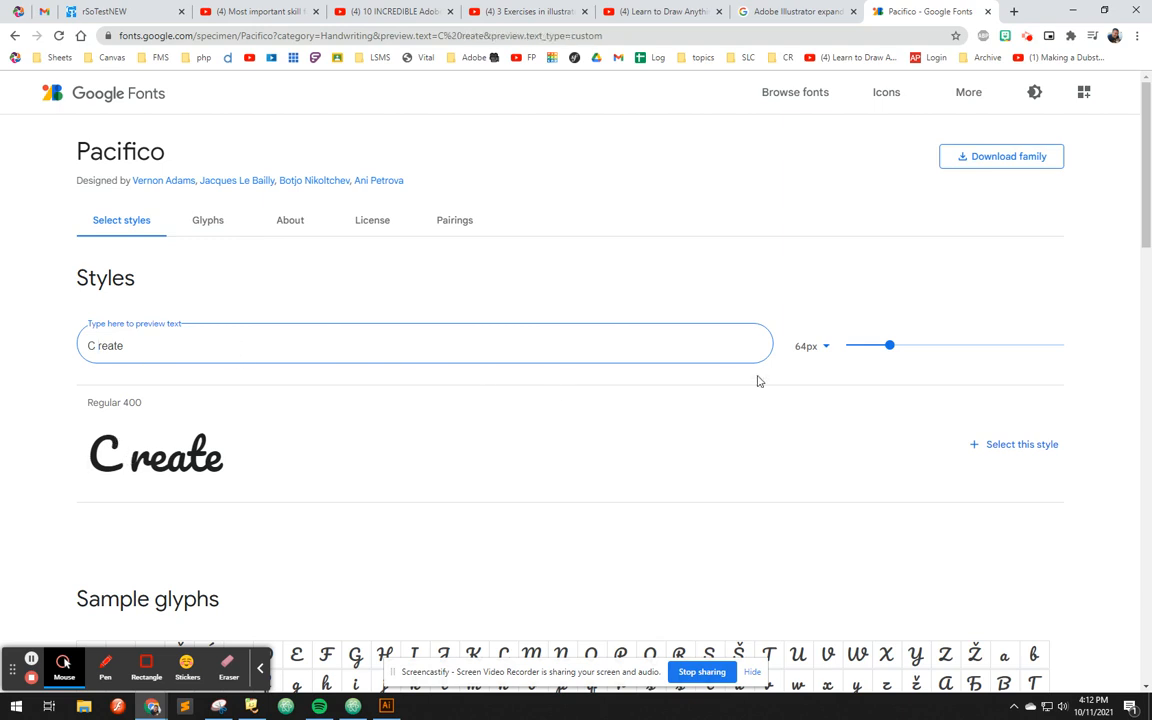
drag(889, 345, 1039, 365)
scroll(609, 396, down, 2)
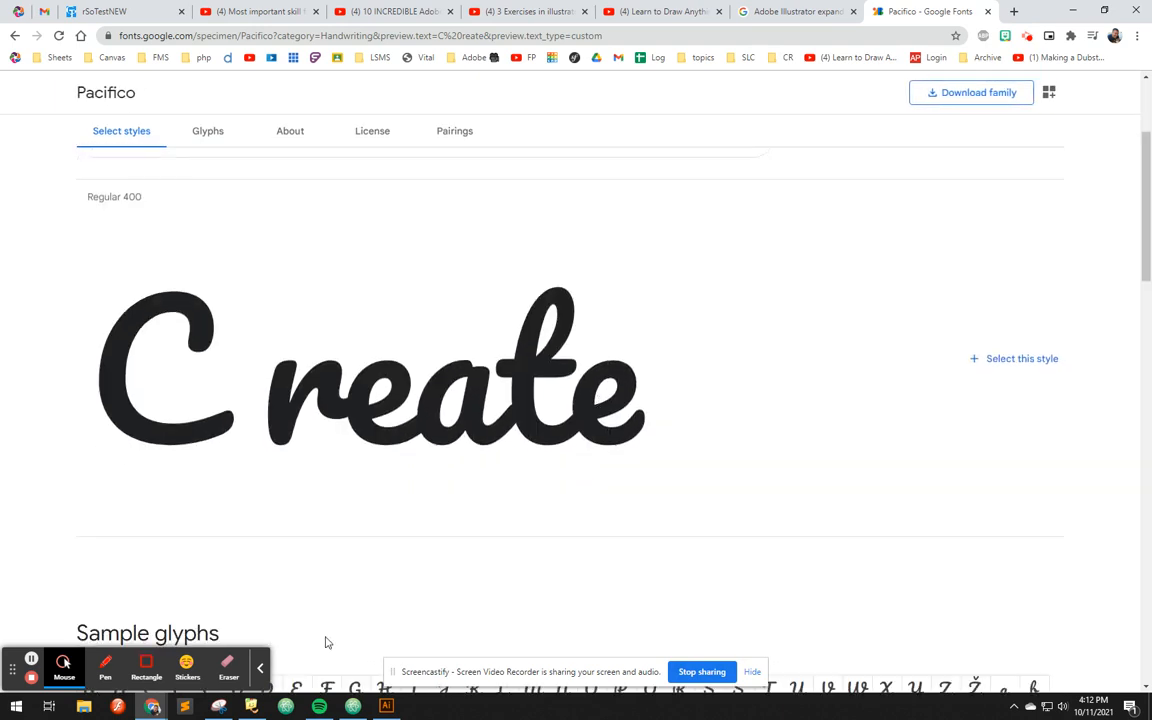
Open Snipping Tool and capture a new snip around the whole enlarged "C reate" preview
click(15, 708)
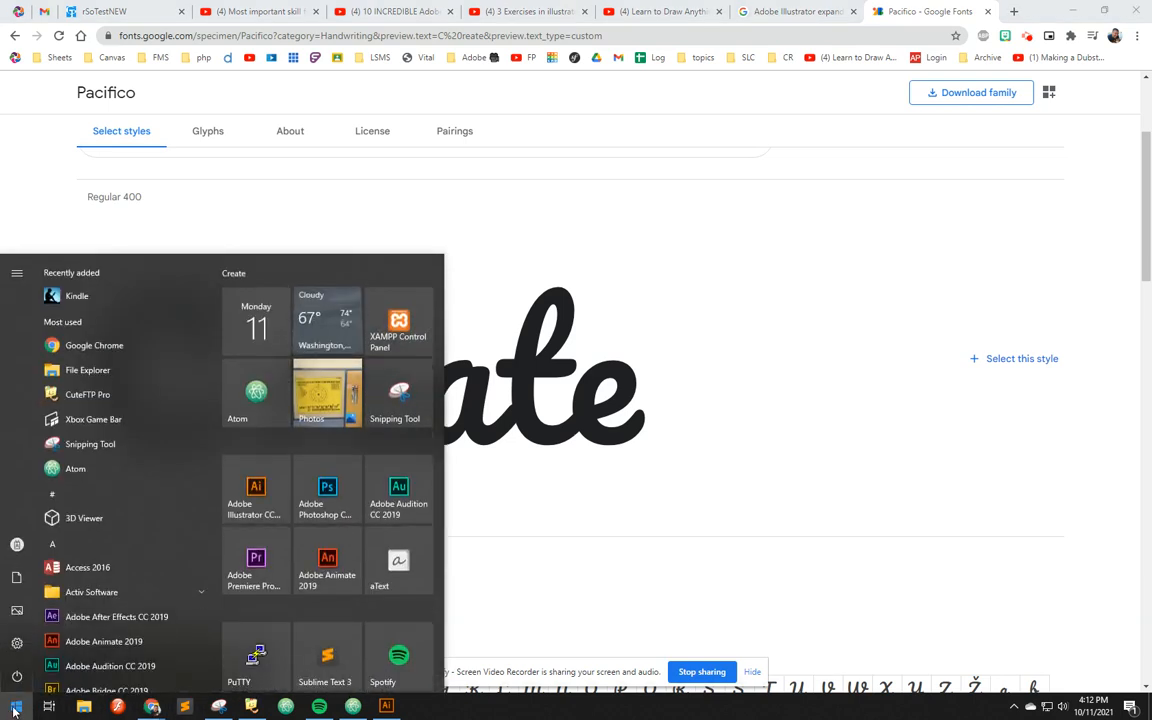
text(snipp)
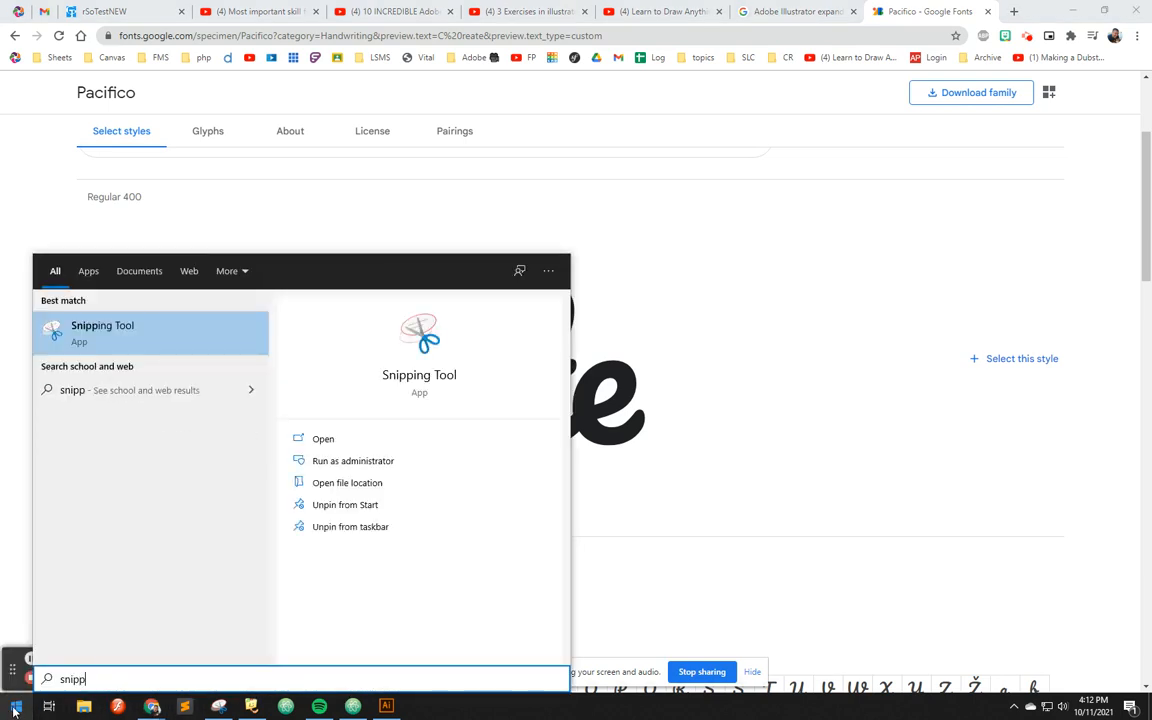
key(Return)
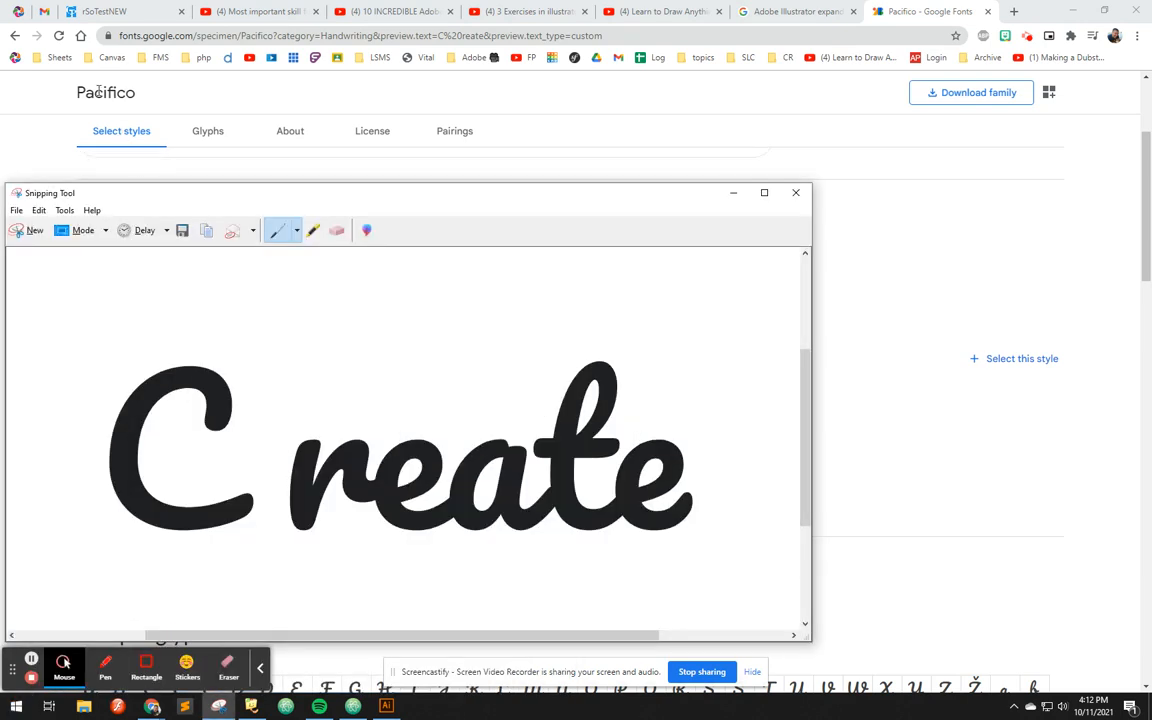
click(32, 230)
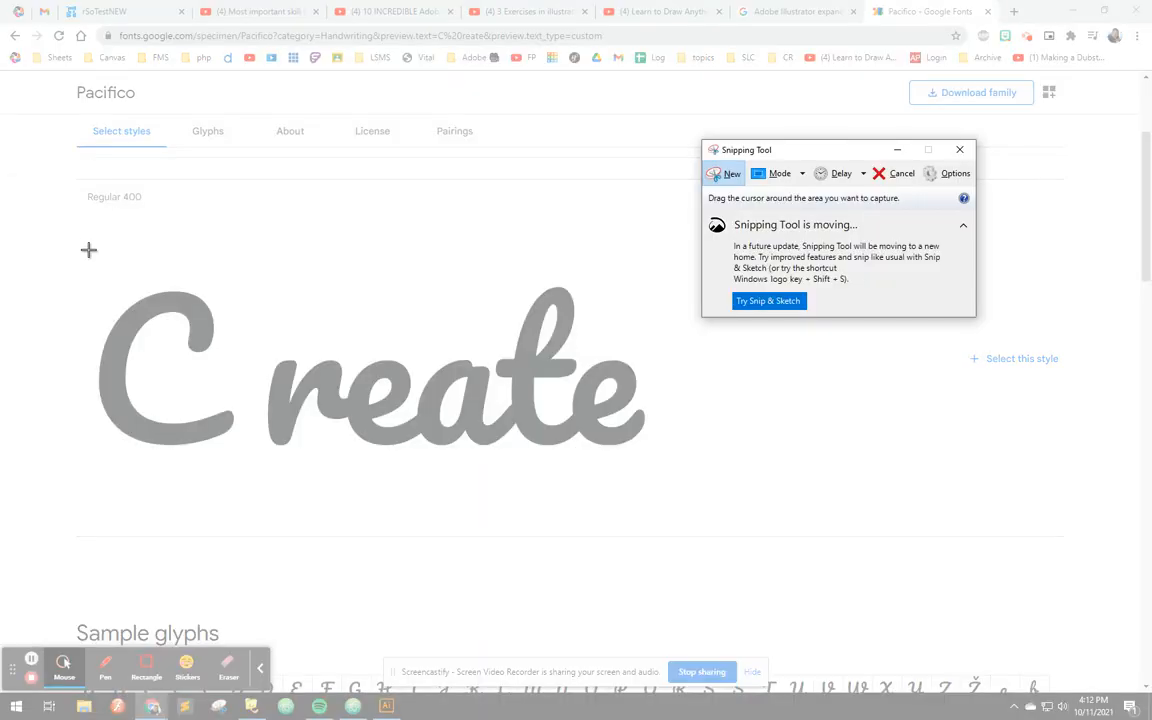
drag(76, 256, 689, 470)
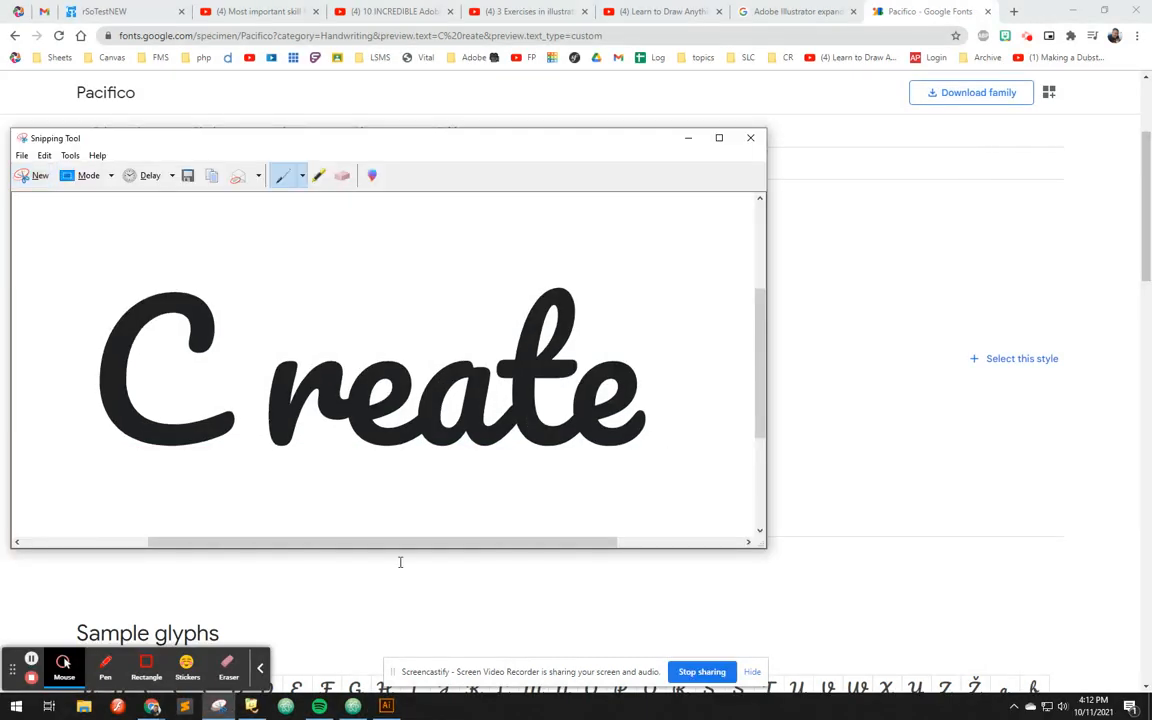
Switch to Illustrator, create a new HDTV 1080 document and paste the captured "C reate" image into it
click(386, 706)
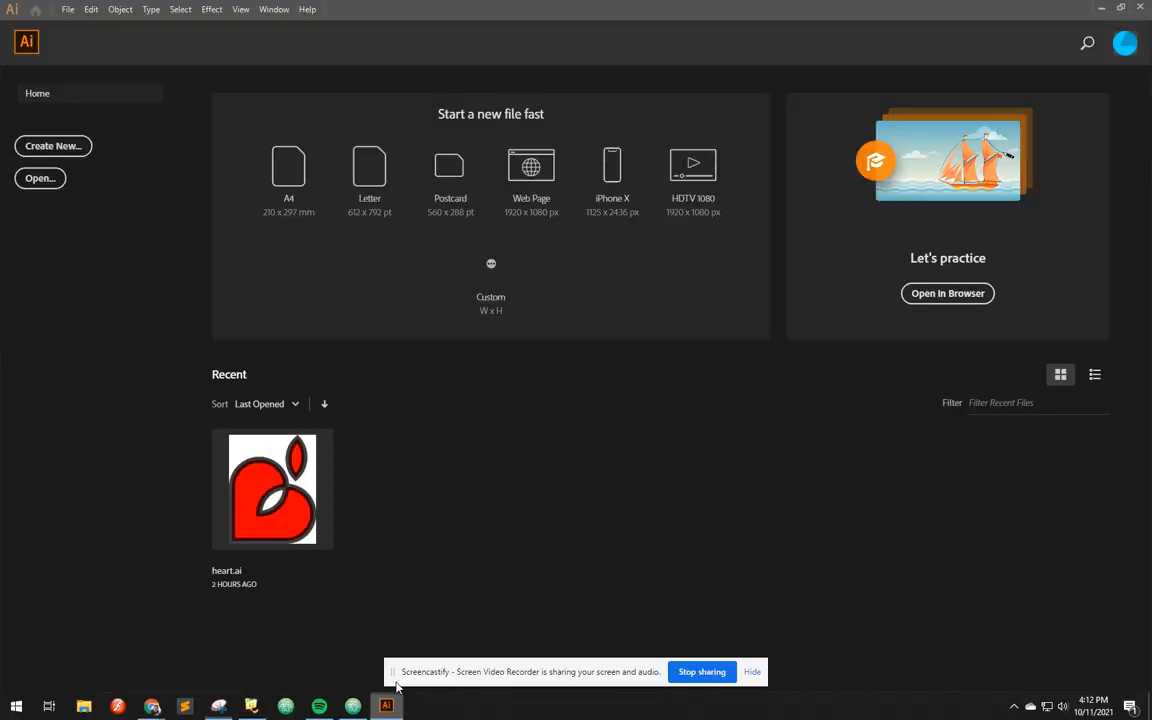
click(691, 178)
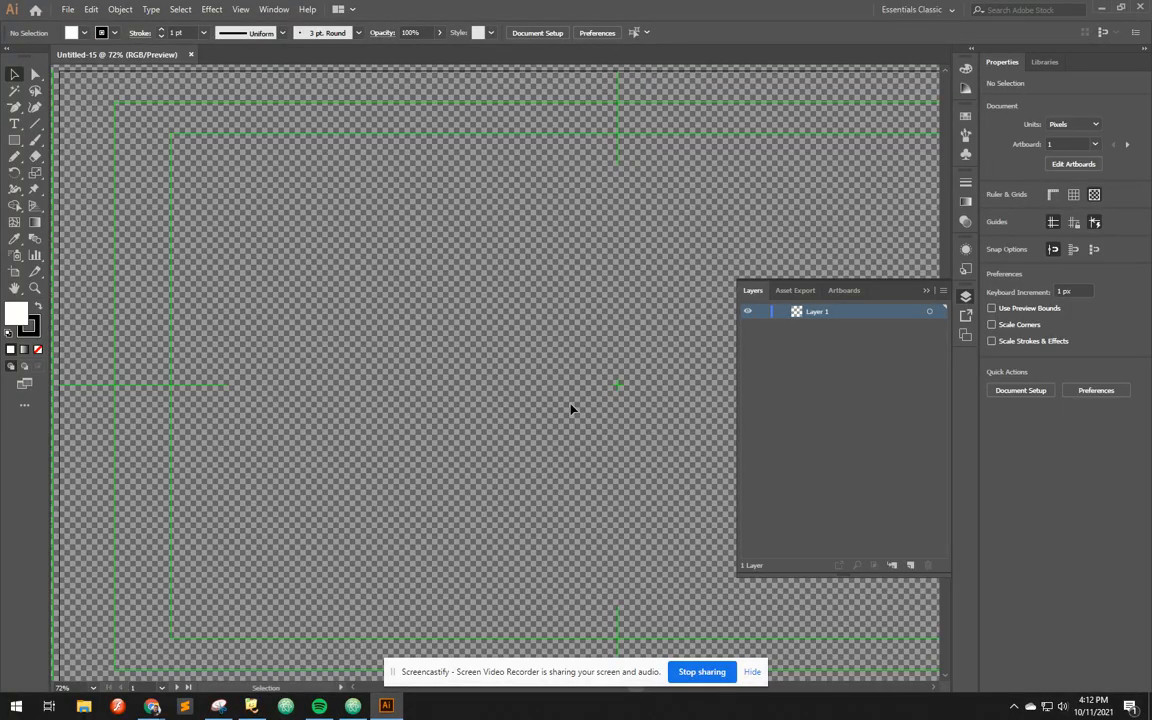
key(ctrl+v)
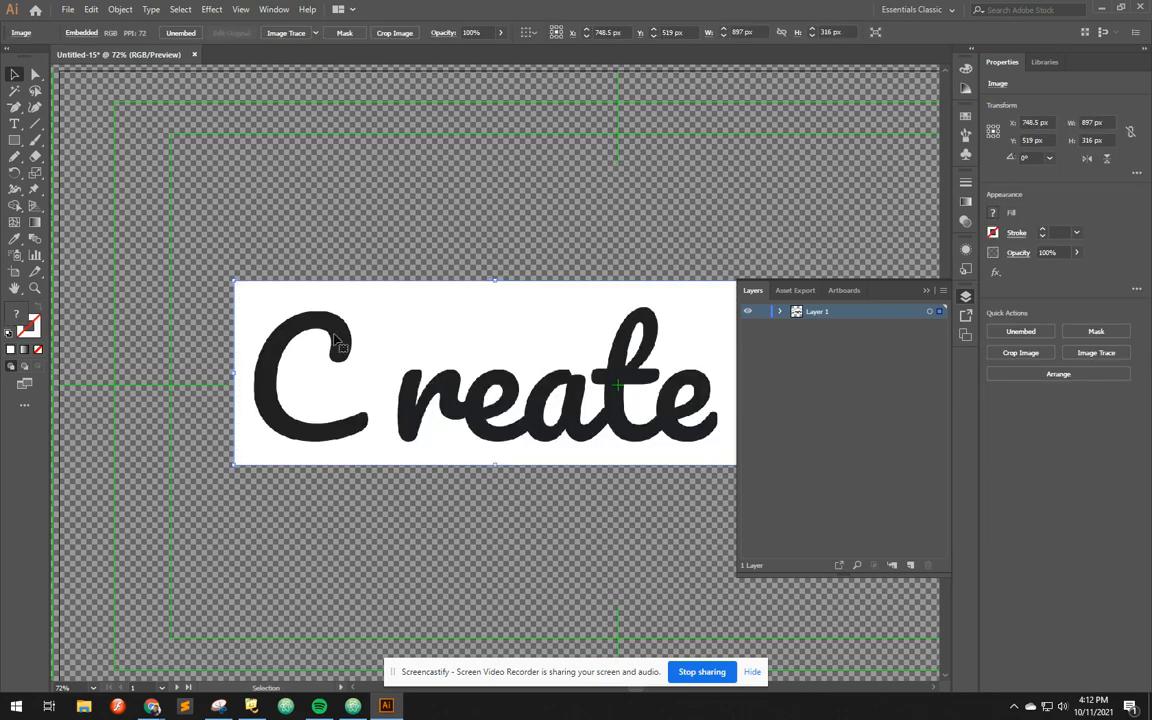
Examine the edge of the letter C in the pasted image at high magnification, comparing it with the full artboard view
key(z)
drag(275, 311, 304, 345)
drag(245, 245, 350, 336)
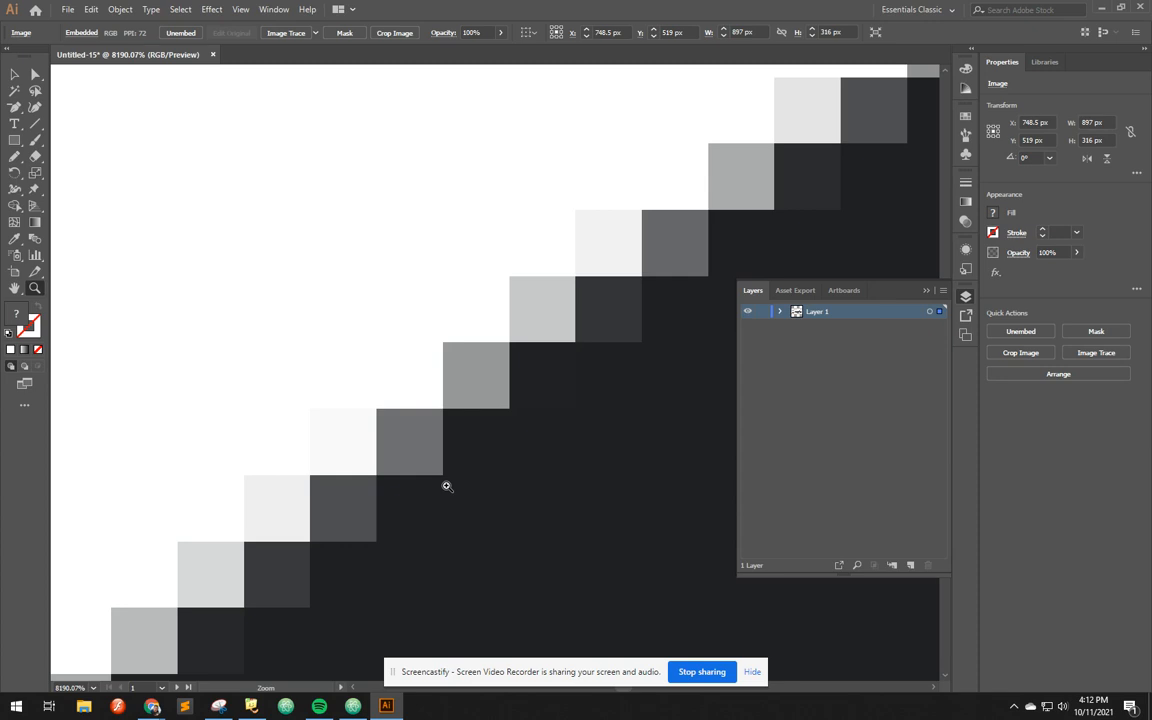
key(ctrl+0)
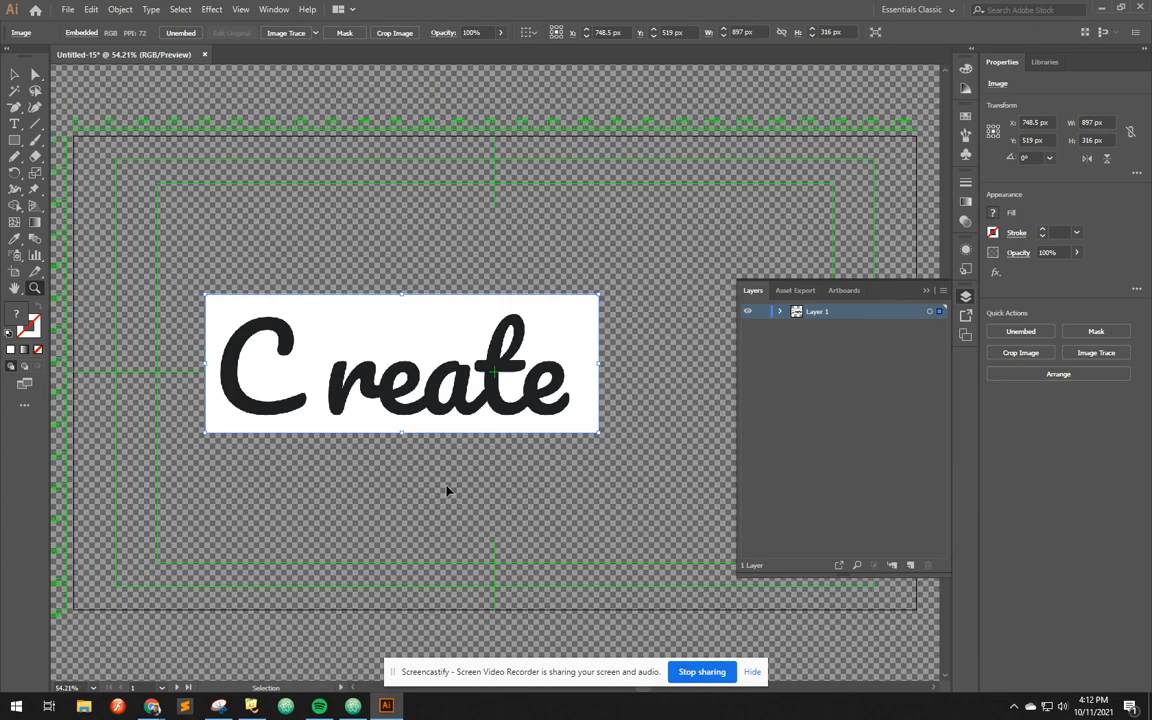
key(ctrl+1)
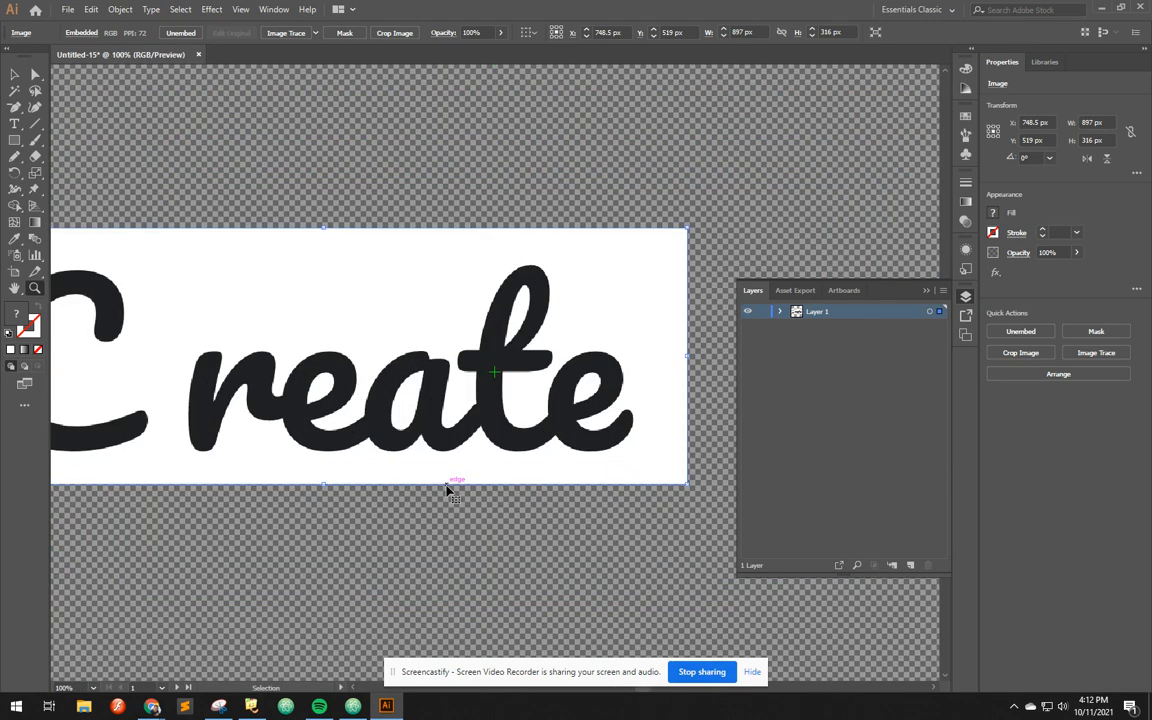
key(ctrl+0)
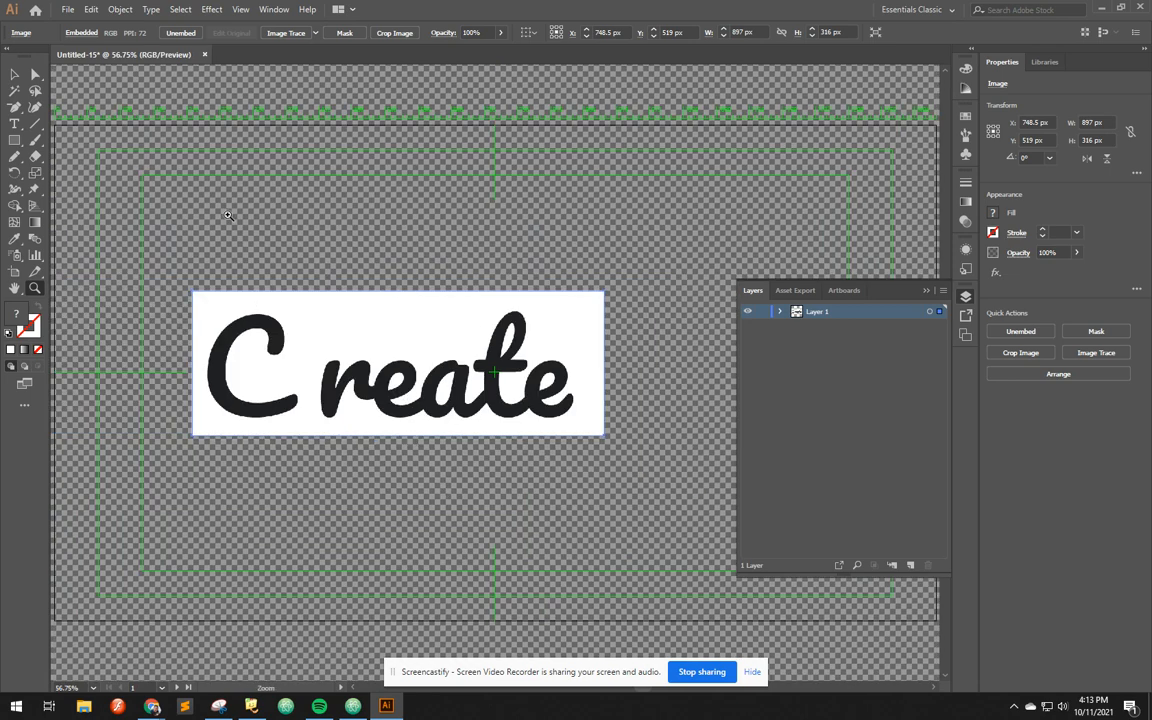
click(14, 73)
key(z)
drag(222, 307, 257, 338)
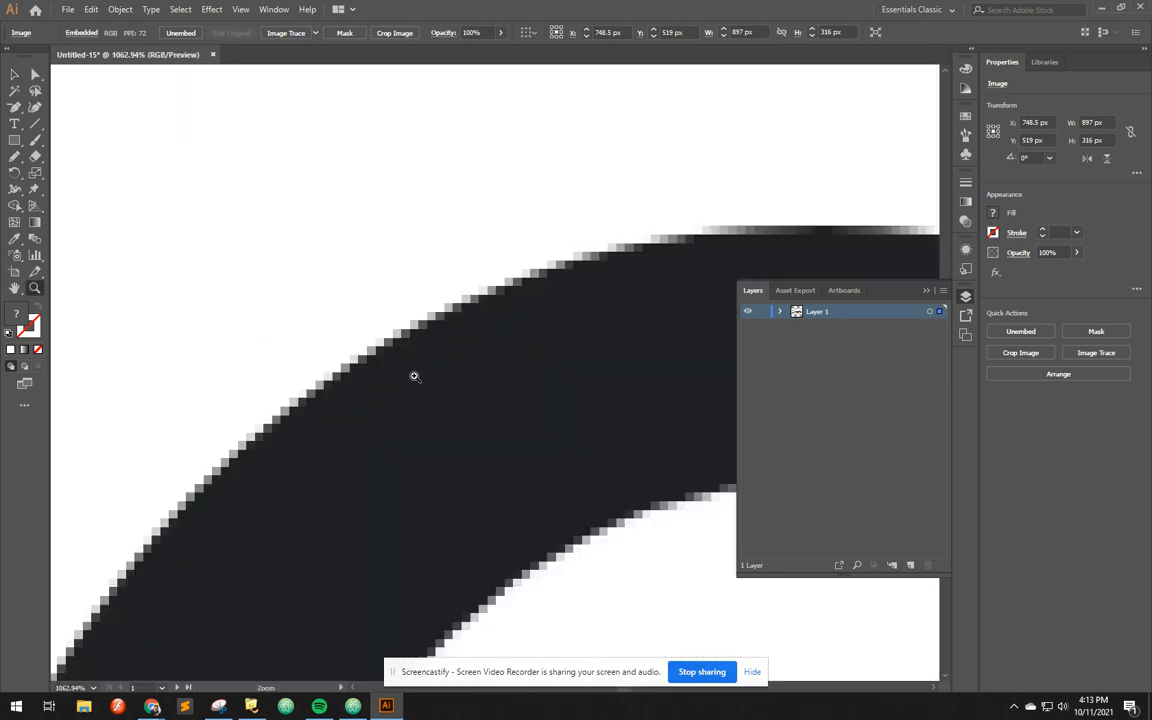
Image-trace the pasted "C reate" image with the Low Fidelity Photo preset and check the traced edge of the C
click(315, 33)
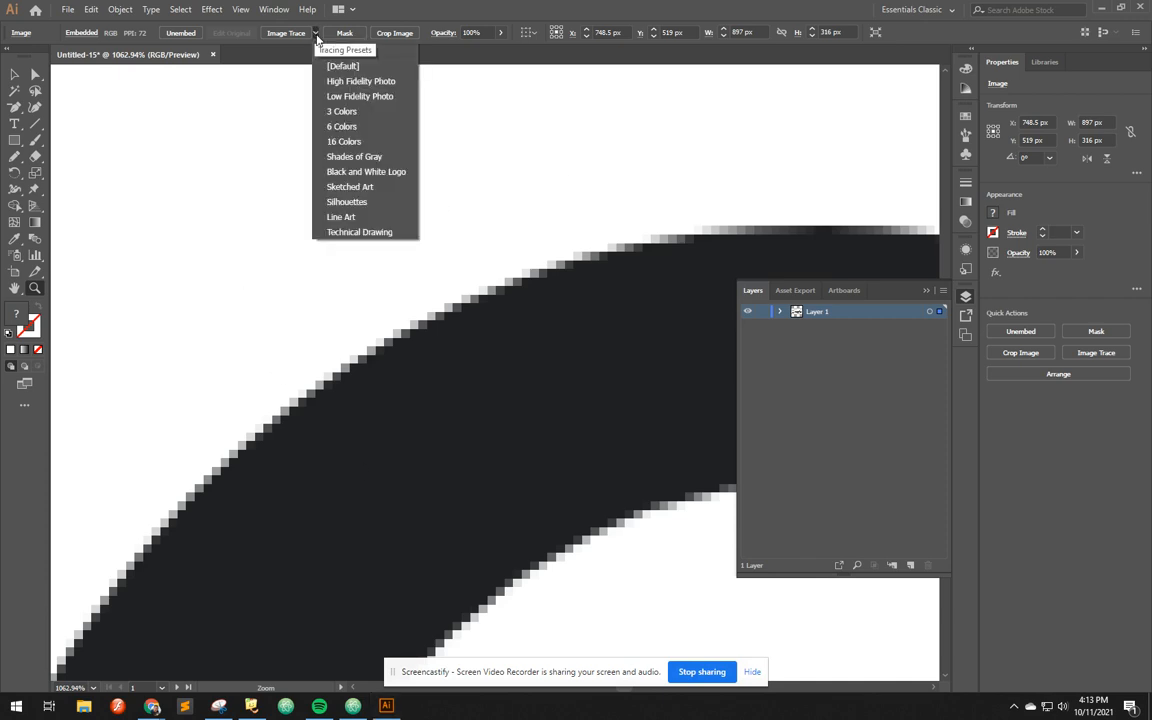
click(346, 97)
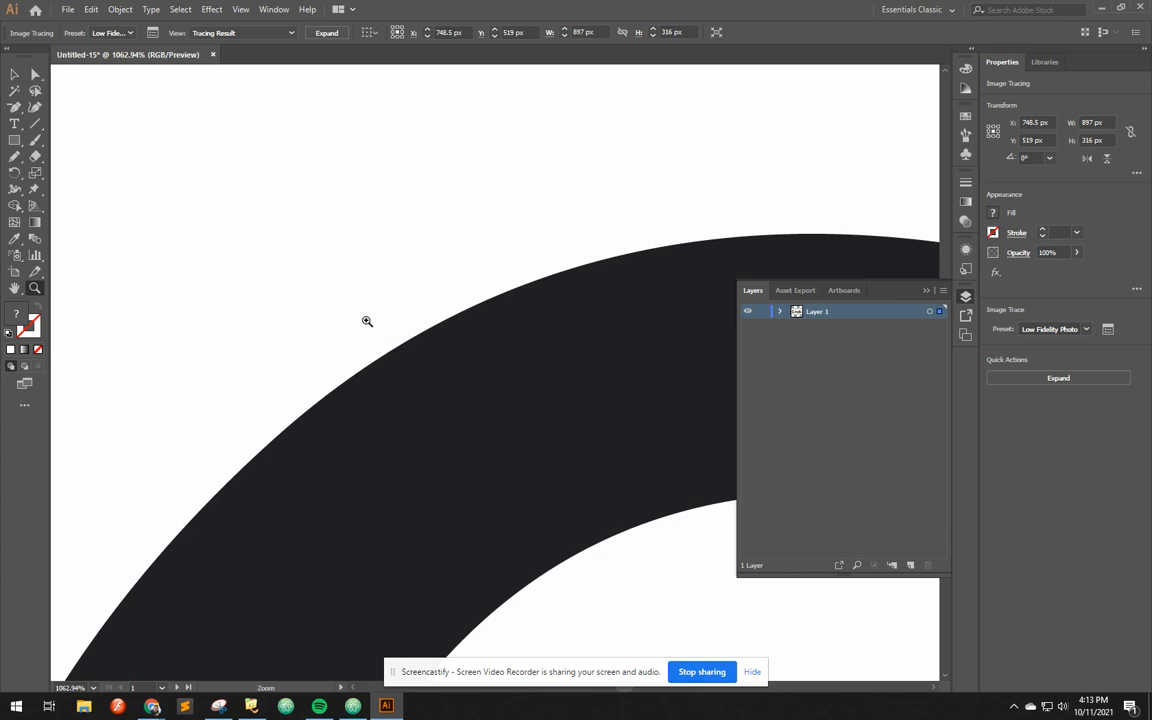
drag(340, 296, 410, 356)
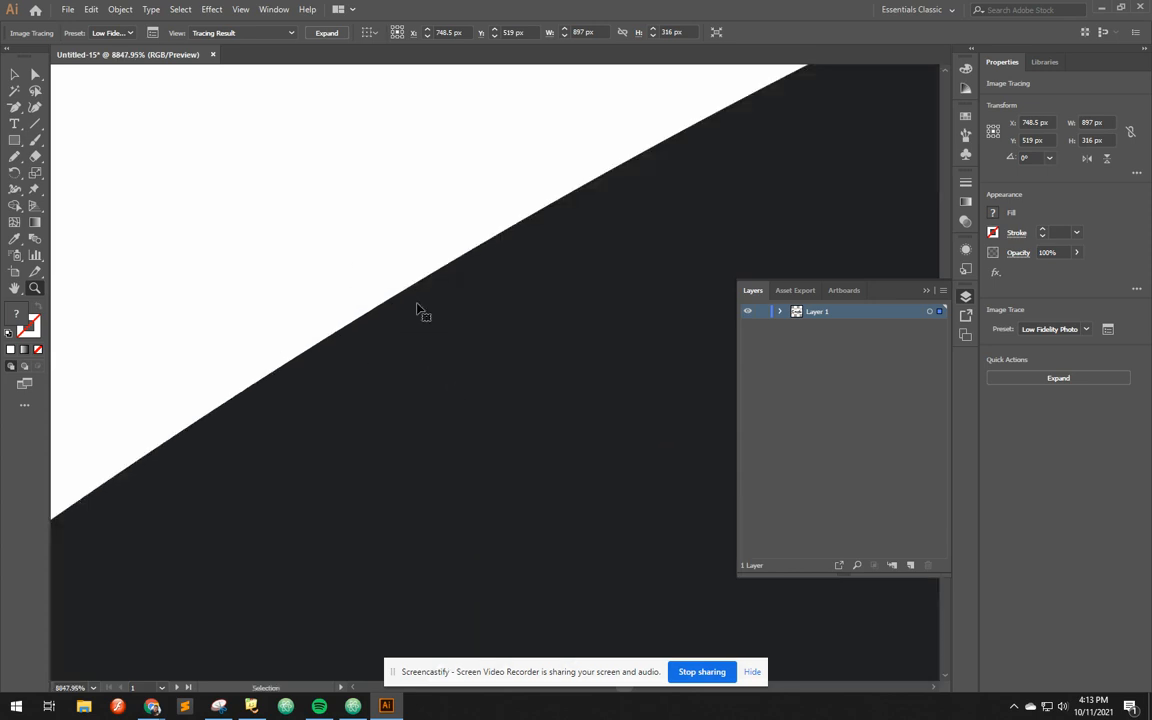
key(ctrl+0)
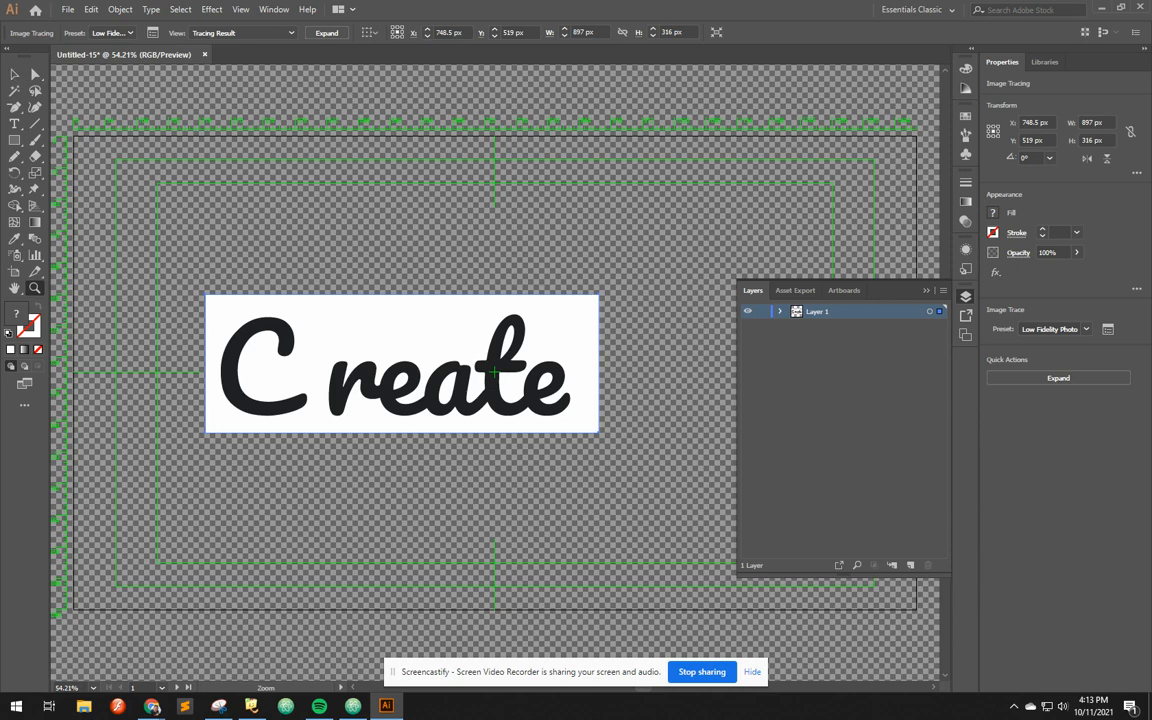
Expand the Image Tracing with Object and Fill enabled, and reveal the paths inside its nested groups in Layer 1
click(14, 74)
click(781, 312)
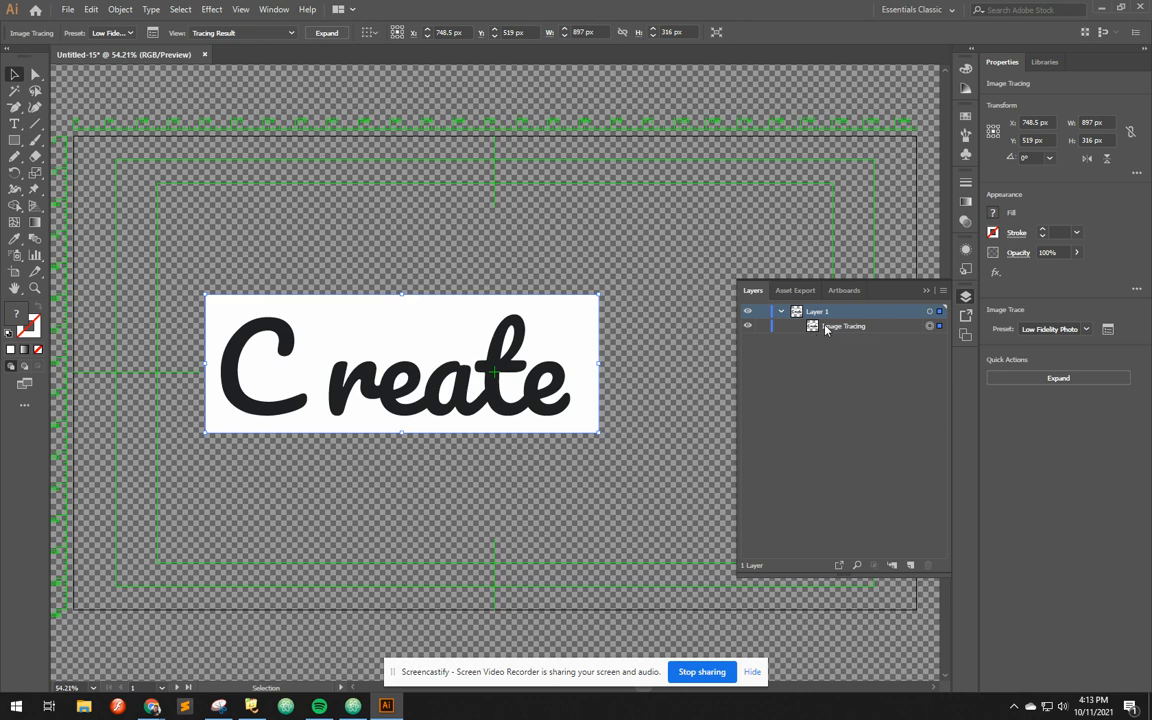
click(825, 327)
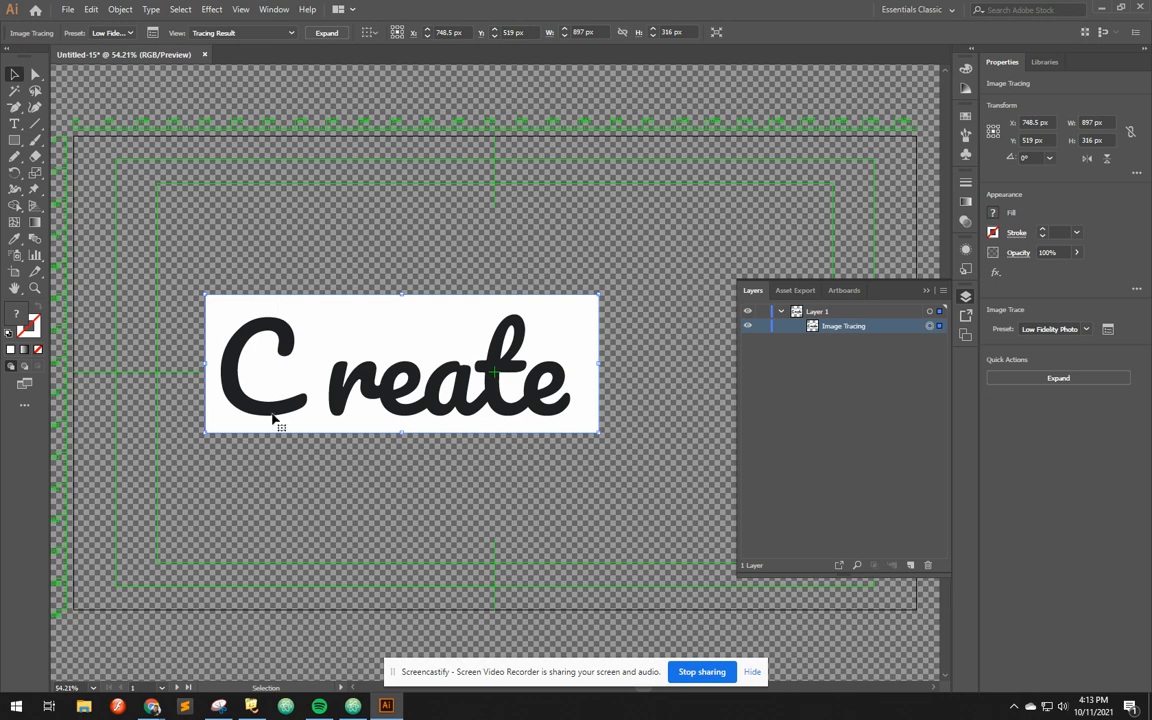
click(118, 10)
mouse_move(165, 322)
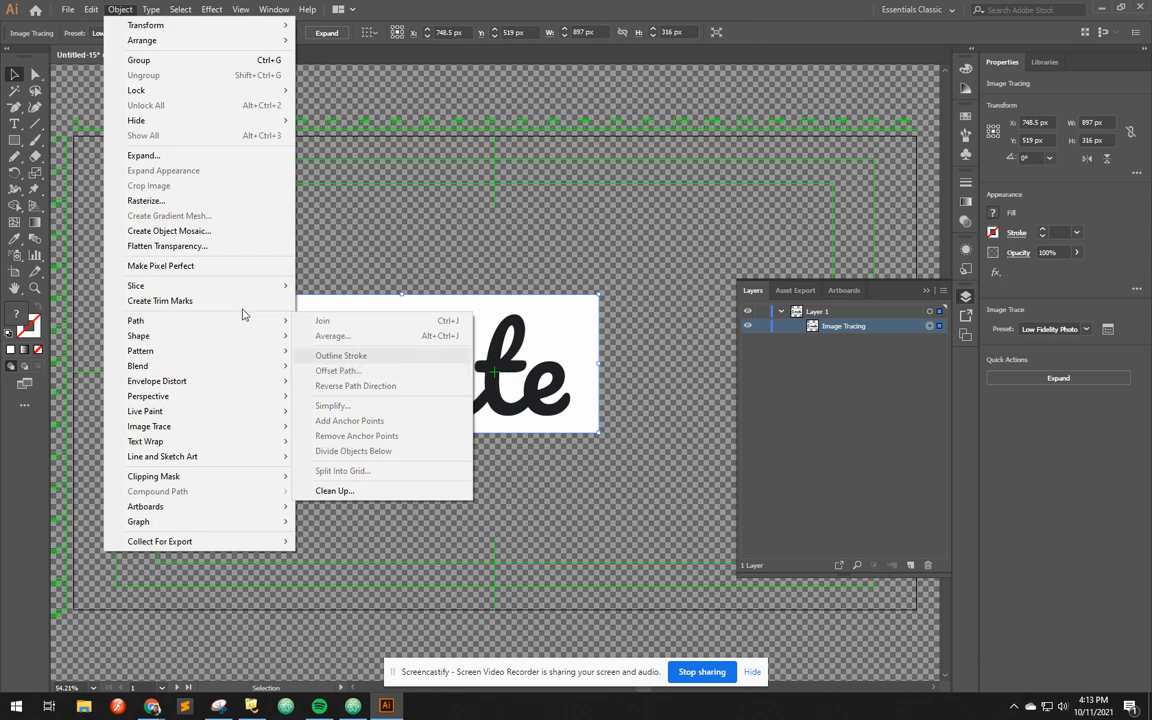
click(164, 156)
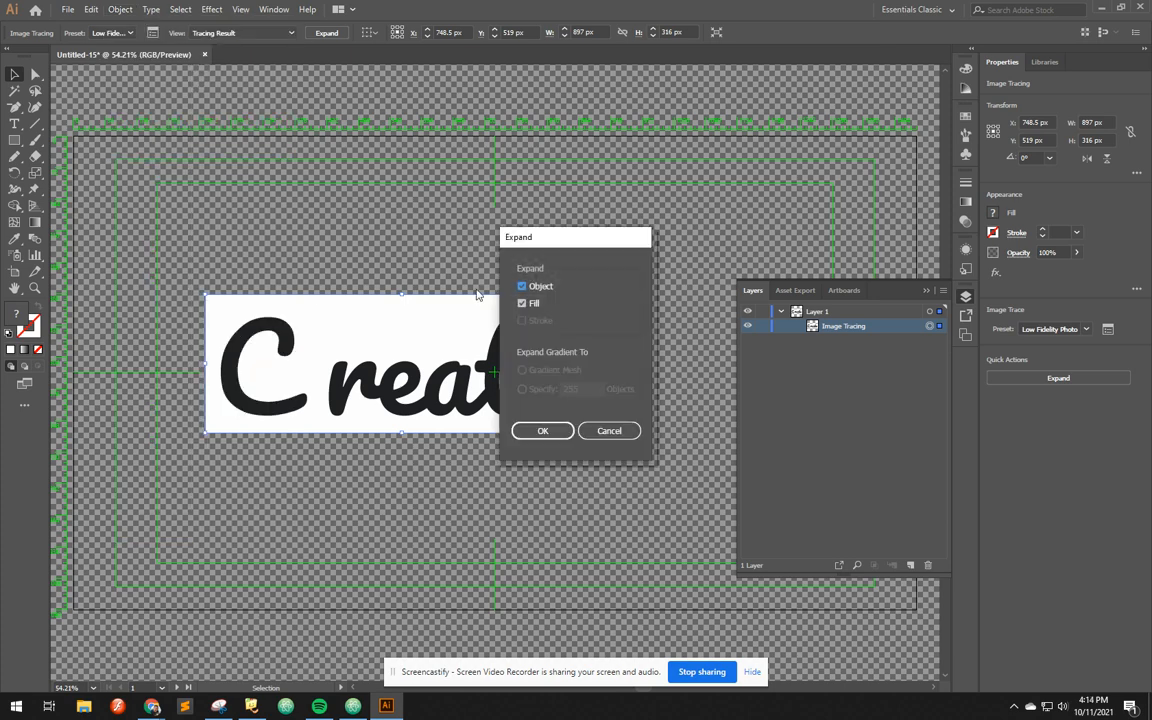
click(545, 430)
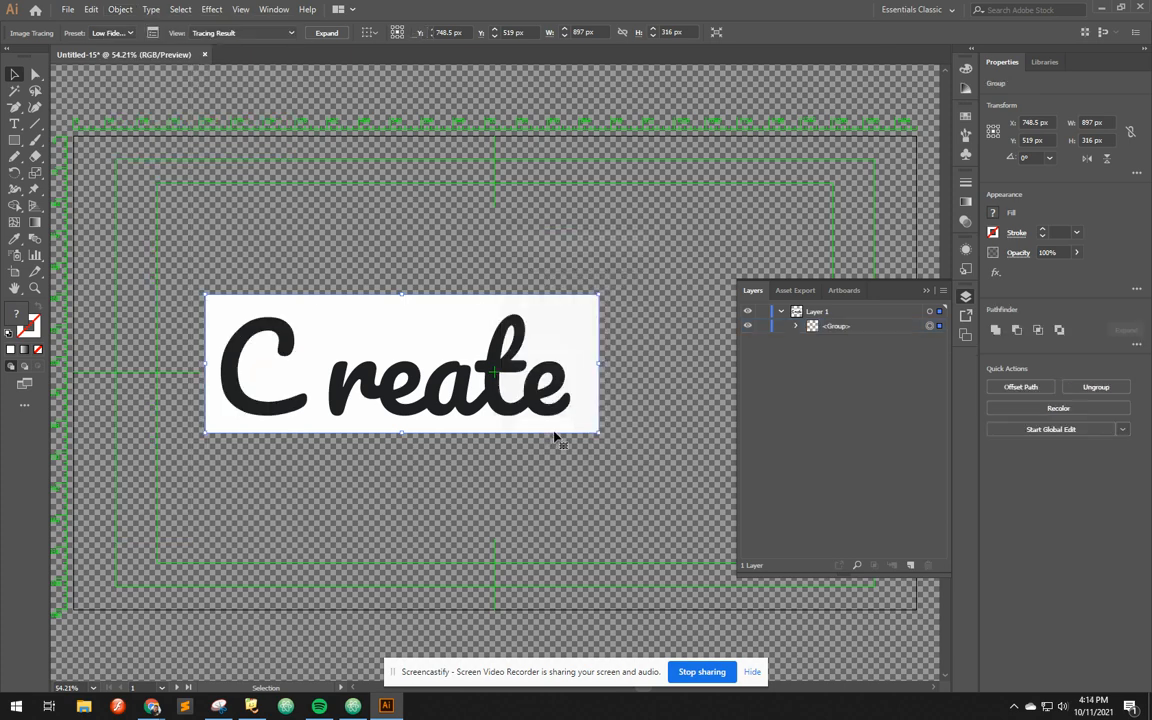
click(797, 327)
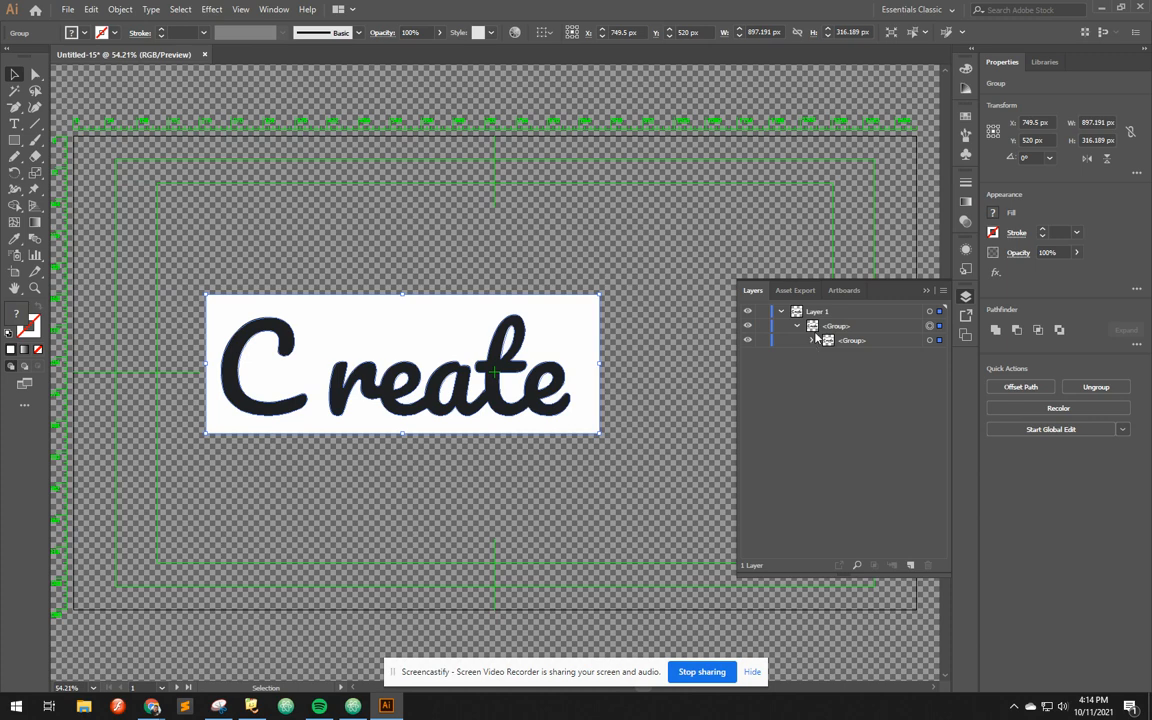
click(811, 341)
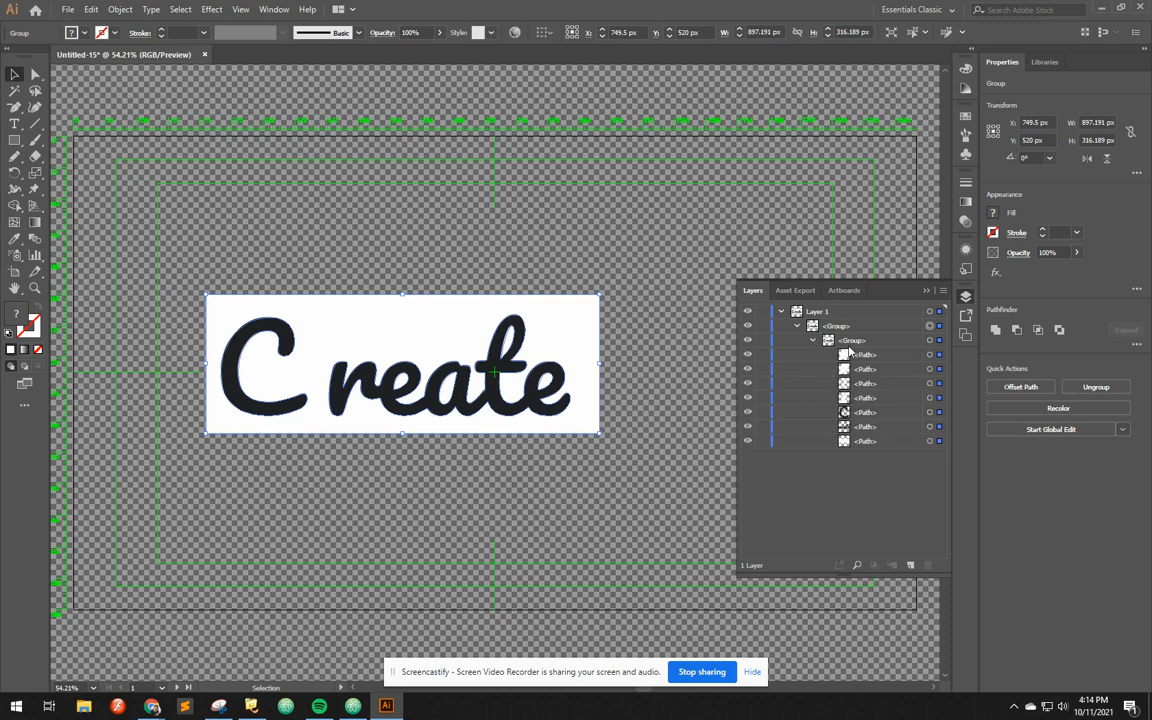
Hide the seven traced paths in the nested group one by one to identify the shape each one holds
click(862, 372)
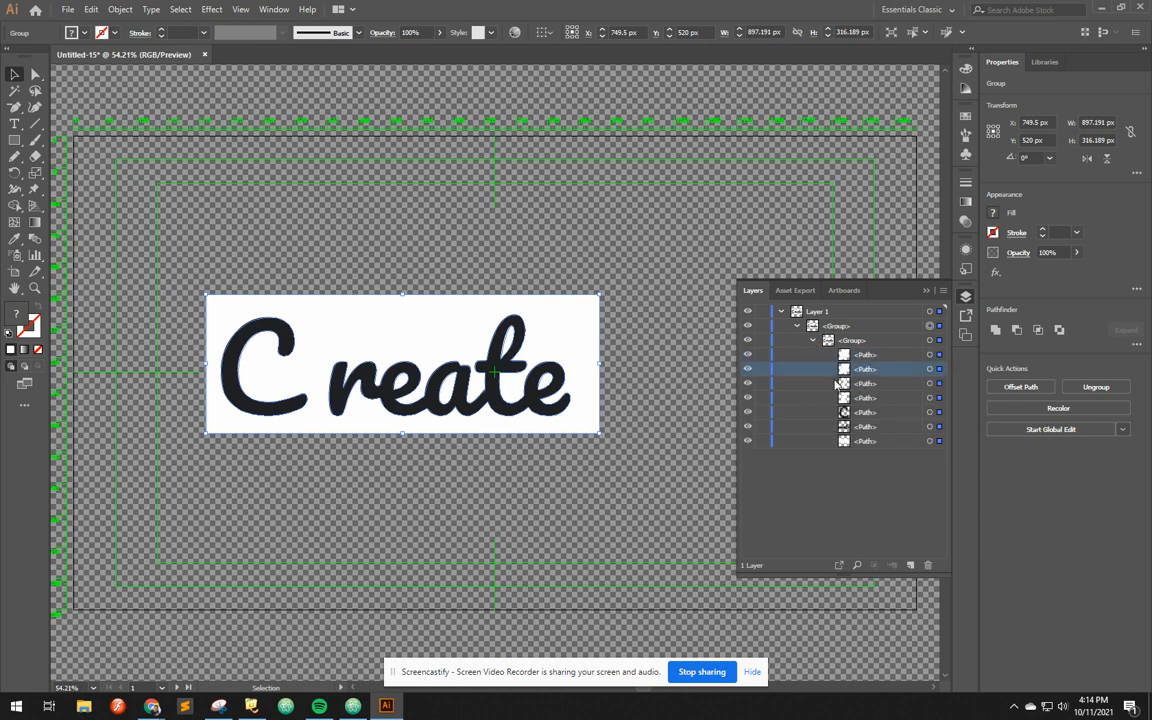
click(750, 357)
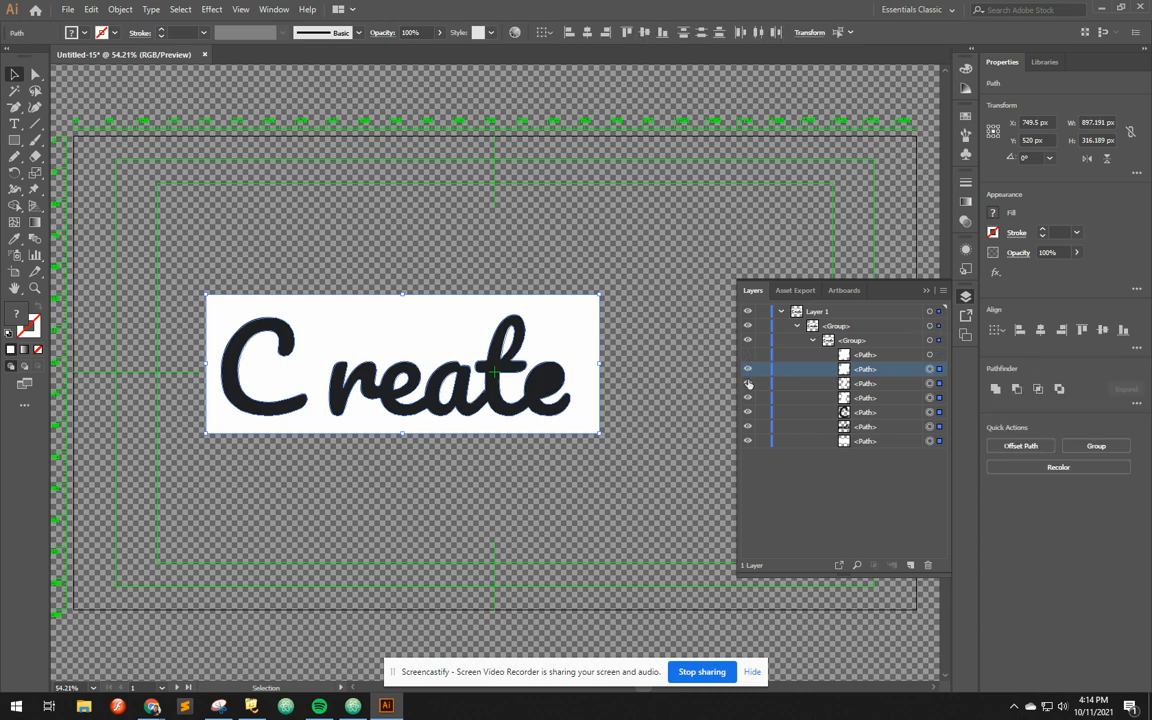
click(748, 384)
click(748, 398)
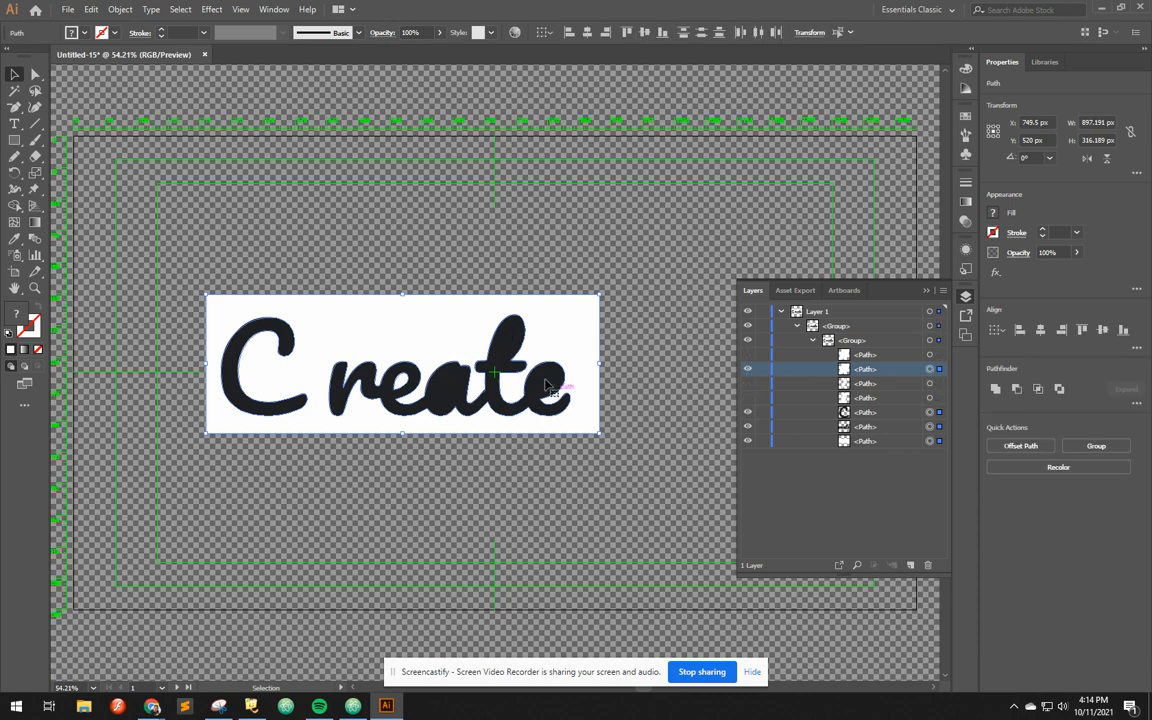
click(749, 413)
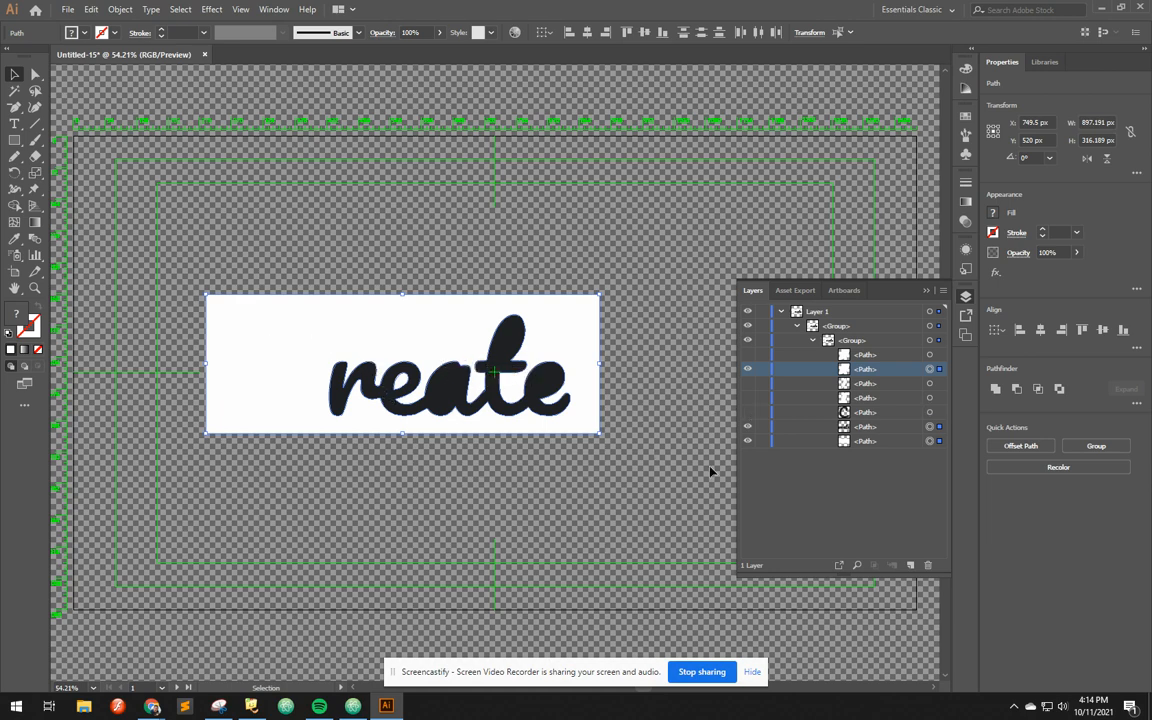
click(748, 427)
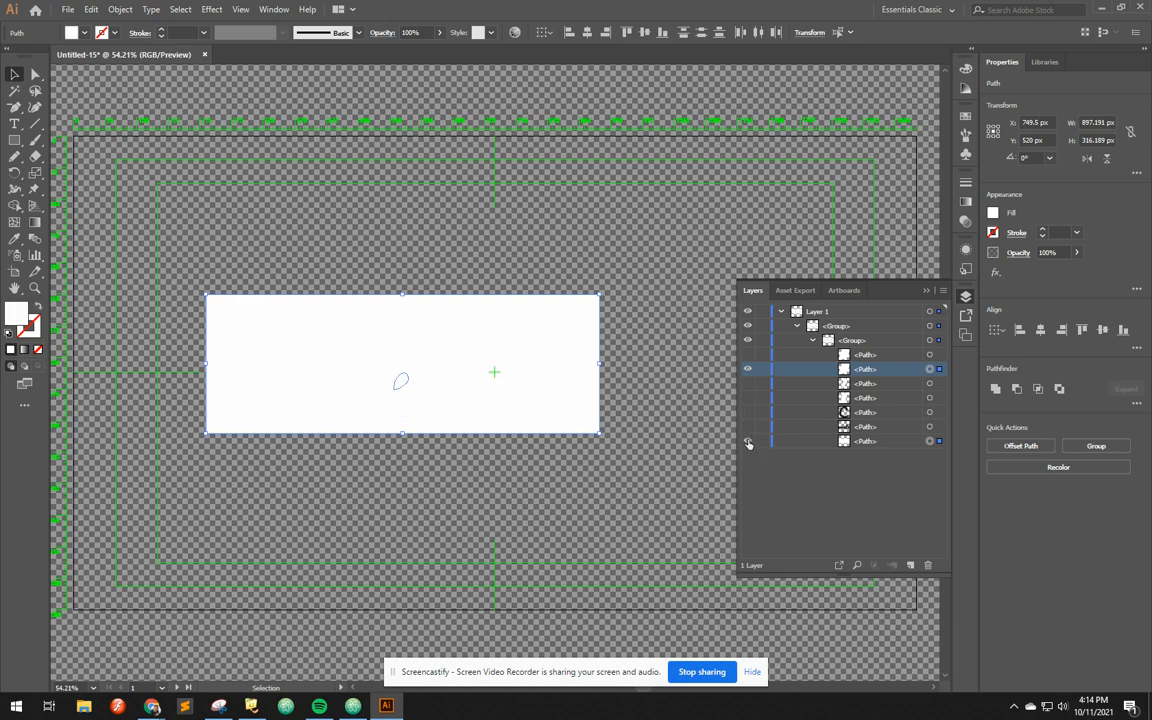
click(748, 441)
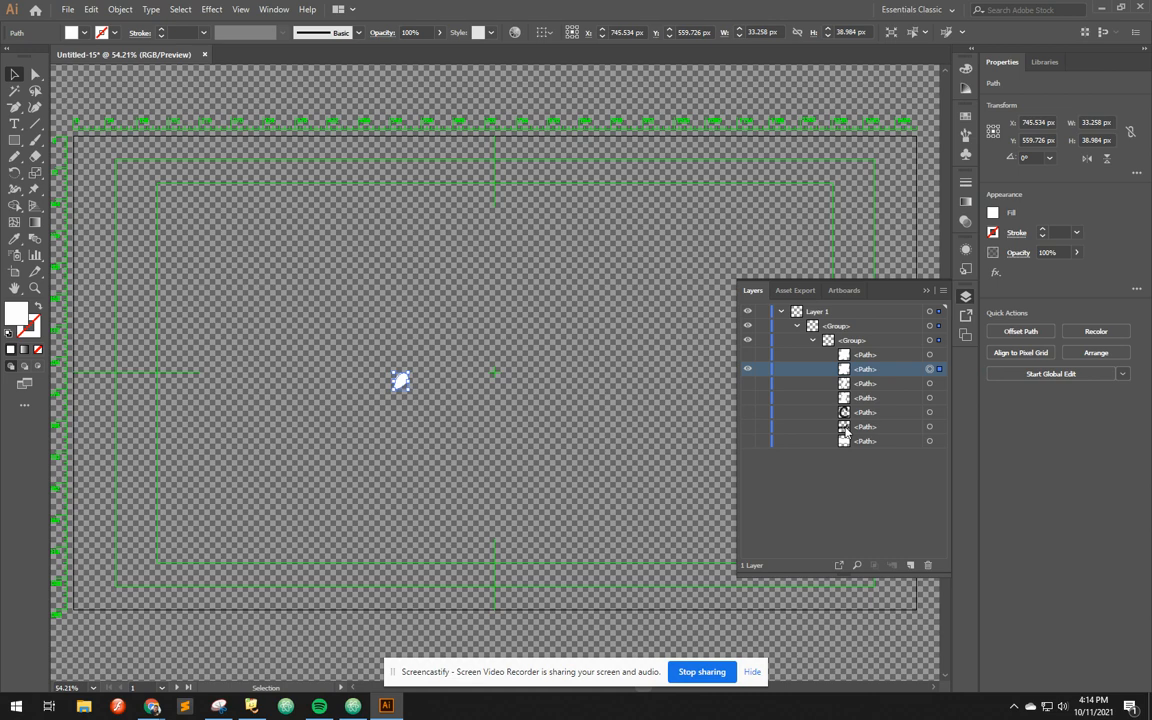
click(748, 369)
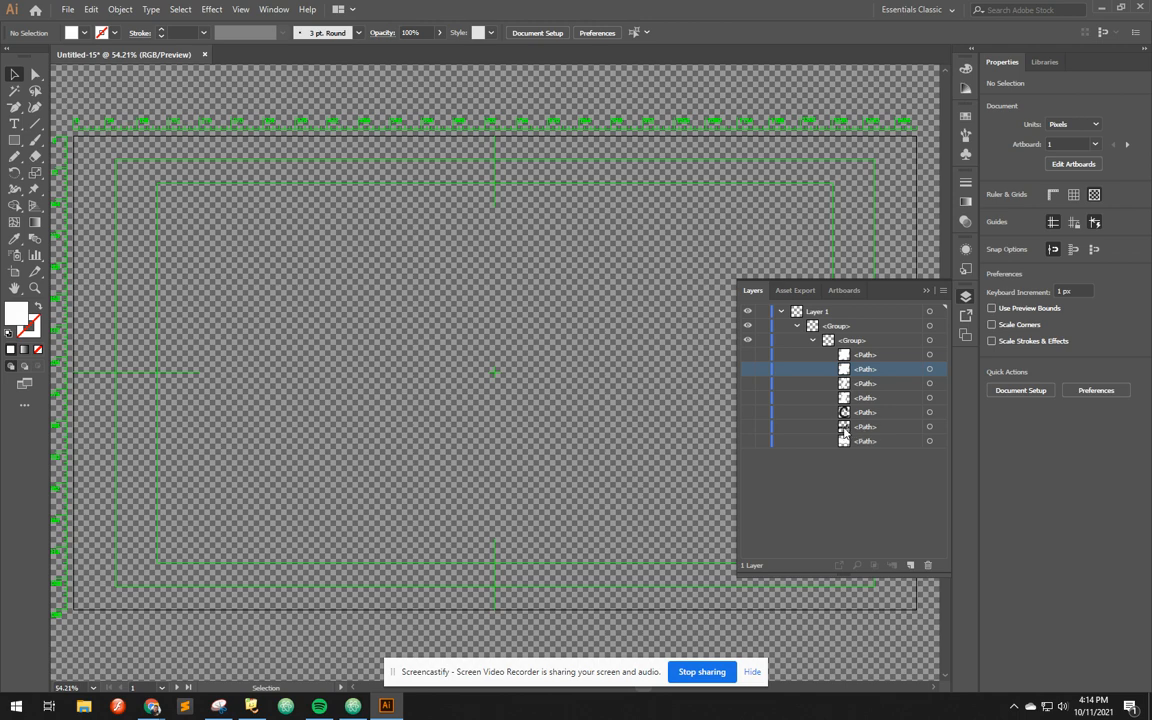
Check the hidden path entries and make all seven traced paths visible again
click(843, 414)
click(845, 428)
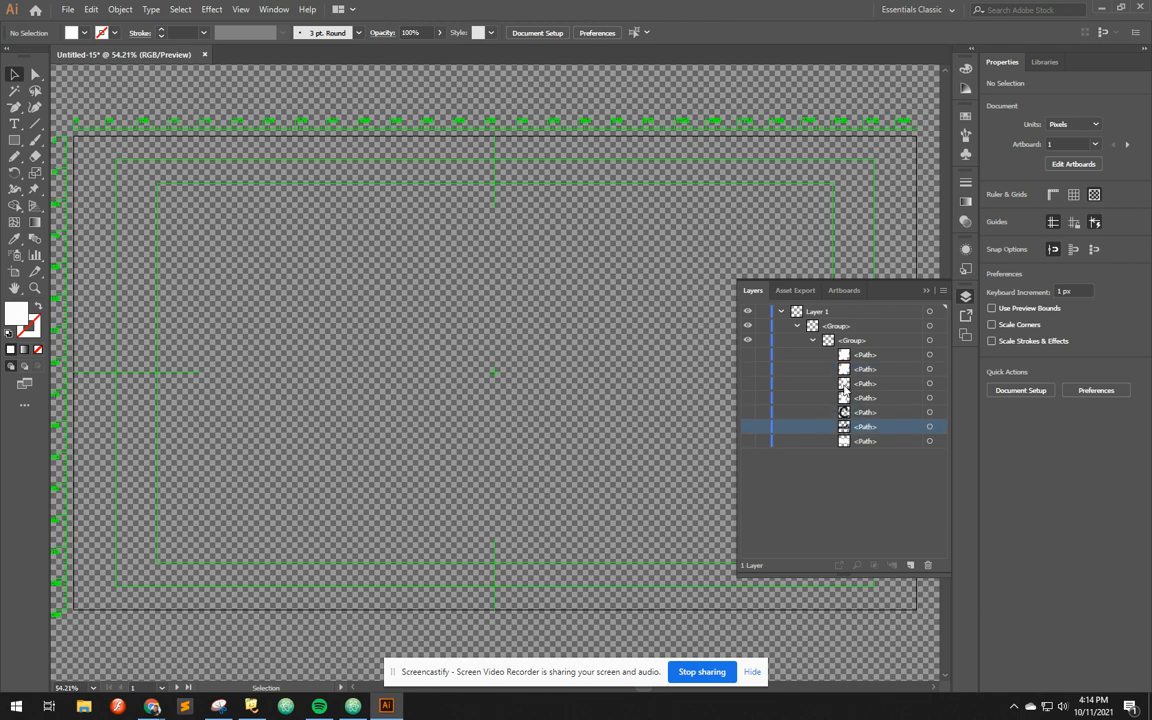
click(842, 384)
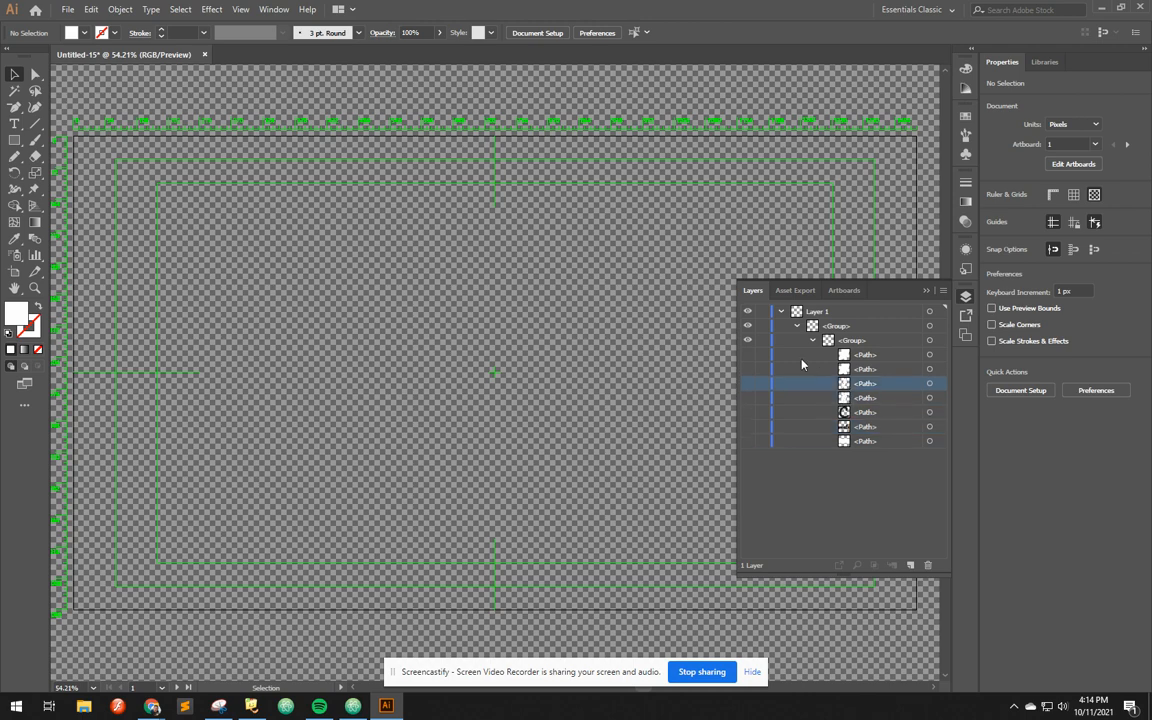
click(748, 356)
click(748, 369)
click(748, 387)
click(748, 399)
click(748, 413)
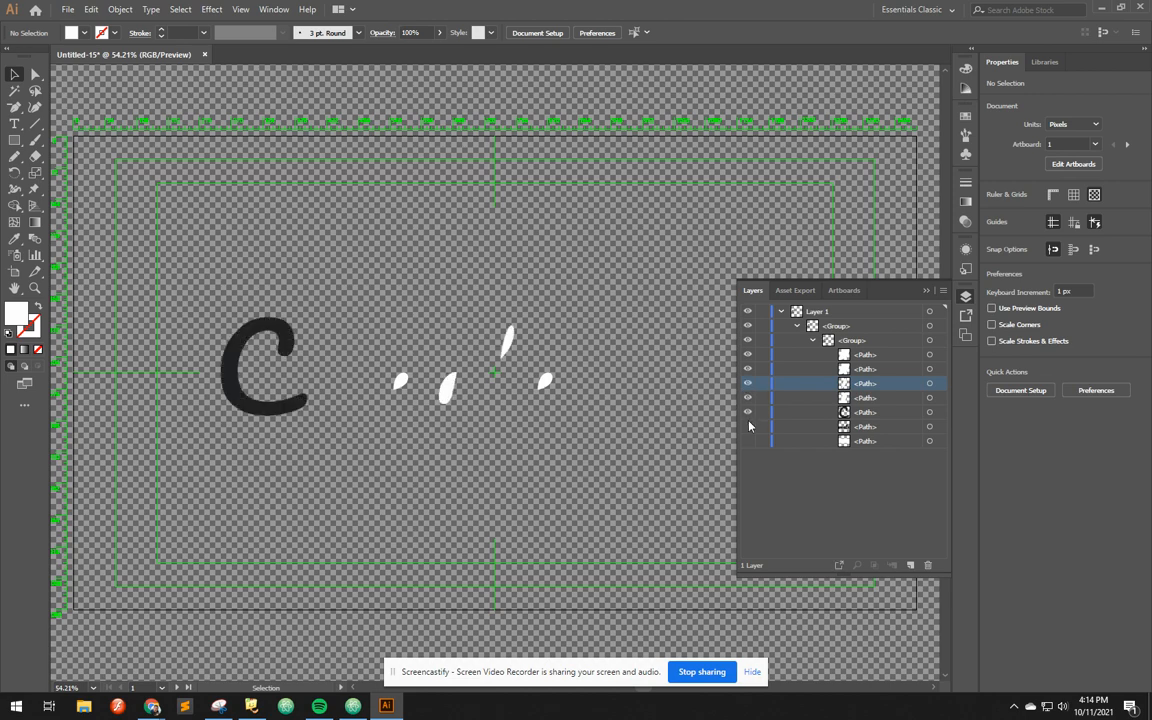
click(748, 427)
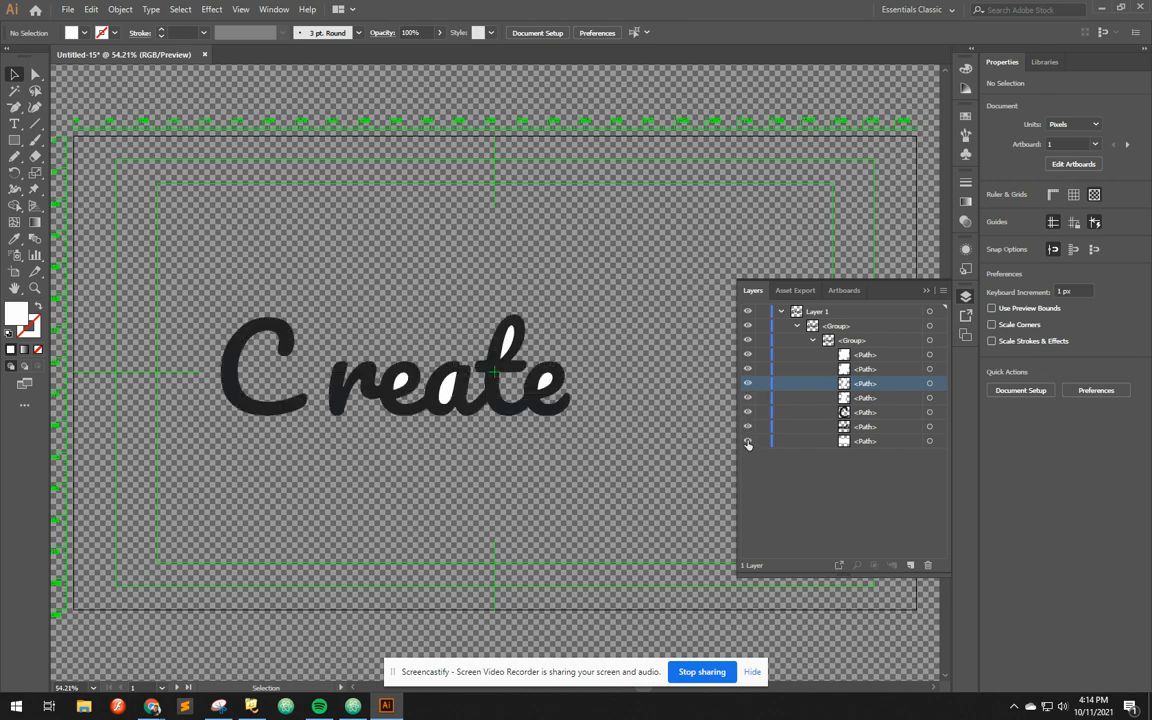
click(748, 442)
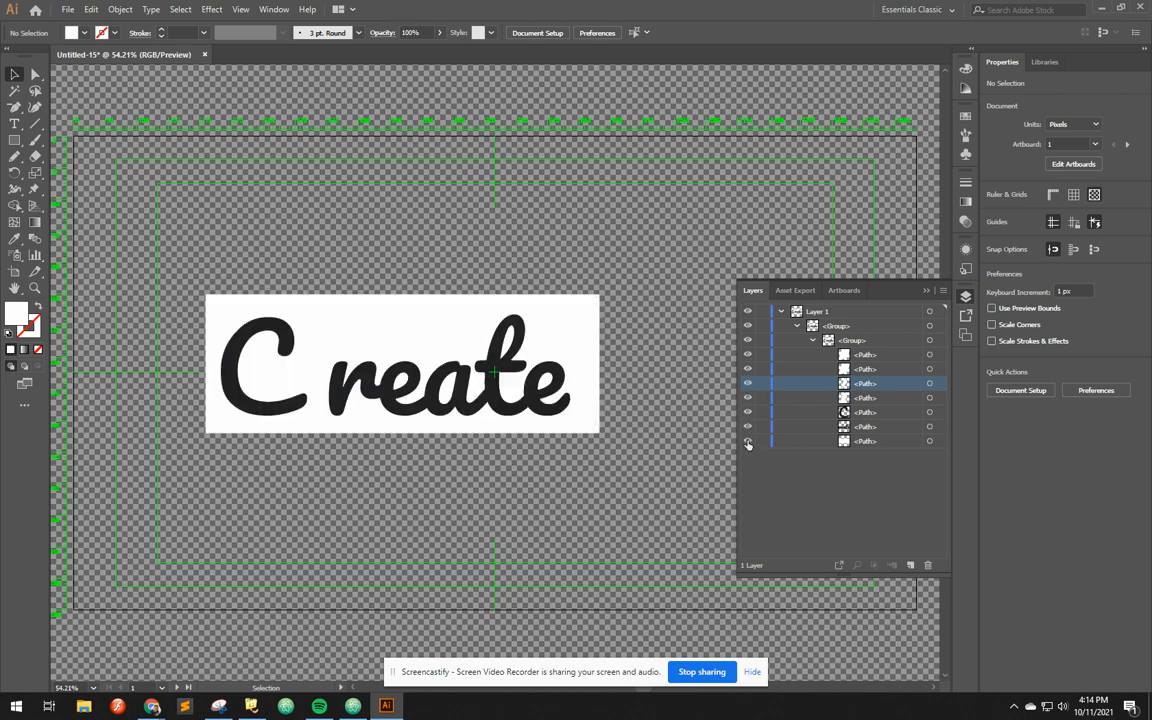
Target the white background path at the end of the nested group, delete it, and undo the deletion
click(857, 443)
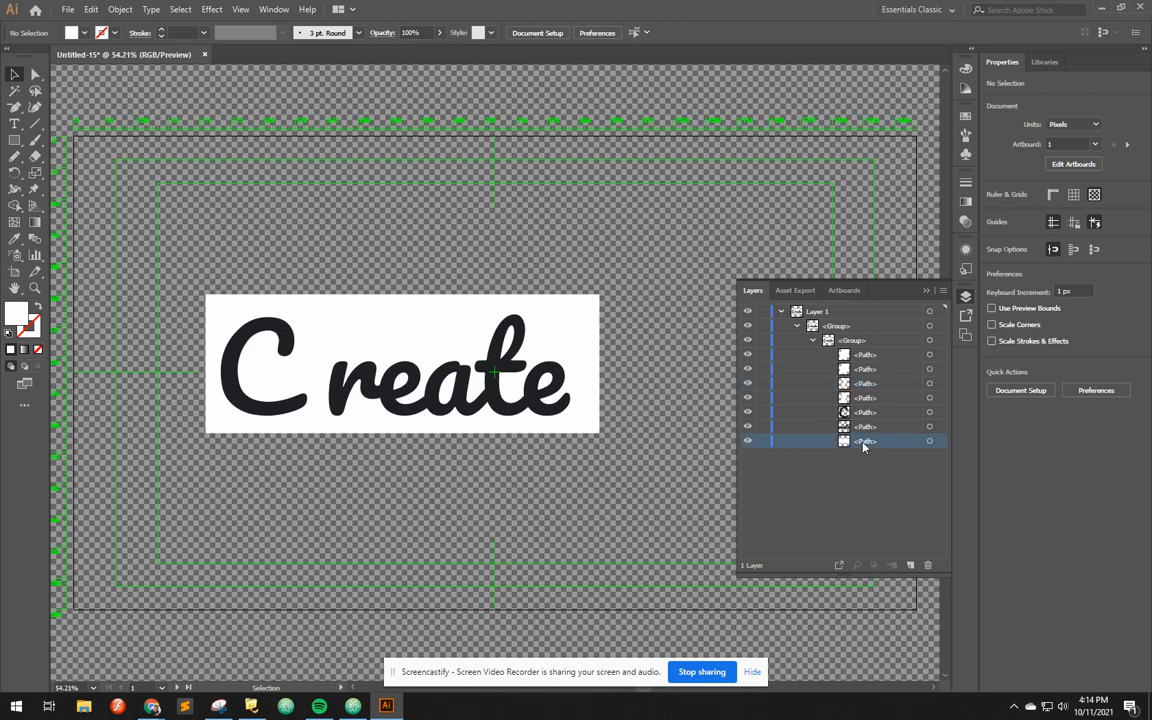
click(931, 441)
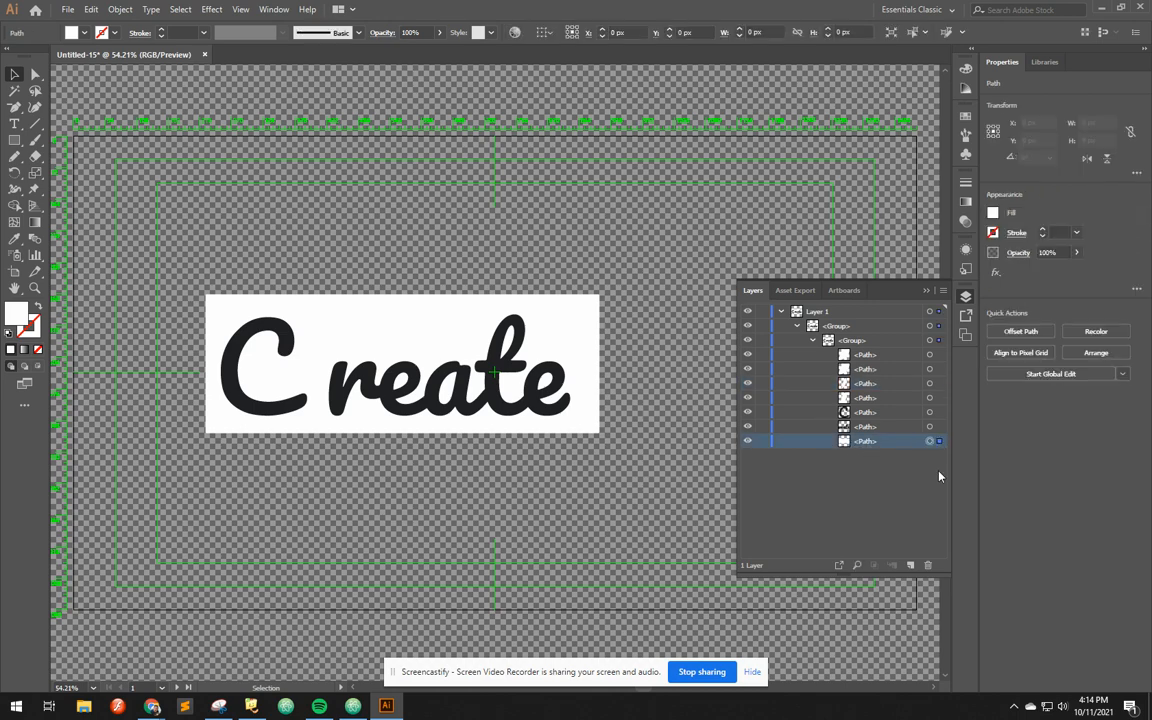
click(929, 567)
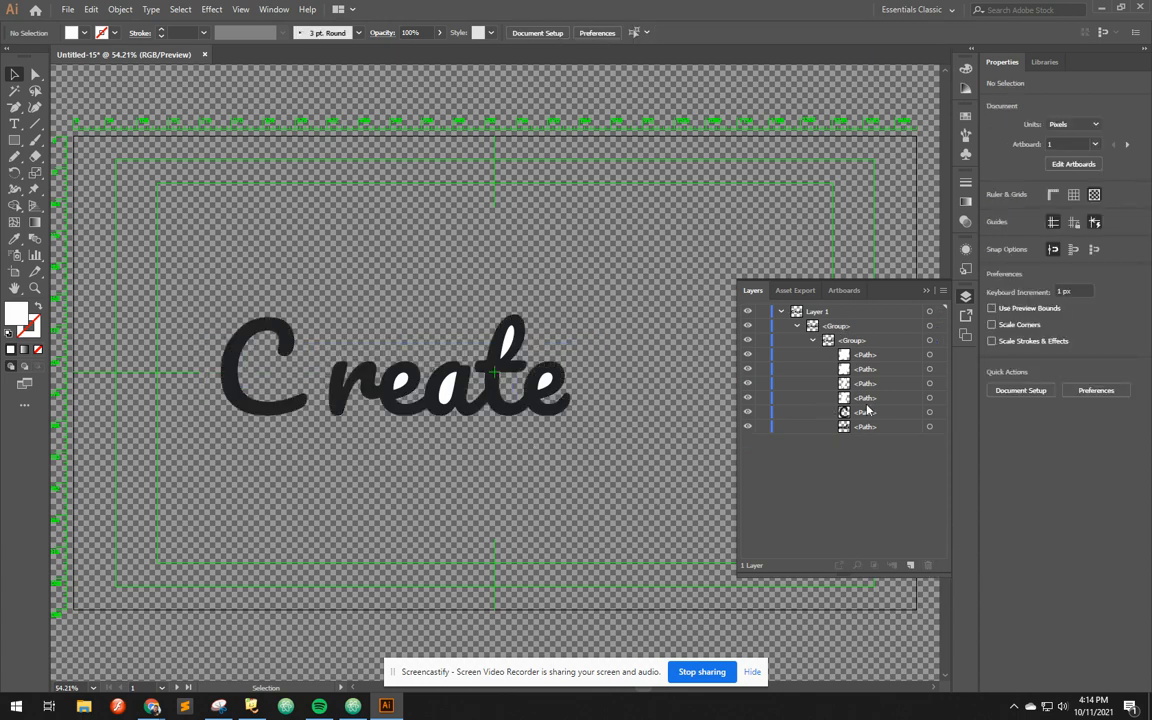
key(ctrl+z)
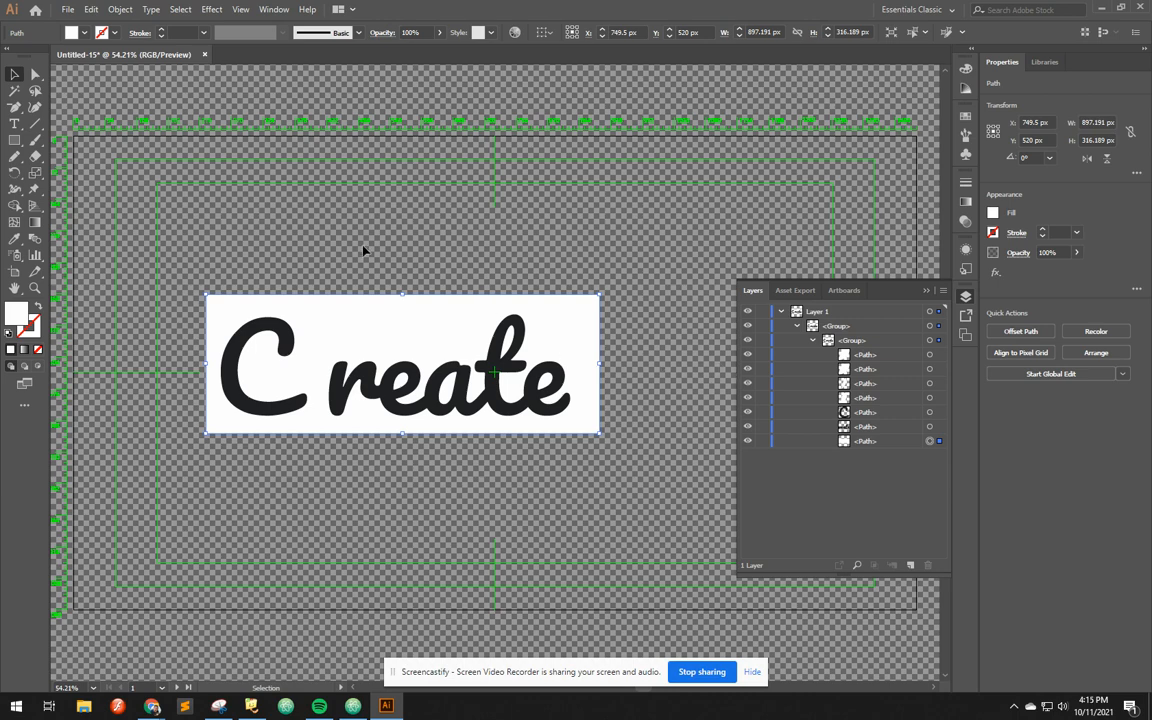
Select the whole traced "C reate" artwork and ungroup its first nesting level
click(367, 366)
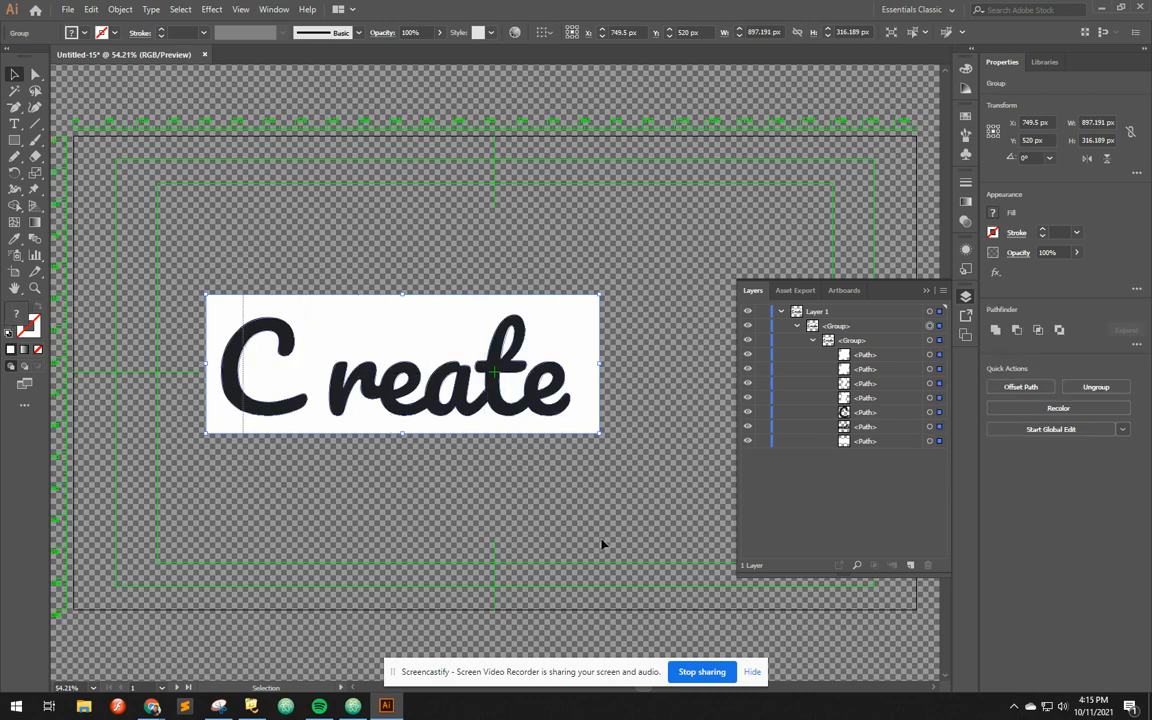
click(447, 263)
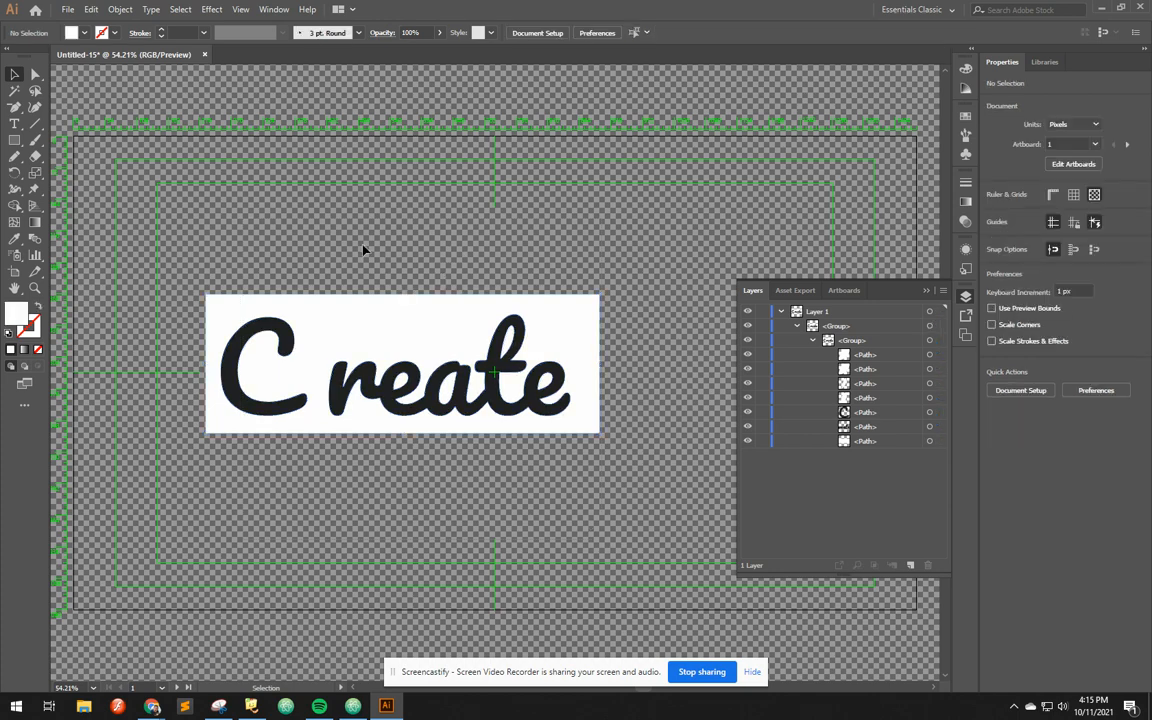
drag(363, 245, 475, 472)
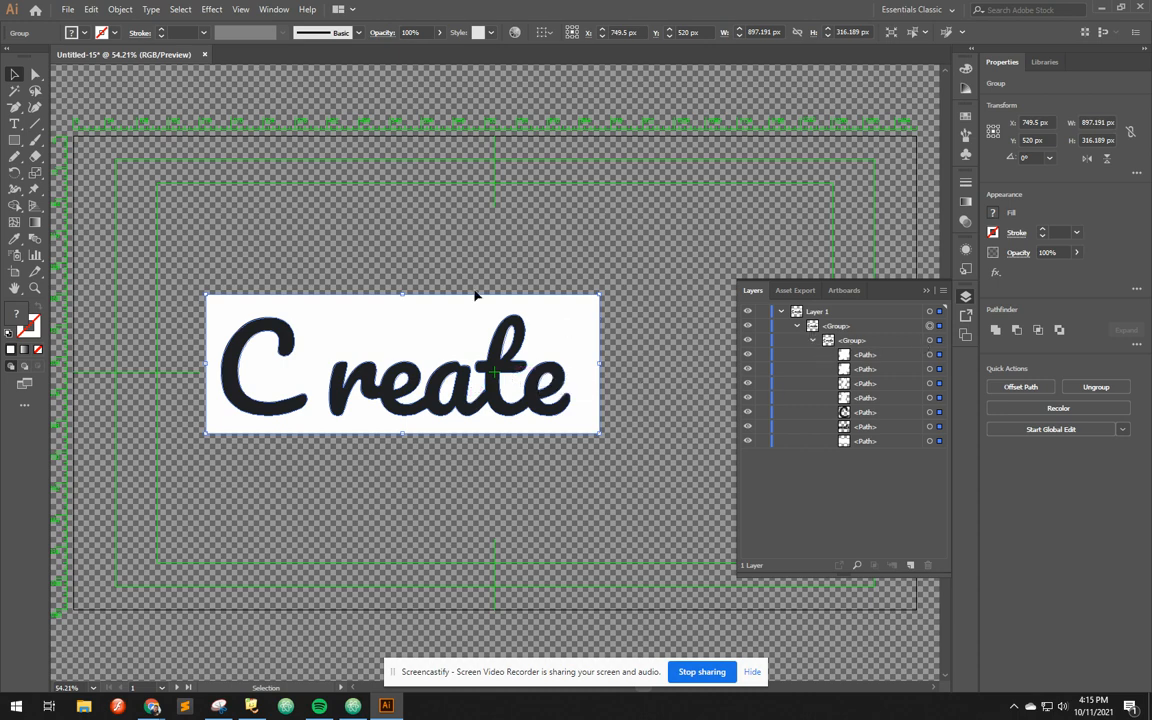
right_click(402, 318)
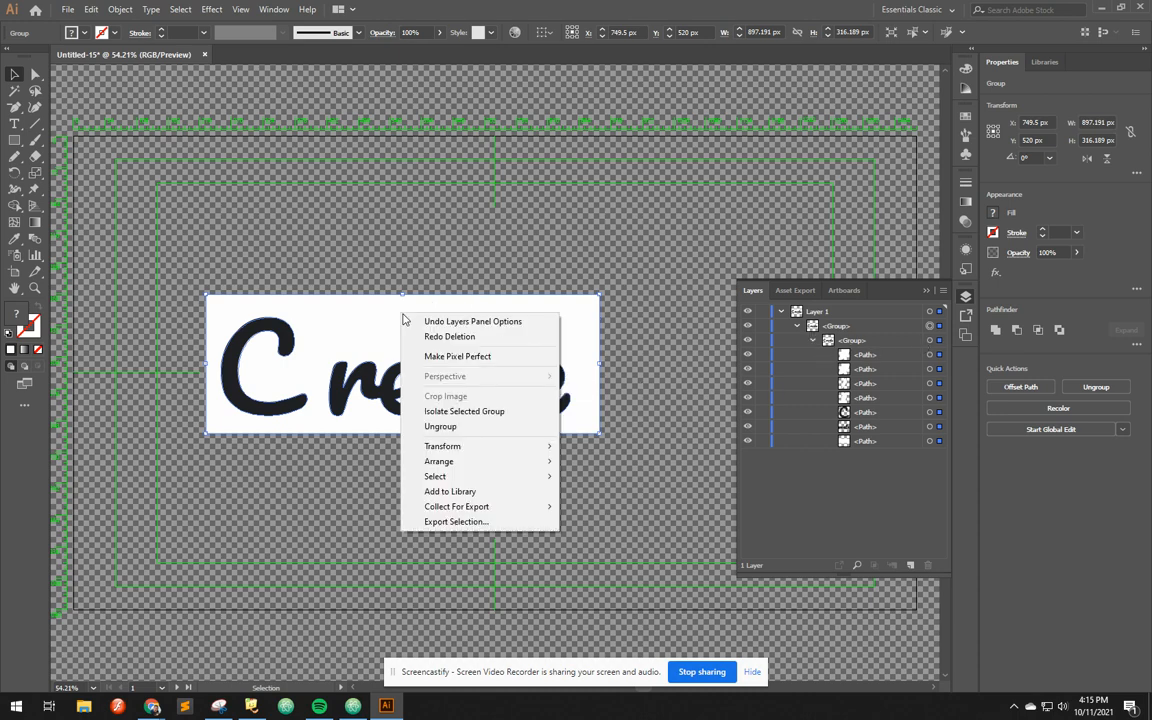
click(441, 427)
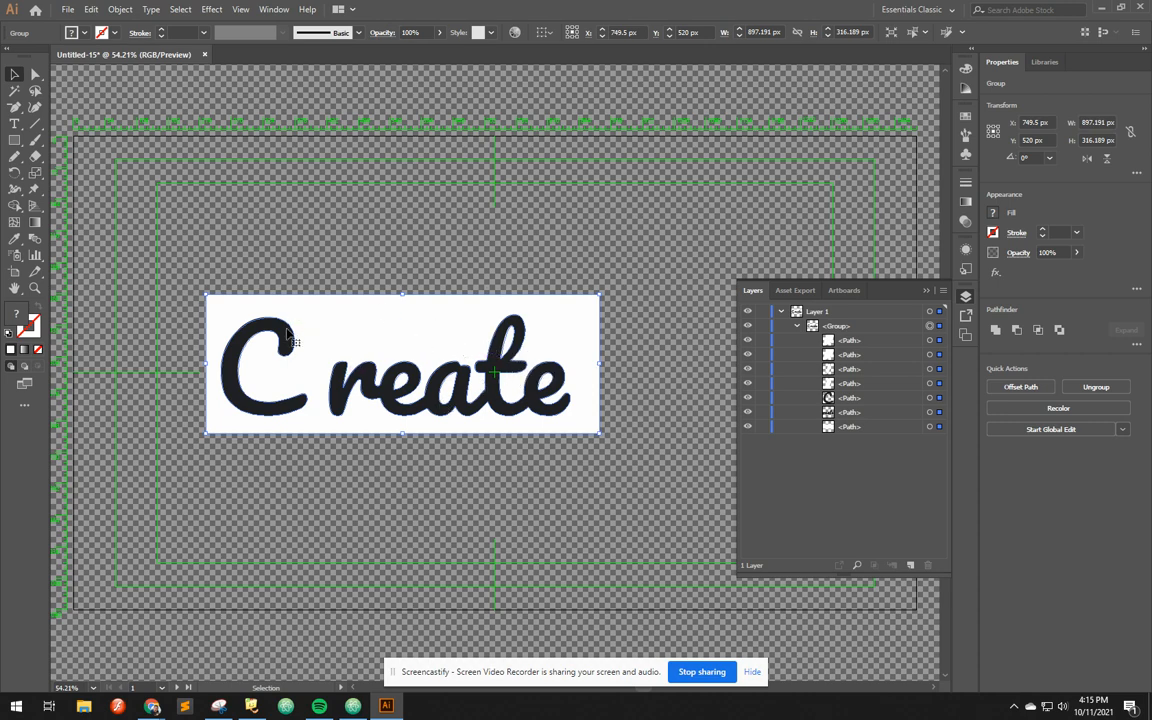
Test-move the "C reate" artwork after the first ungrouping, undo the move and deselect it
click(311, 240)
drag(333, 335, 366, 253)
key(ctrl+z)
click(645, 258)
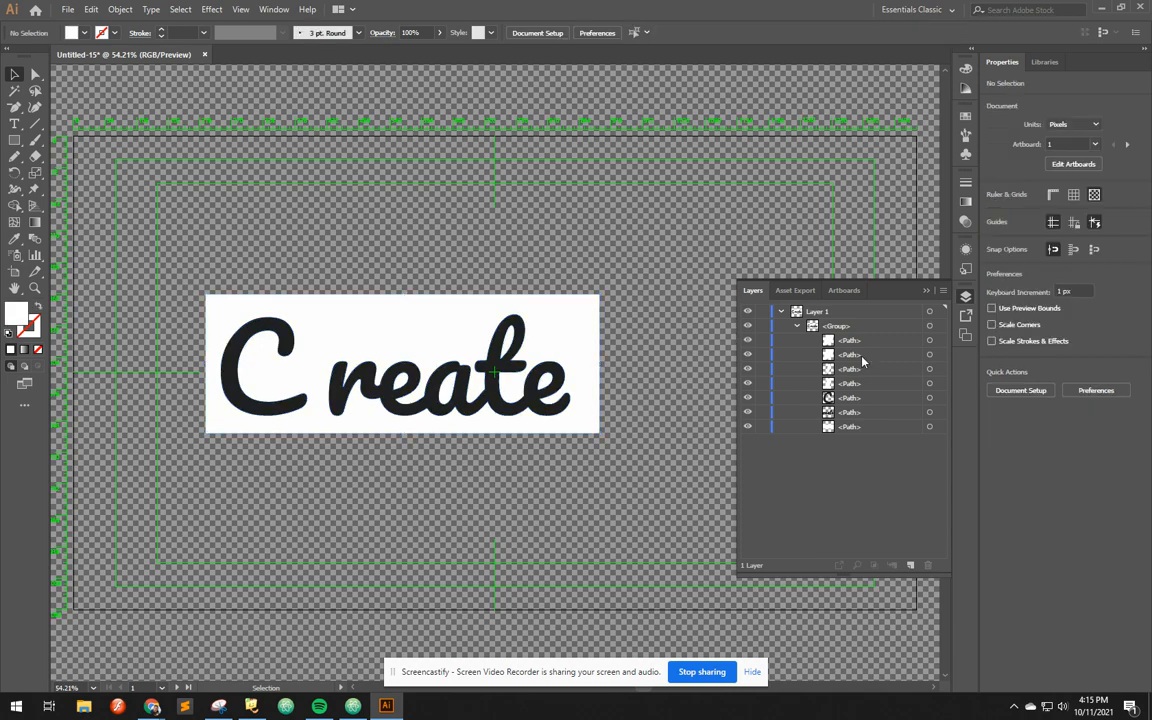
Select only the white background path, move it straight up to about Y 312 px, undo the move and deselect it
click(939, 428)
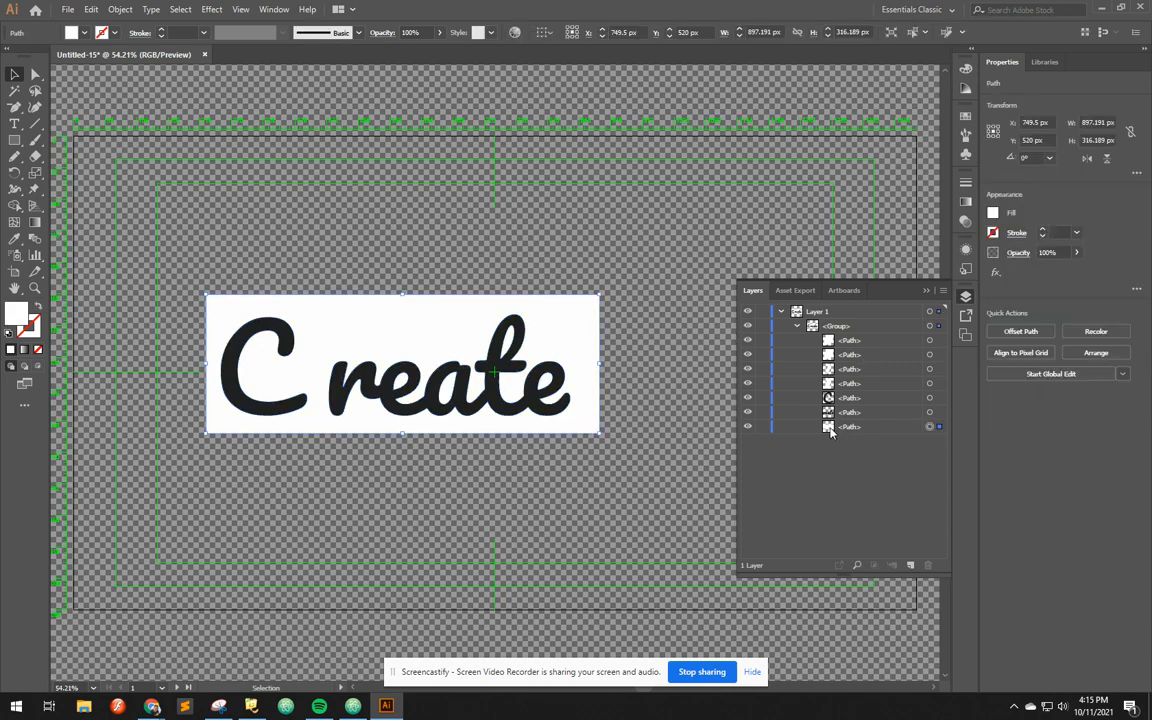
drag(560, 330, 563, 222)
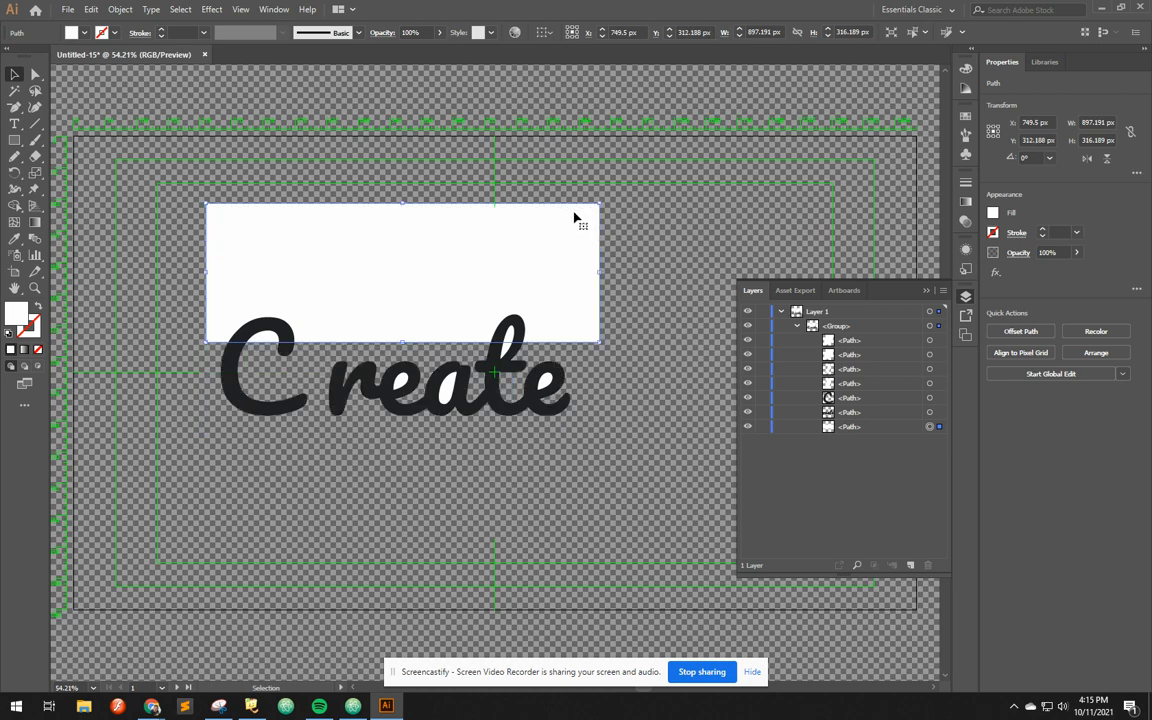
key(ctrl+z)
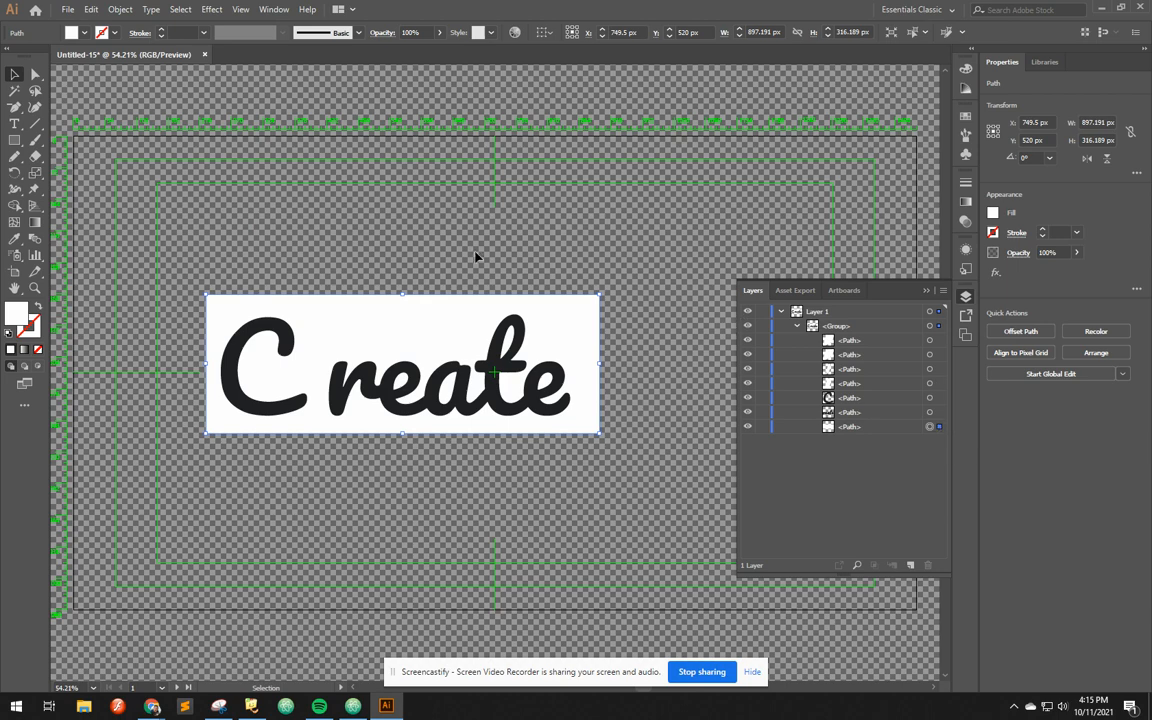
click(398, 238)
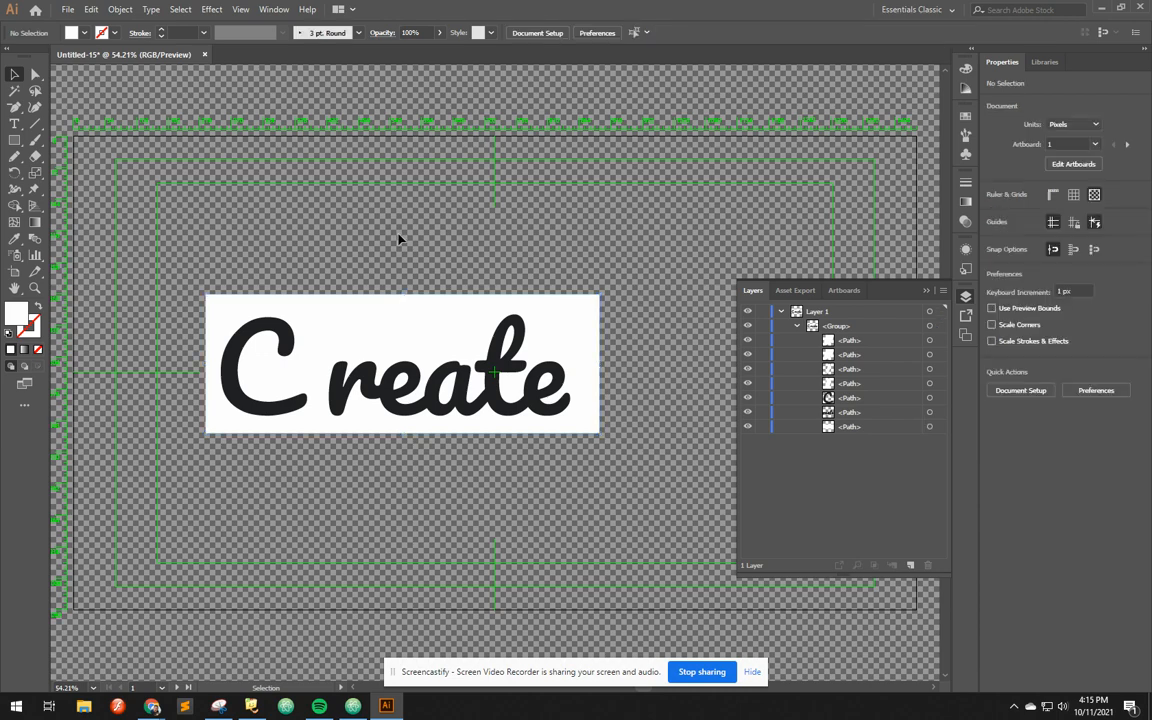
Select the "C reate" group again and ungroup its remaining level so the paths sit directly in Layer 1
click(420, 328)
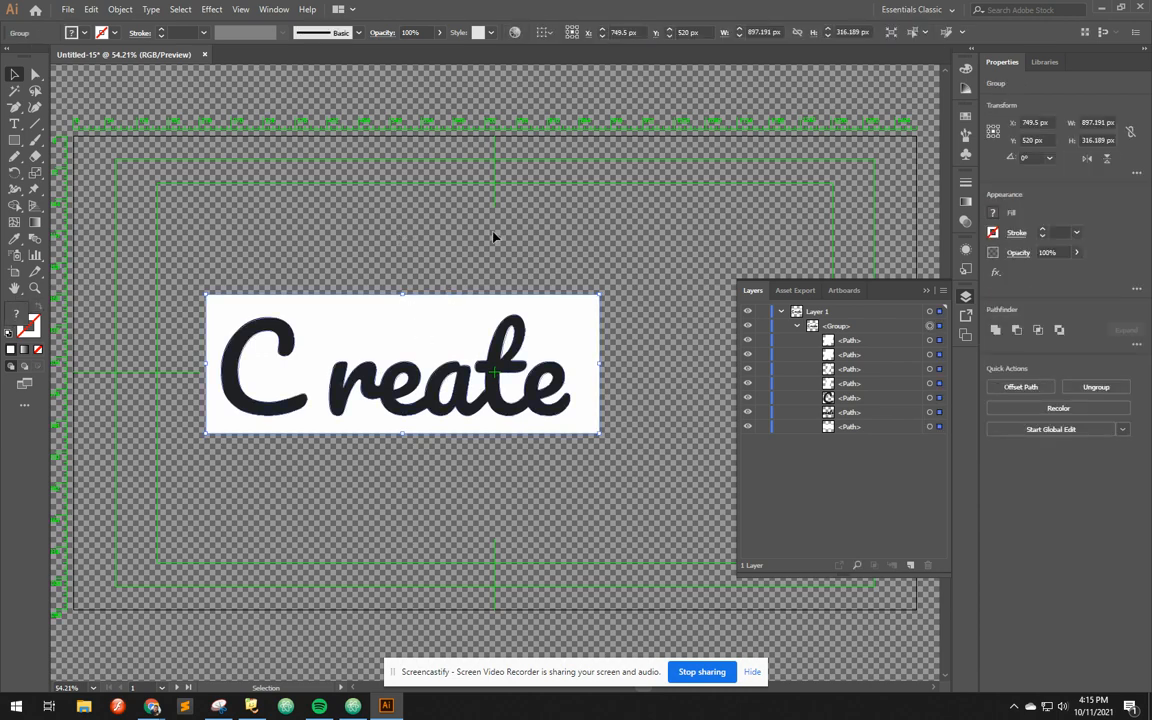
click(568, 248)
click(847, 426)
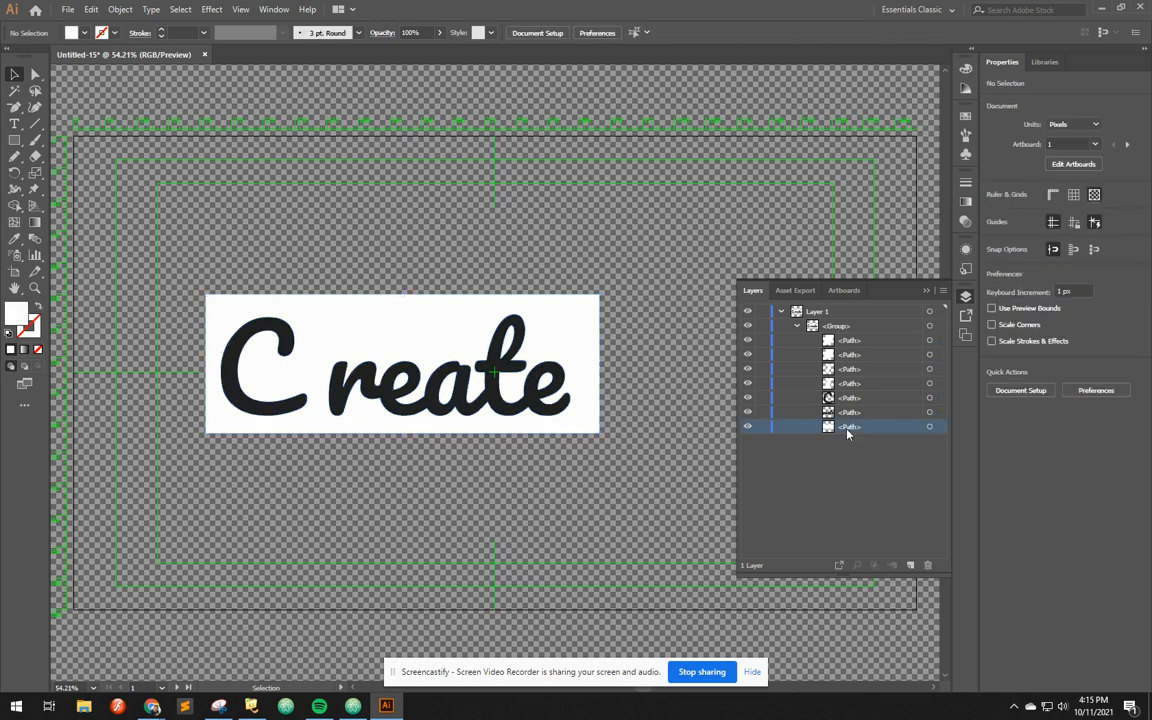
click(432, 330)
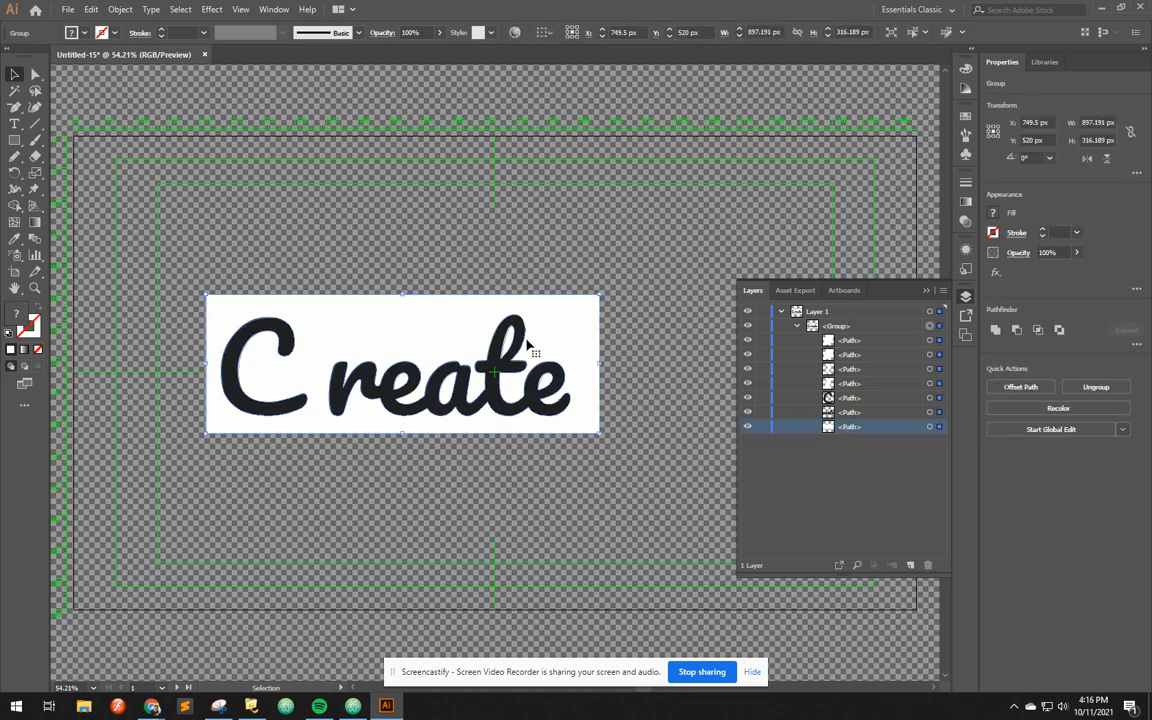
right_click(424, 318)
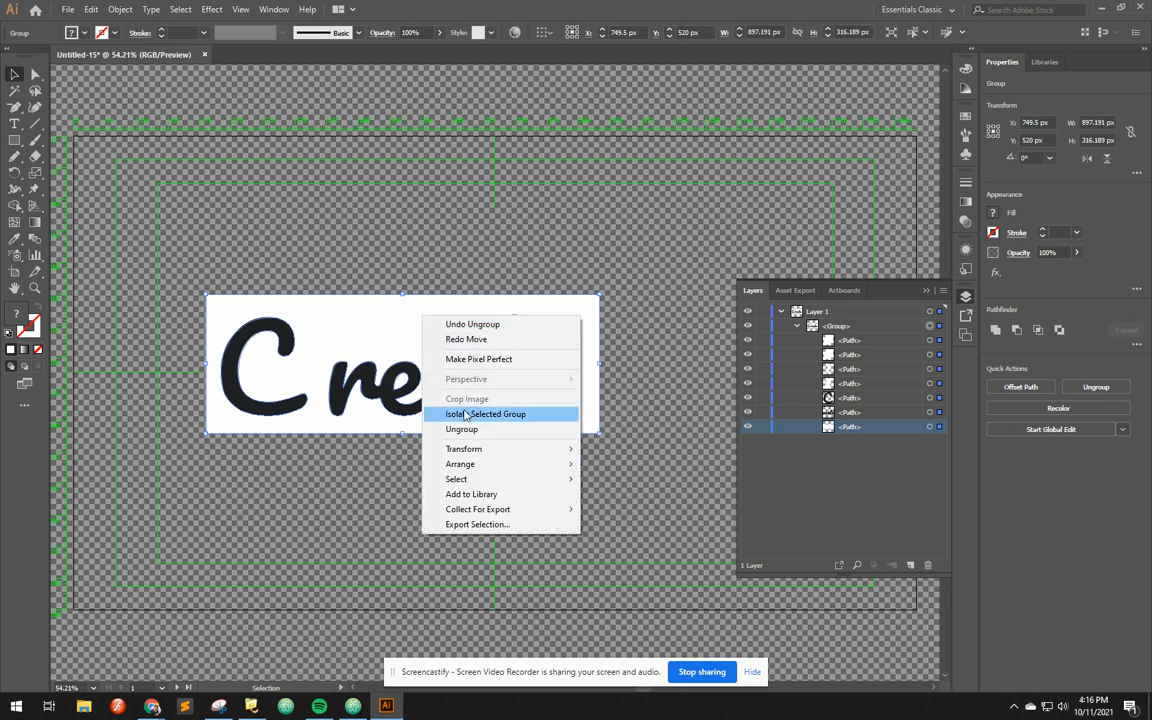
click(430, 429)
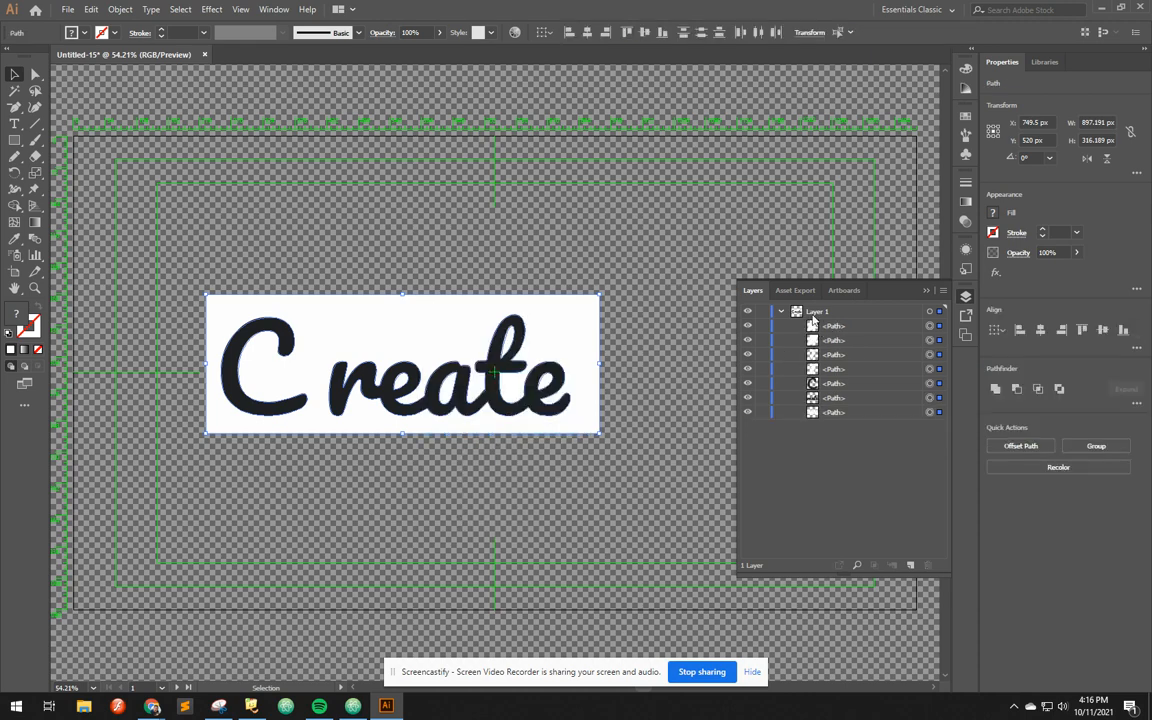
Select all the ungrouped paths together, move them to about X 853, Y 314 px, and undo the move
click(643, 296)
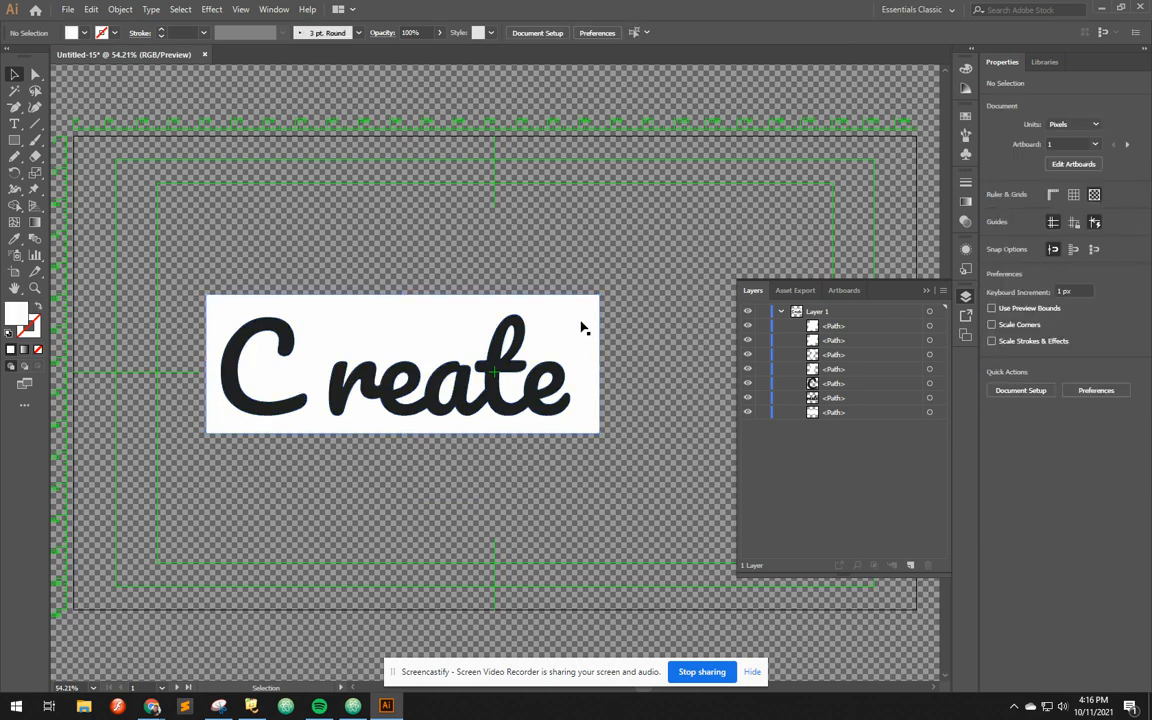
drag(179, 246, 636, 487)
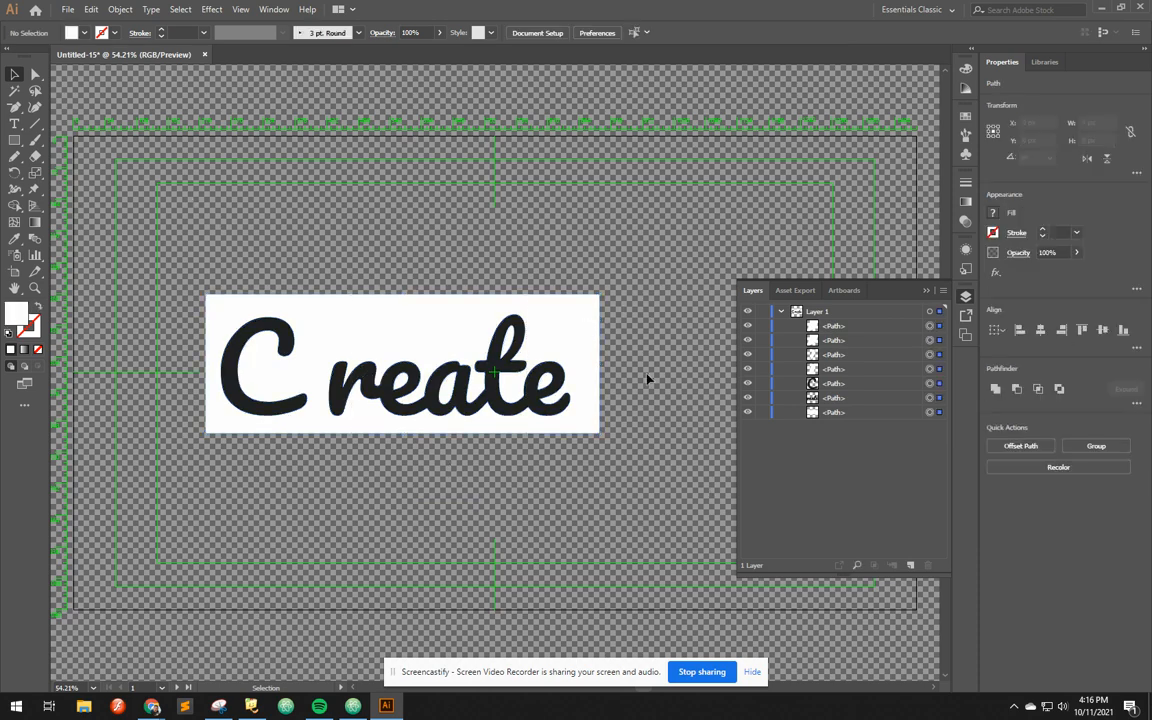
drag(422, 334, 468, 244)
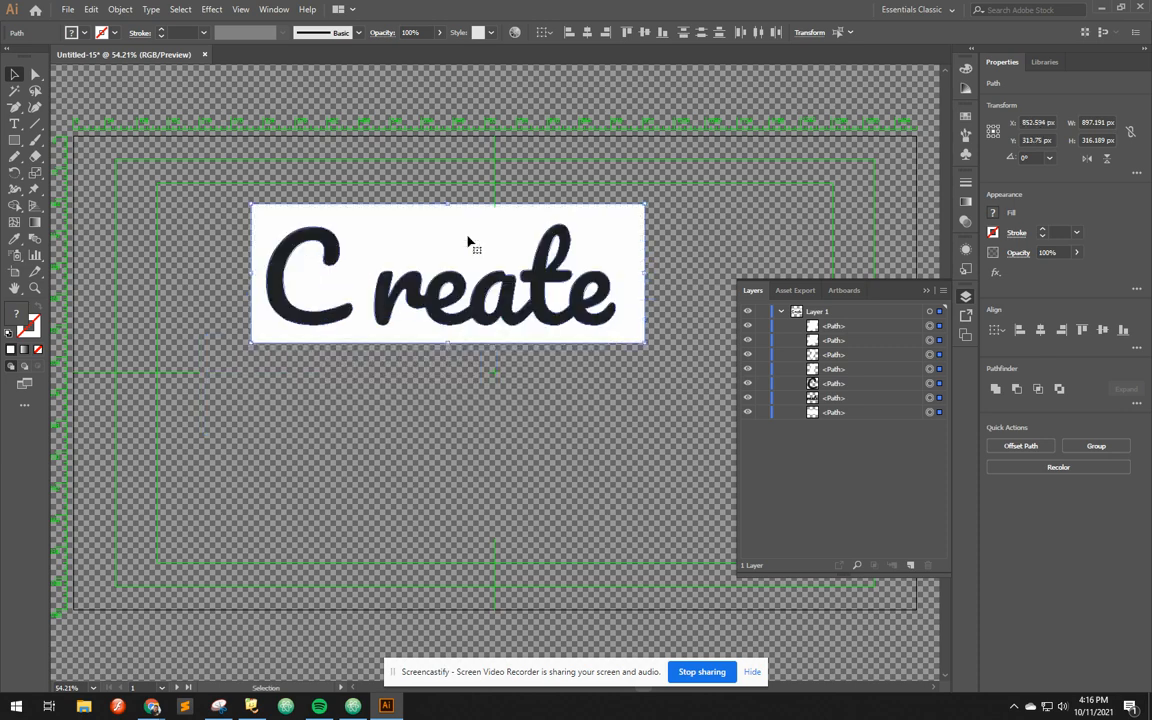
key(ctrl+z)
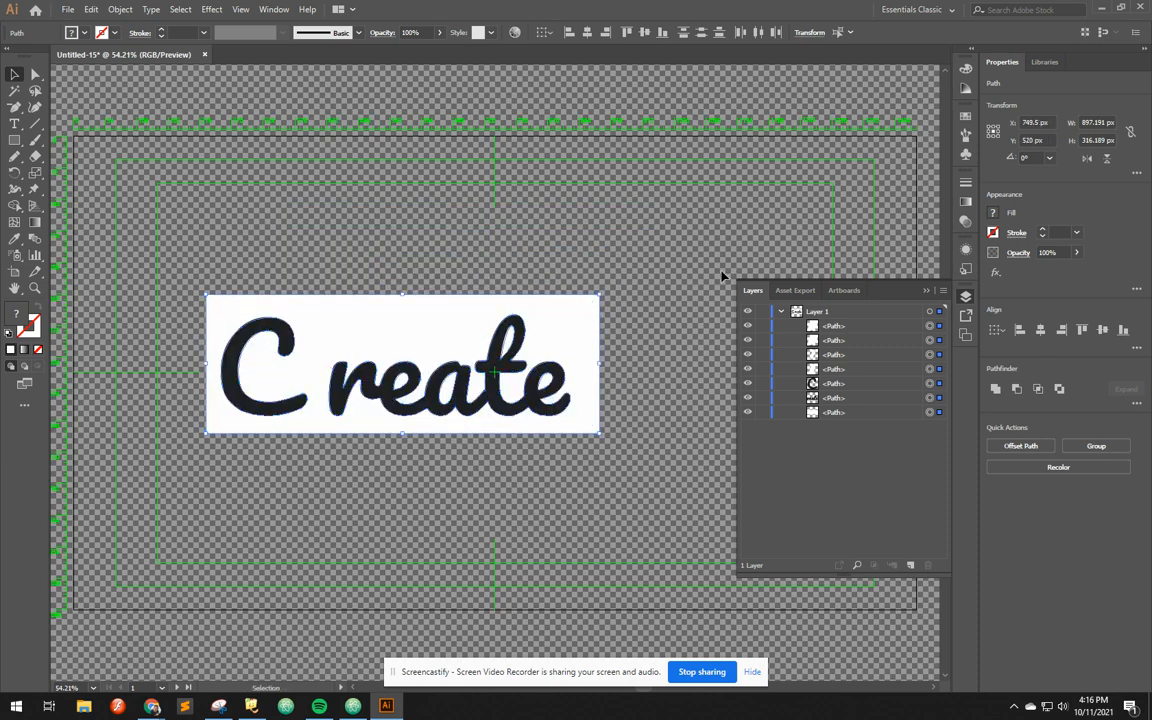
Delete the white background path behind the "C reate" lettering
click(670, 320)
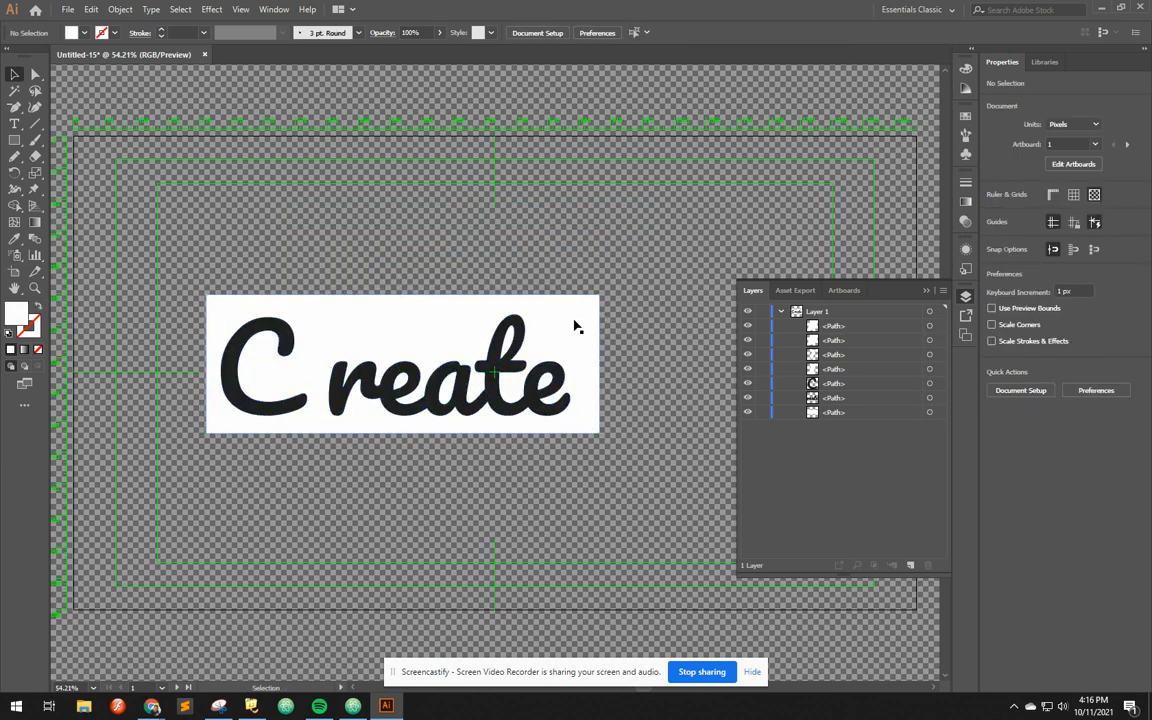
drag(575, 324, 587, 240)
key(Delete)
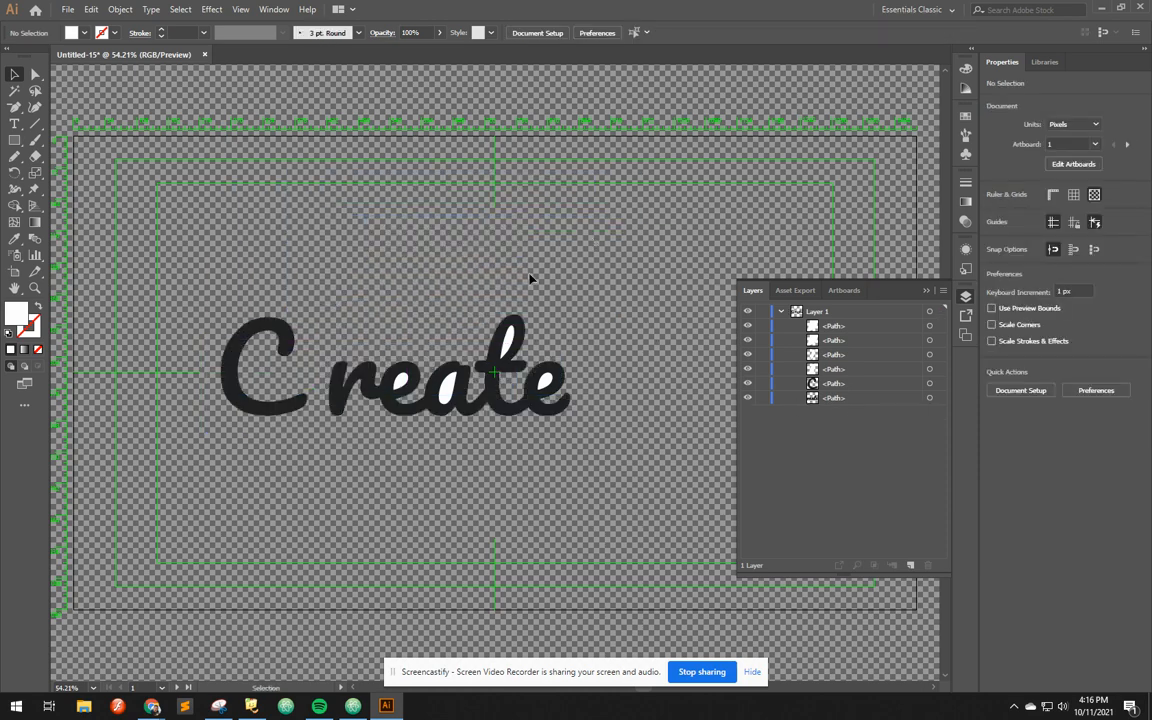
Try deleting the white counter shape inside the letter t and undo the deletion
click(504, 338)
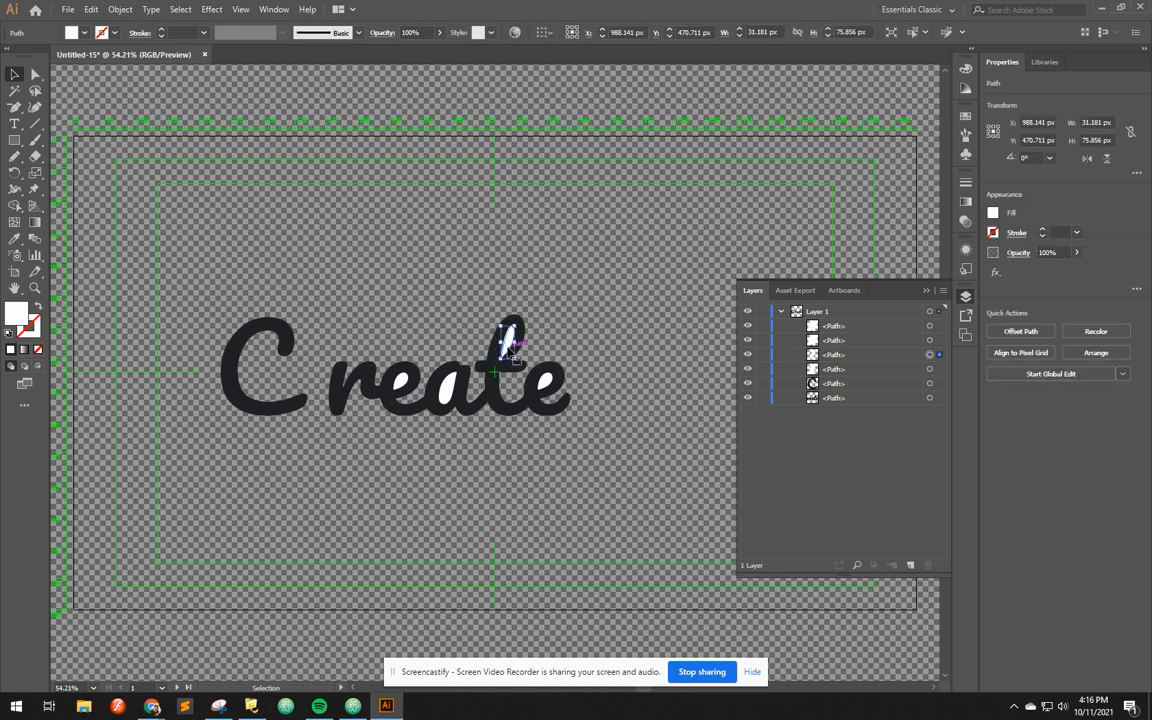
key(Delete)
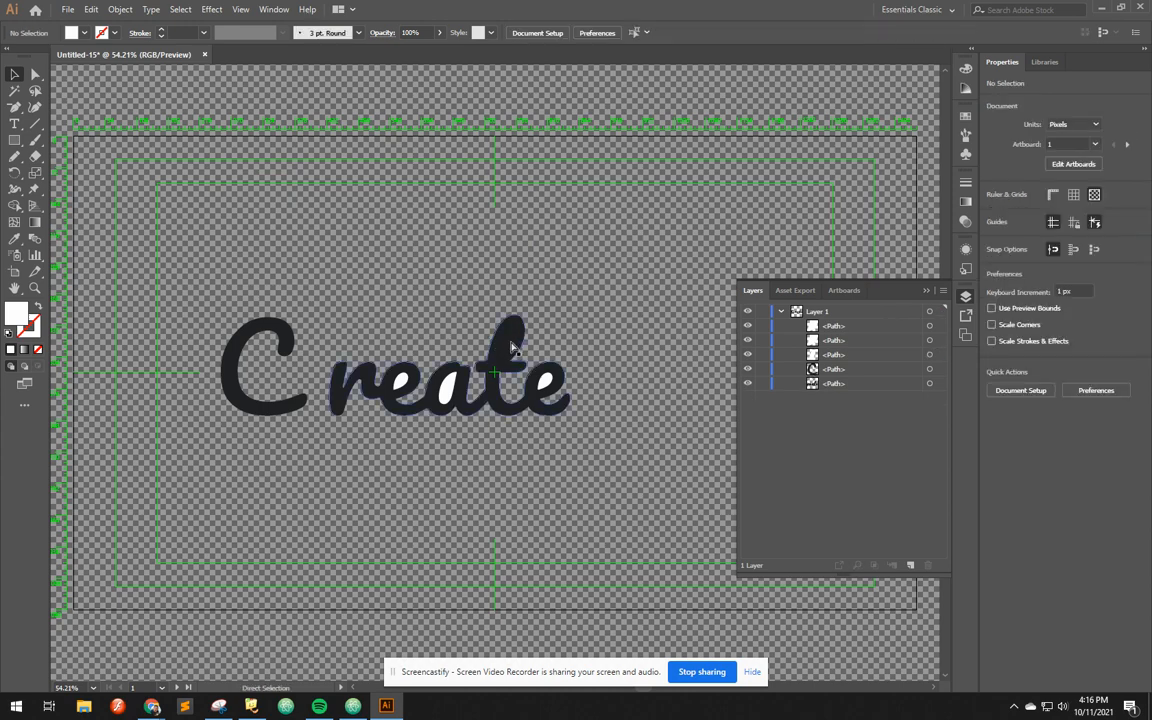
key(ctrl+z)
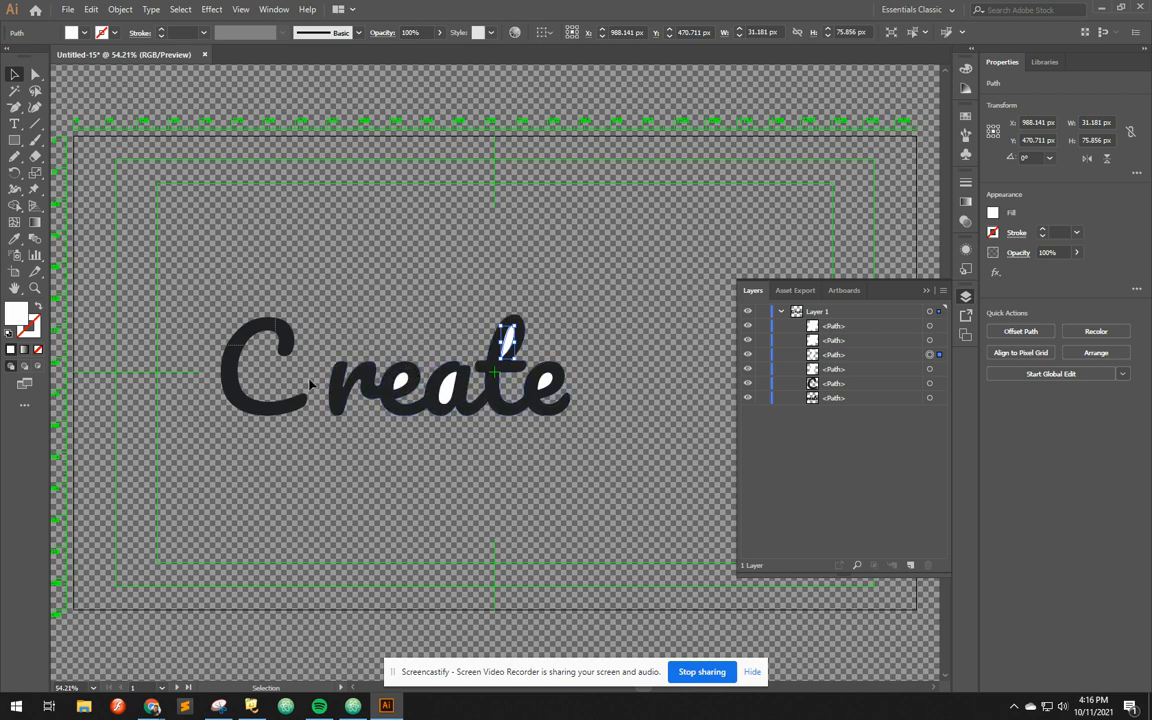
Try subtracting with Minus Front on all the lettering paths together, undo it and deselect everything
key(ctrl+a)
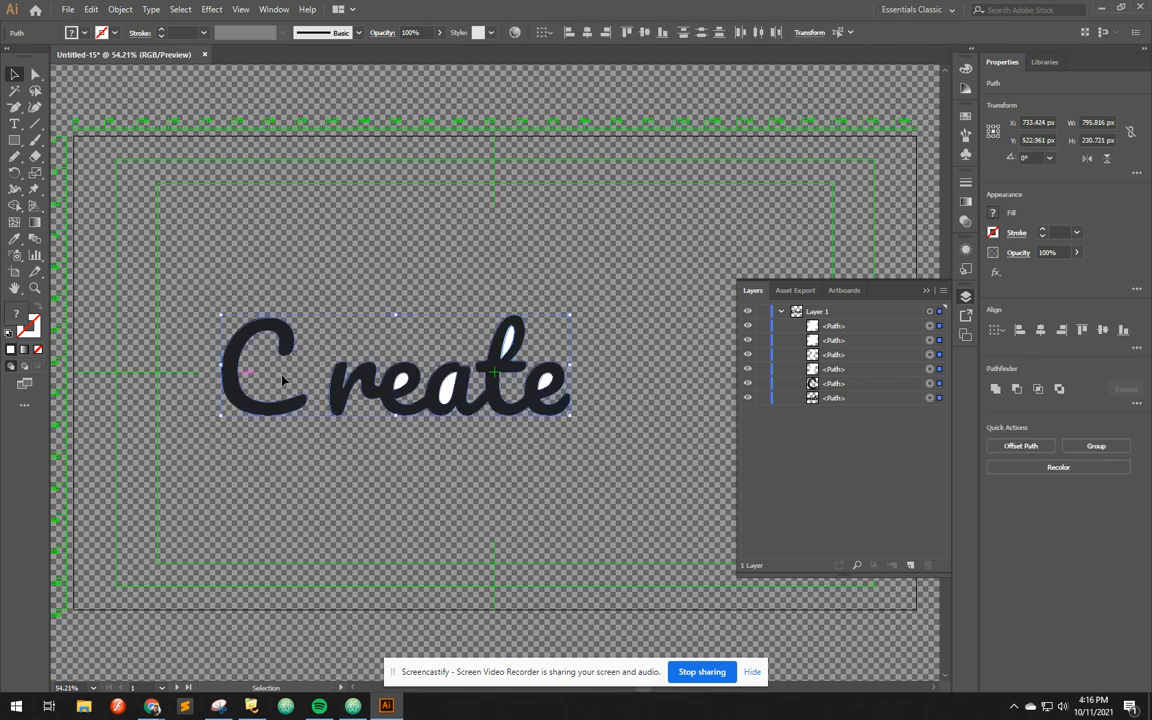
click(1040, 389)
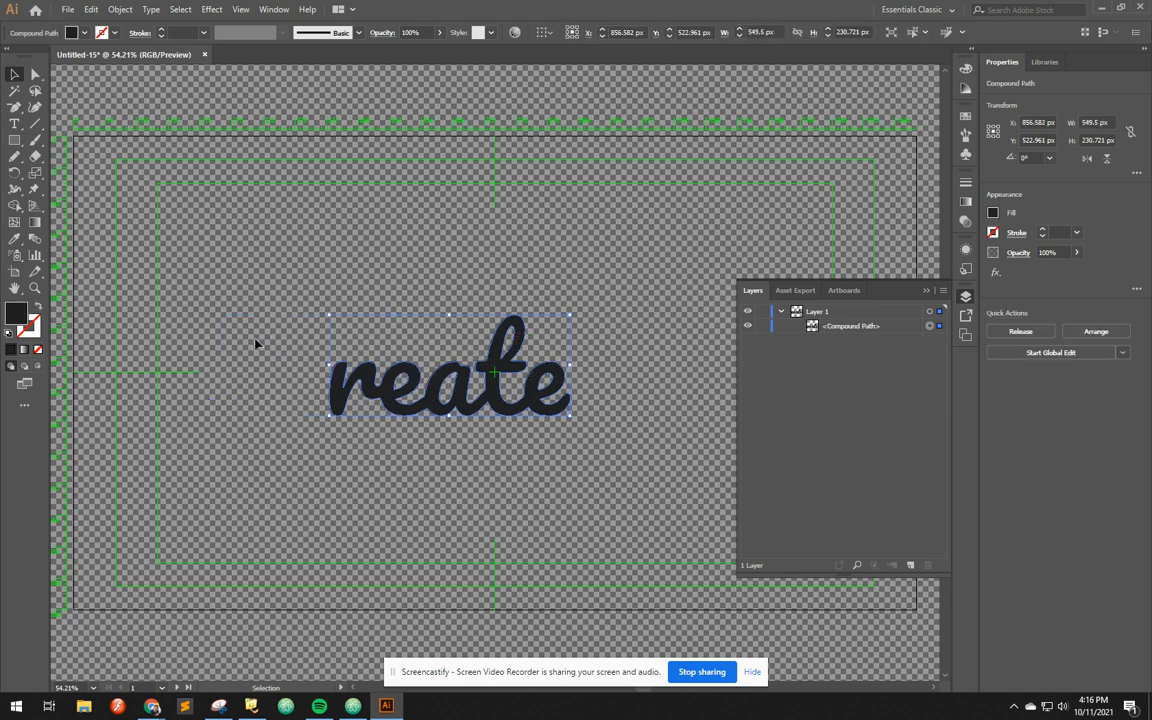
key(ctrl+z)
click(322, 273)
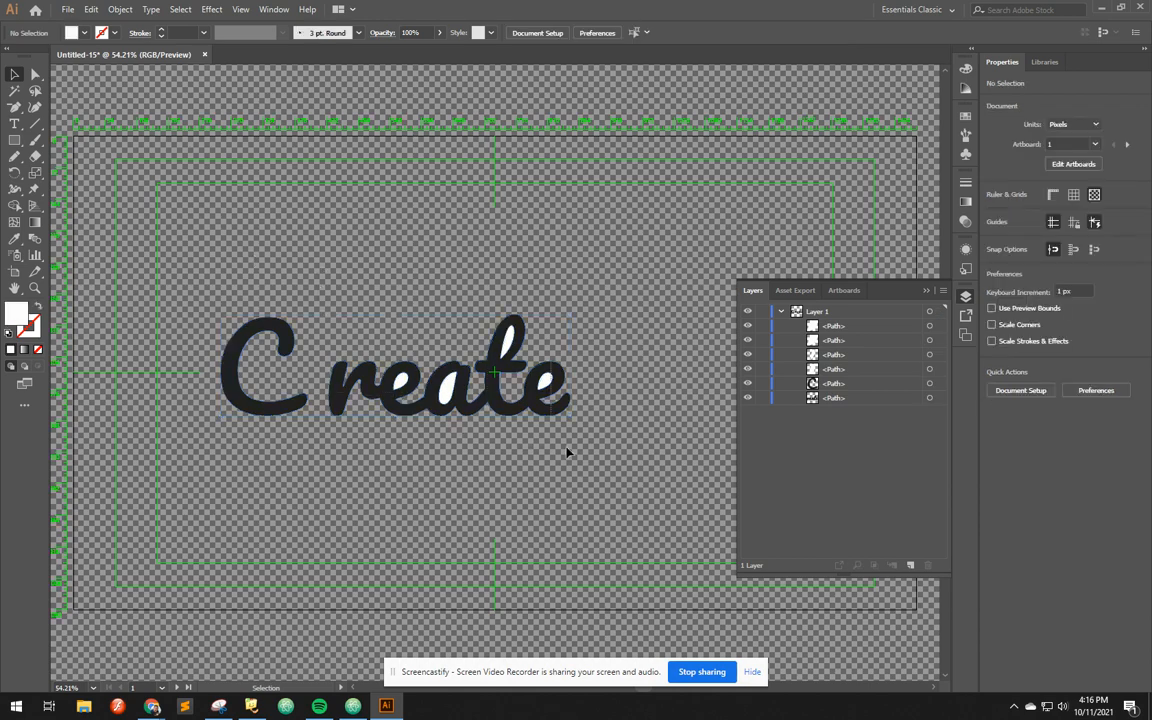
Cut the white counters out of the "reate" lettering with the Pathfinder's Minus Front, leaving the C out of the selection
drag(522, 407, 352, 360)
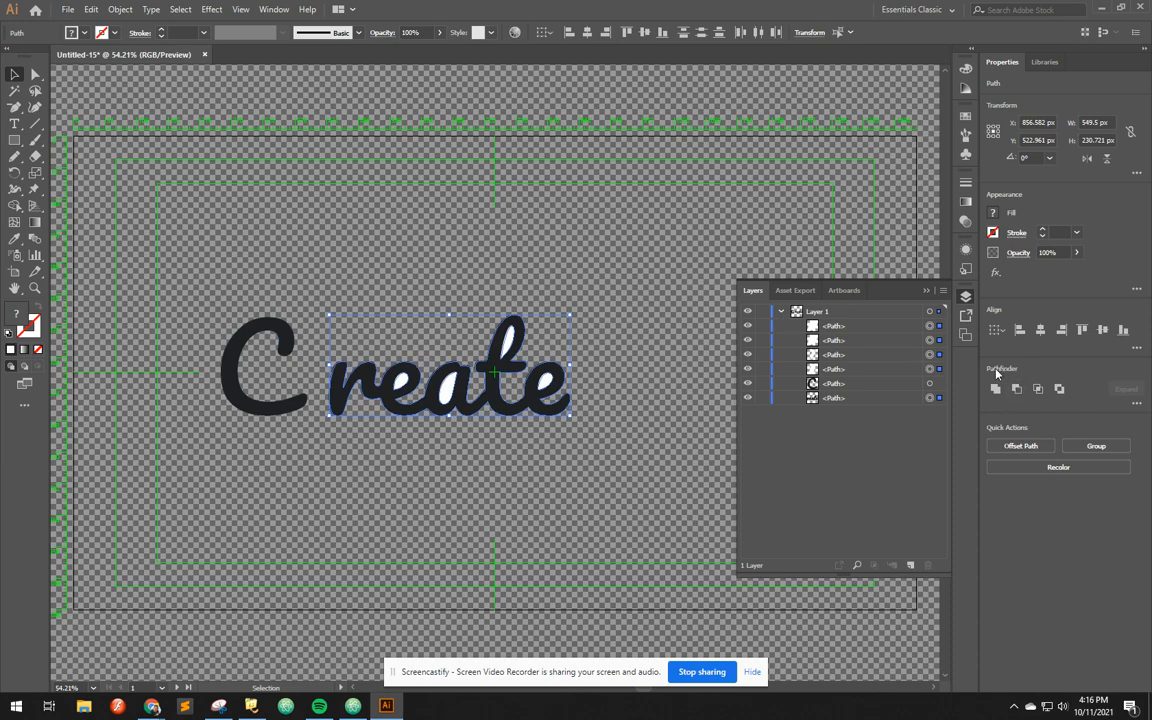
click(274, 10)
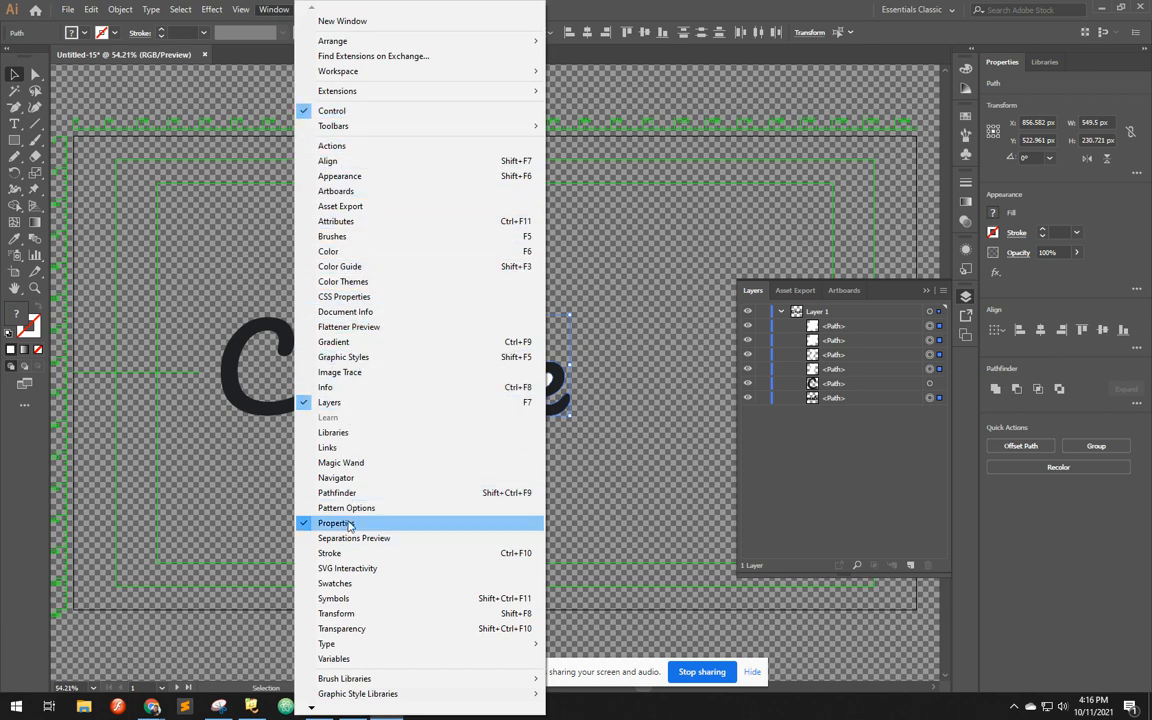
click(340, 493)
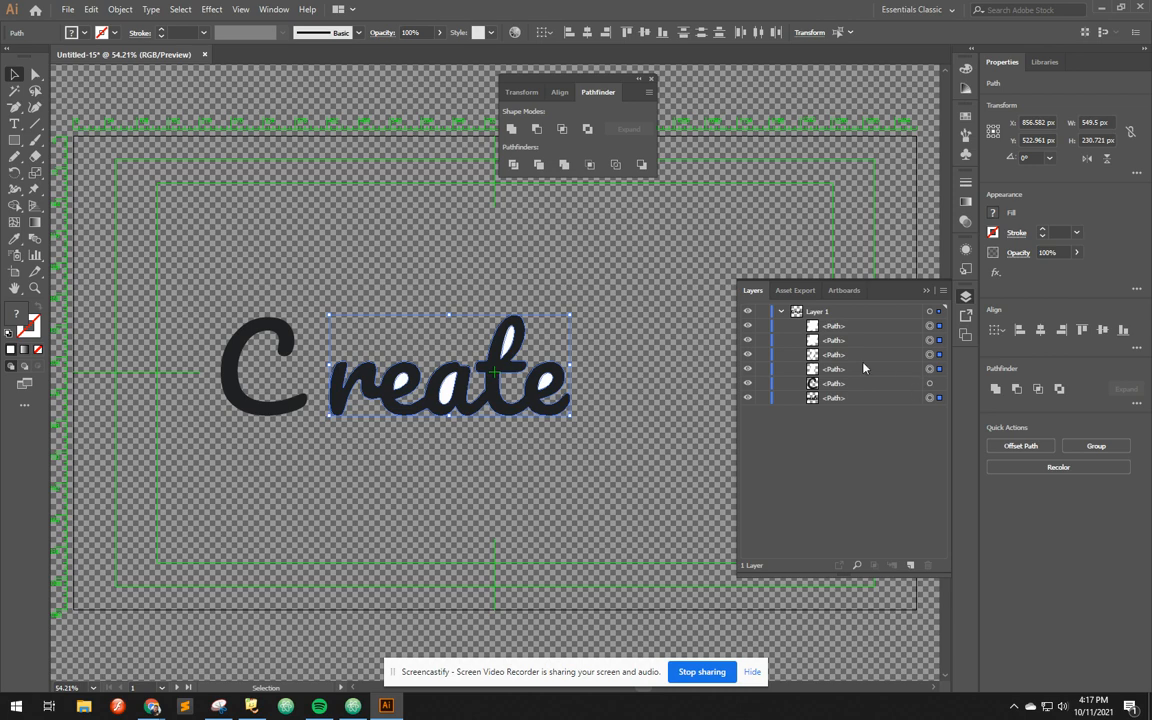
click(535, 129)
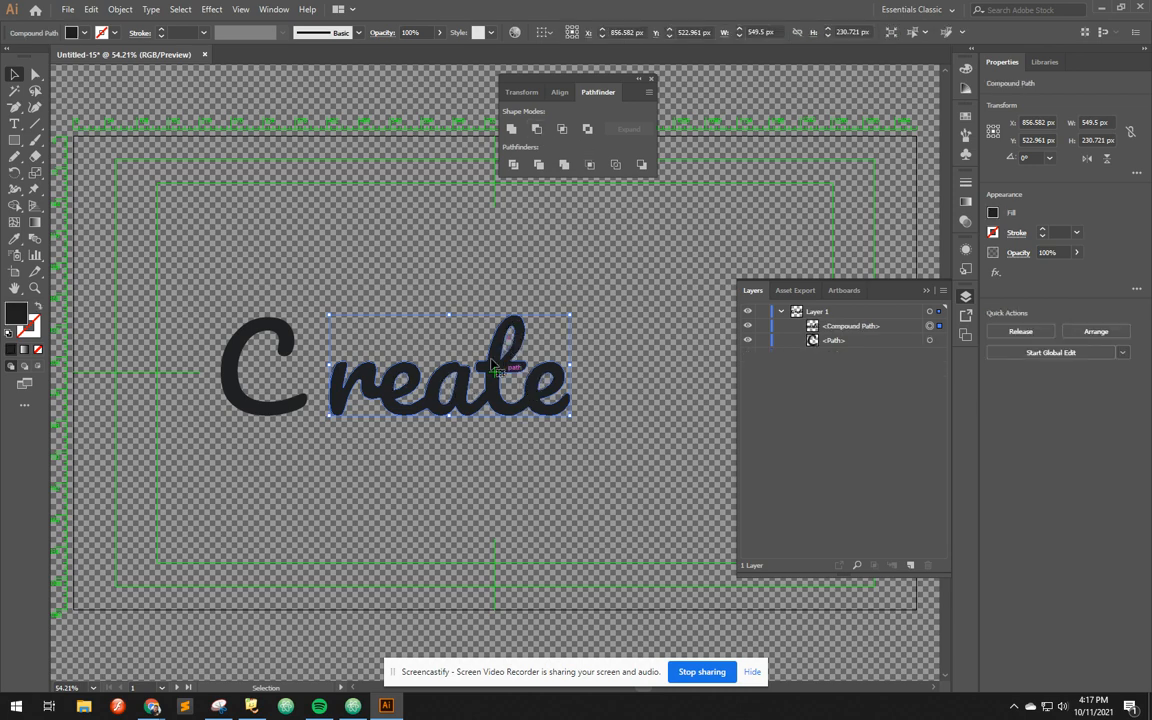
click(395, 260)
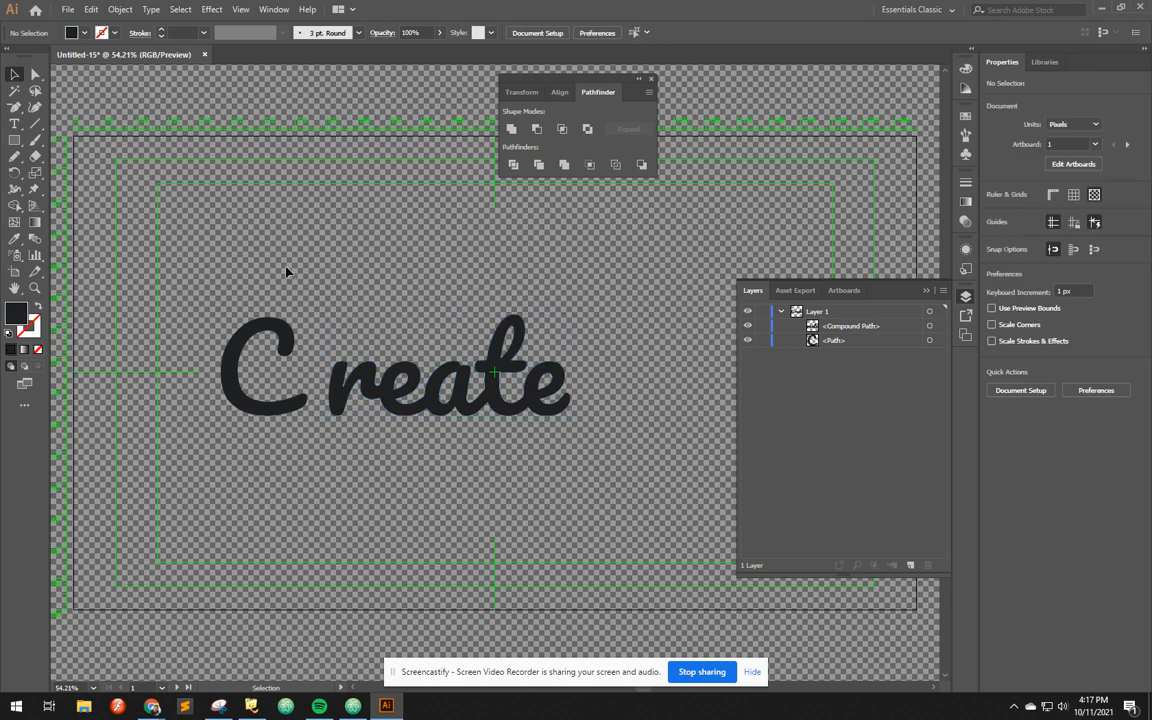
Enlarge the C to about 794 × 906 px and position it around "reate" at about X 650, Y 486 px
click(268, 333)
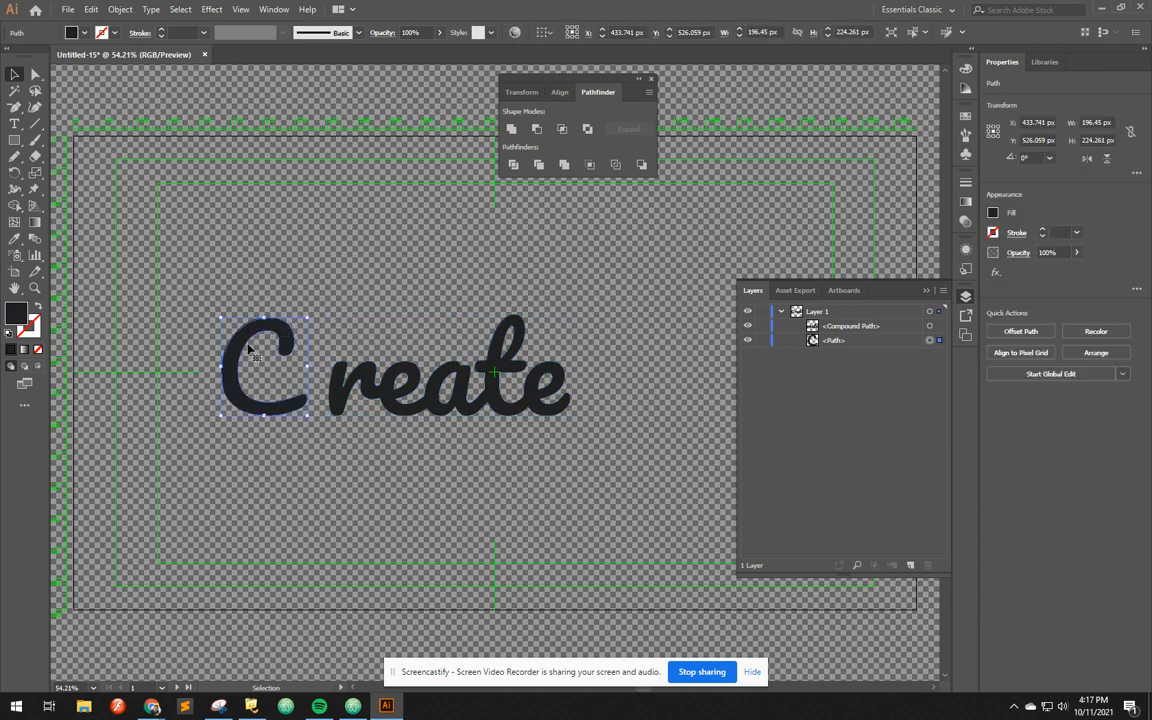
drag(306, 322, 622, 92)
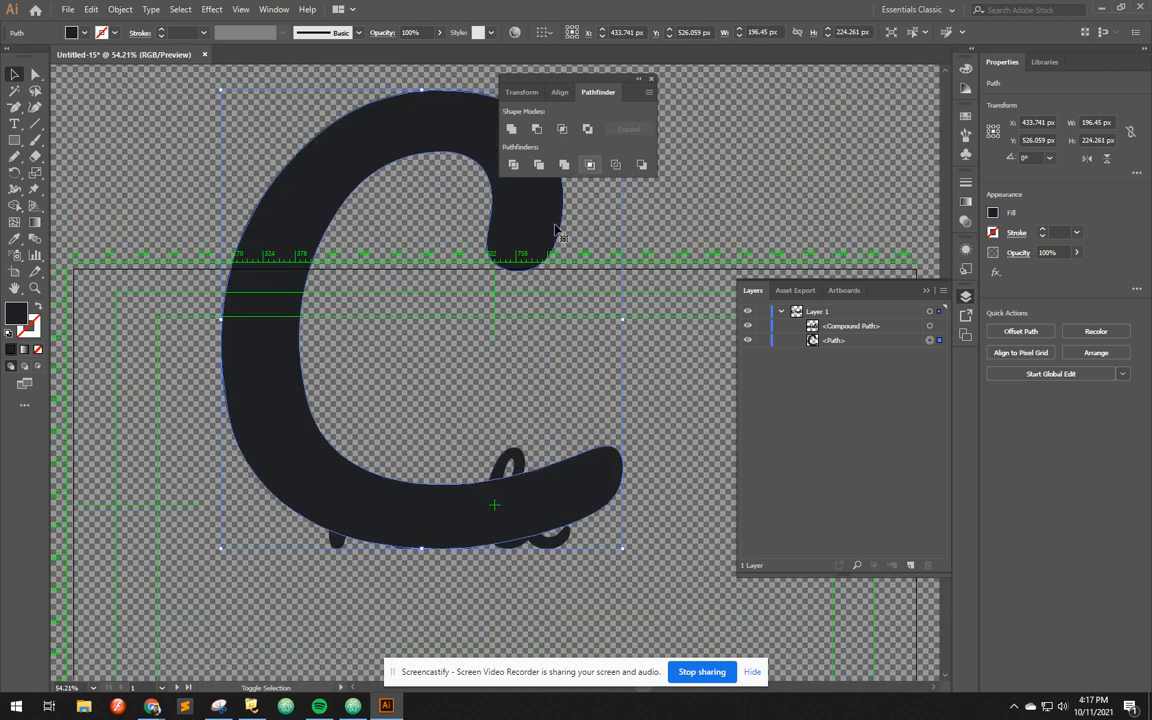
drag(537, 185, 464, 341)
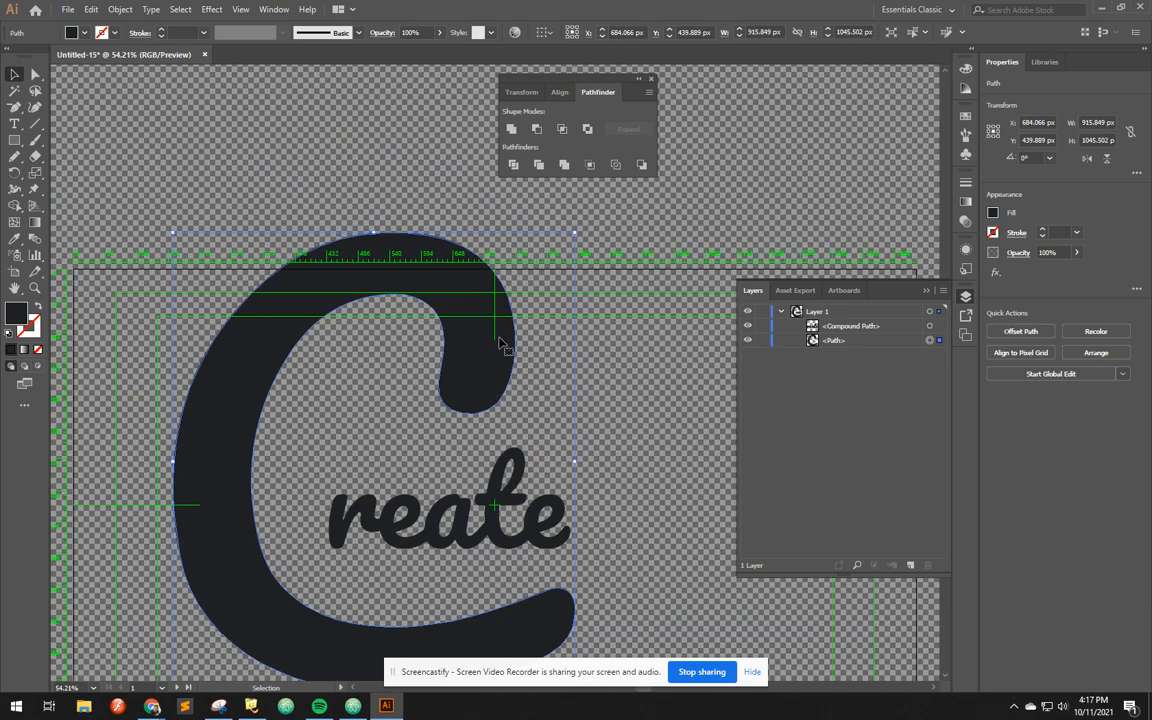
drag(575, 233, 521, 293)
drag(430, 366, 443, 356)
click(608, 333)
scroll(600, 420, down, 2)
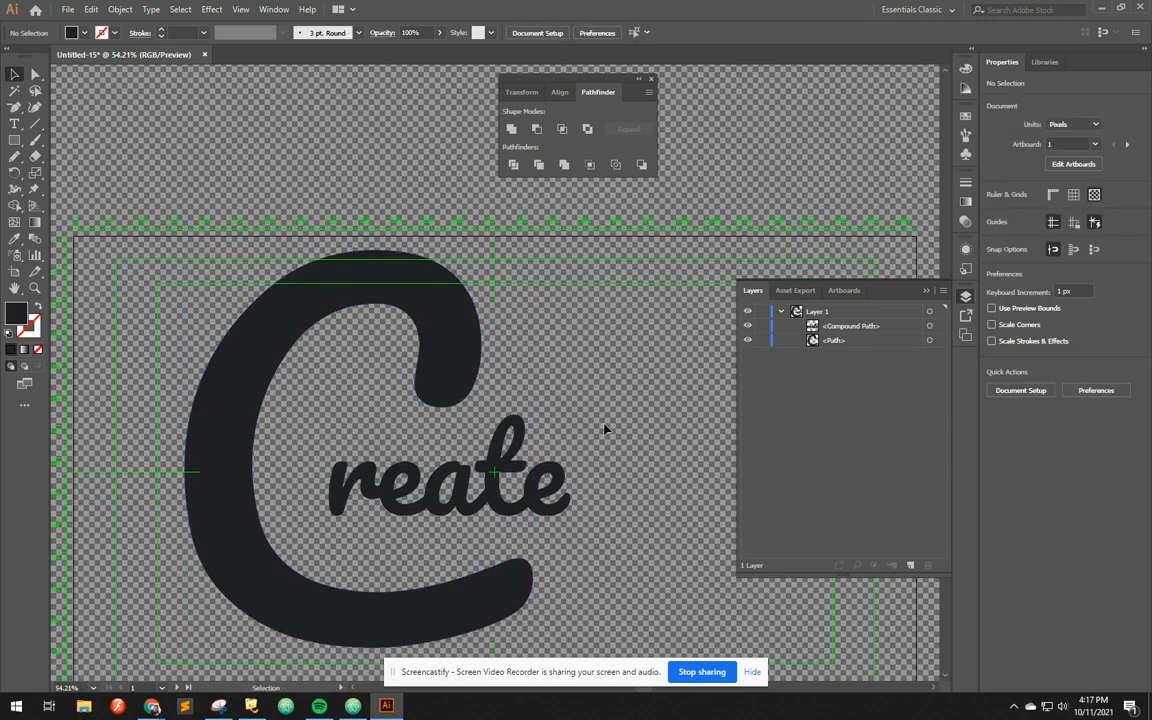
Hide the transparency grid, close the Pathfinder panel and fit the artboard in the window
key(ctrl+shift+d)
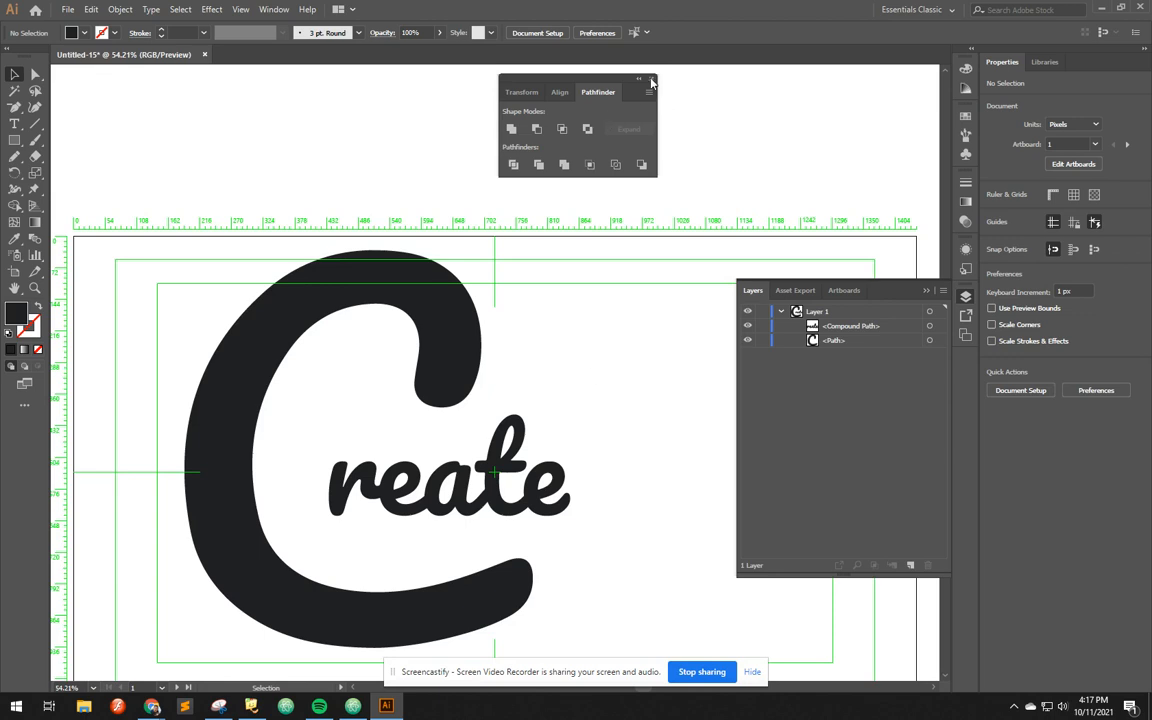
click(651, 80)
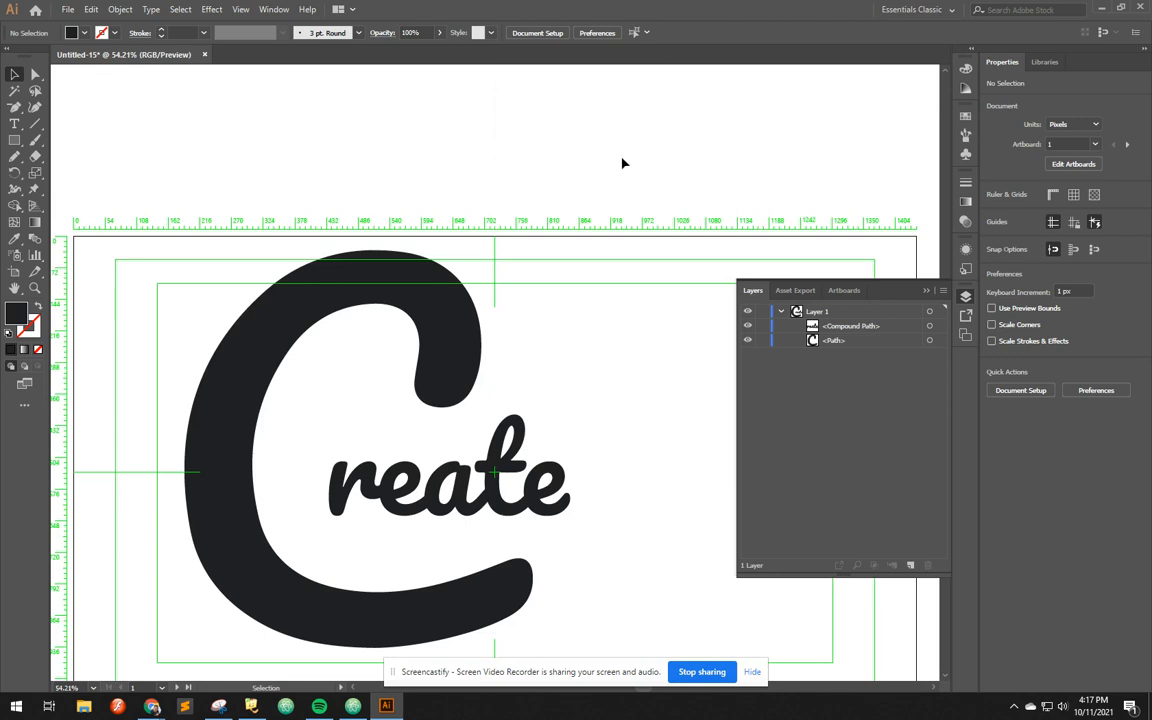
key(ctrl+0)
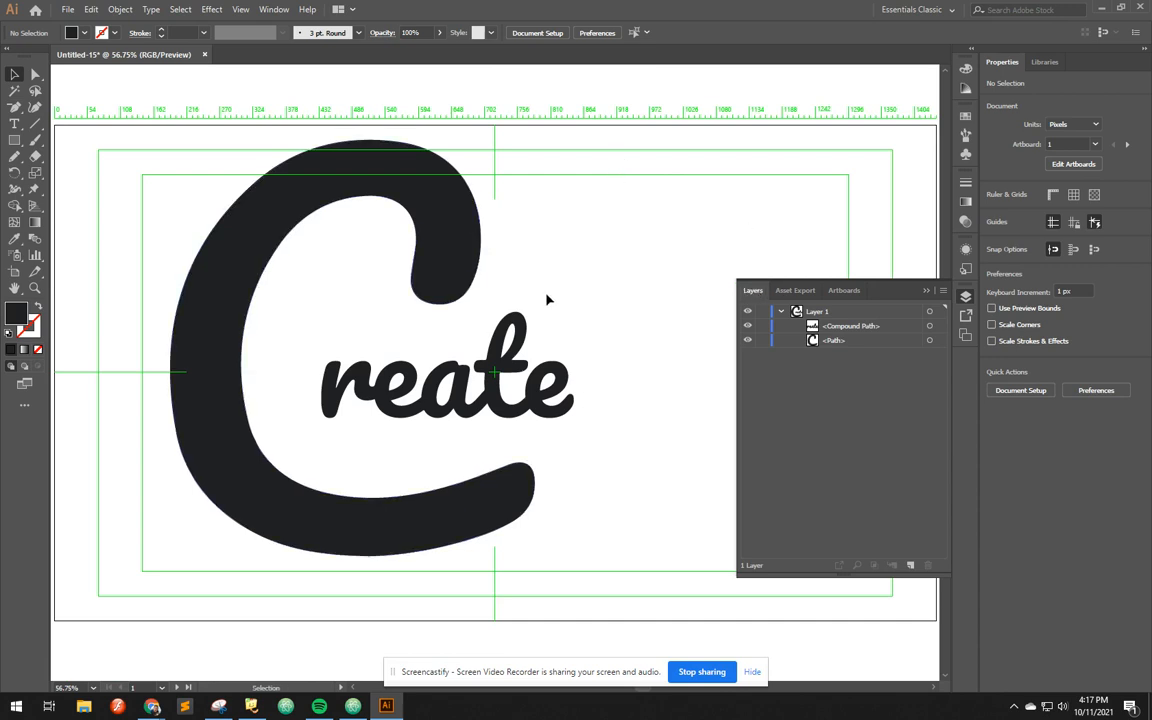
Fill the enlarged C with the white-to-black linear gradient swatch
click(445, 249)
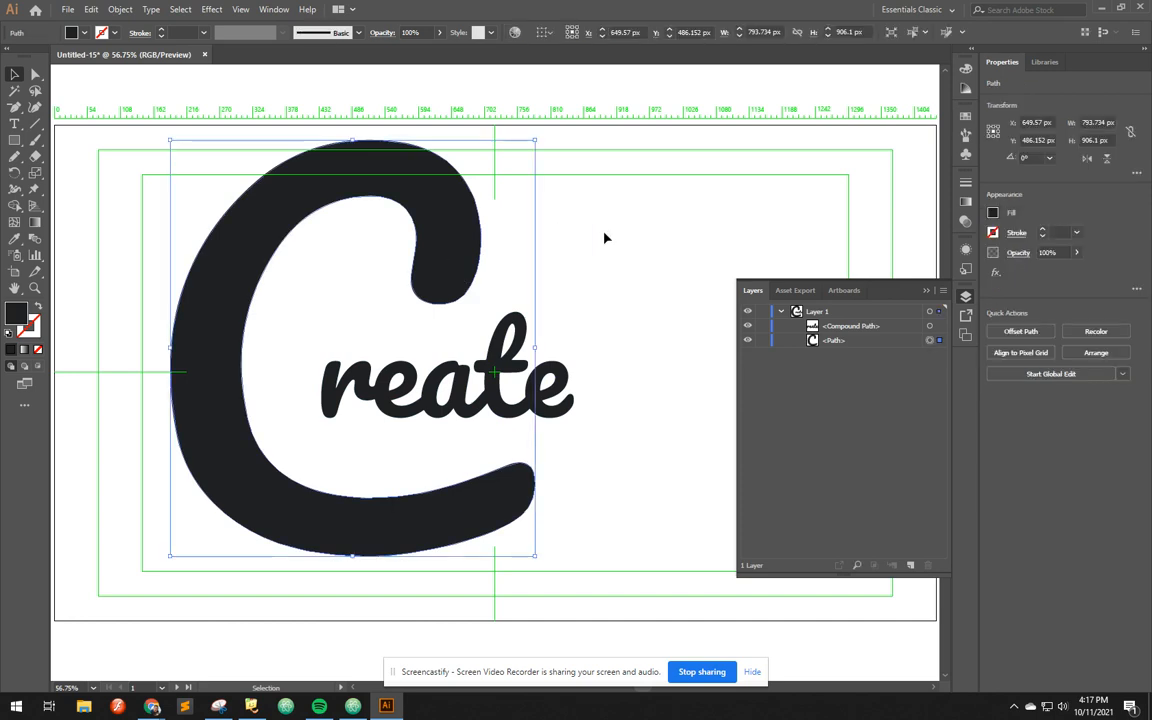
click(604, 238)
click(450, 231)
click(70, 32)
click(8, 84)
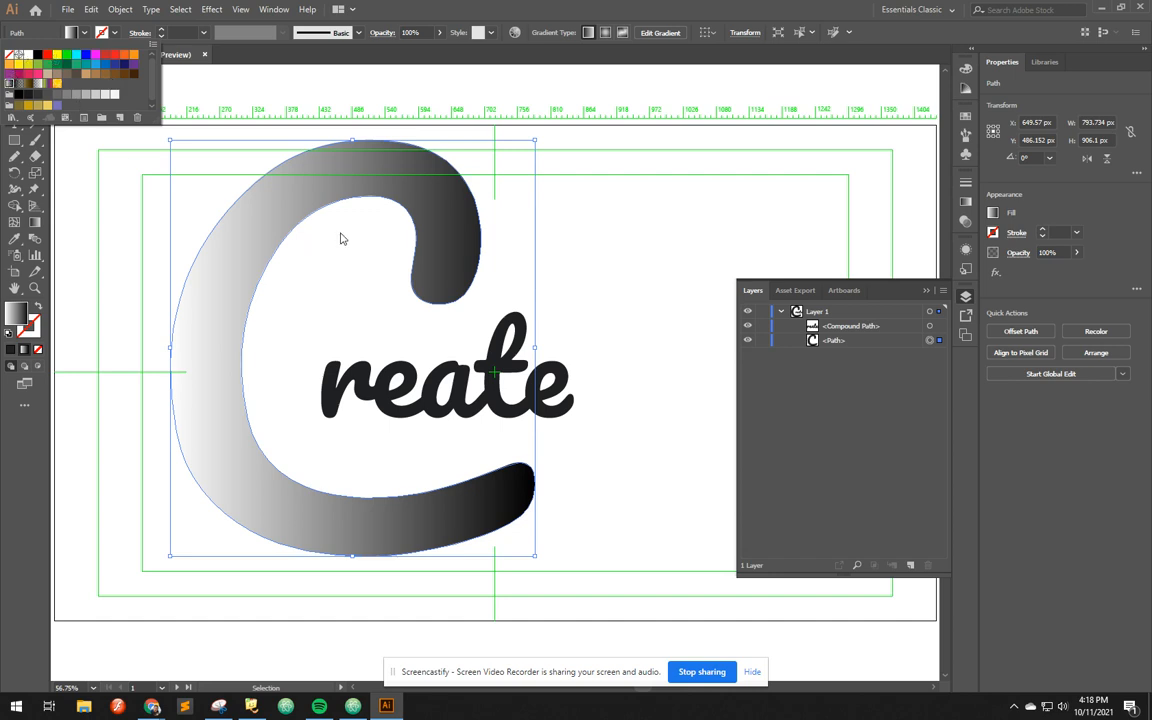
click(36, 227)
click(36, 227)
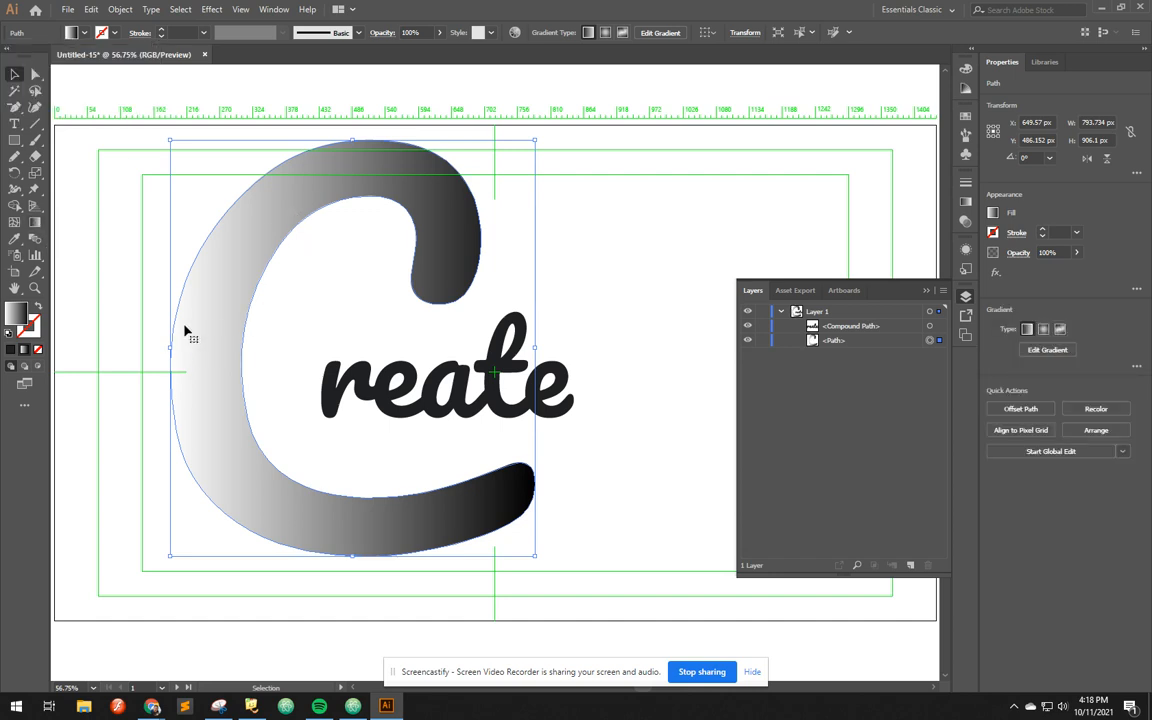
Rotate the C's gradient to run vertically from light at its top to black below, shift it upward, and deselect the C
click(36, 225)
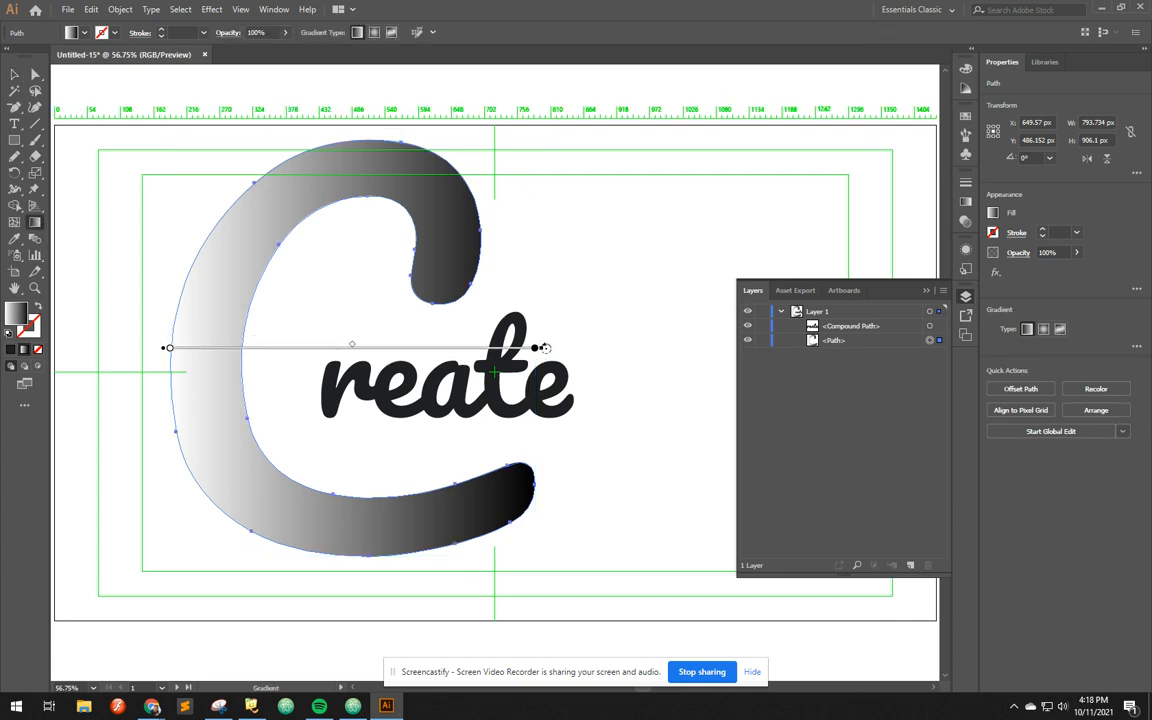
mouse_move(545, 347)
mouse_down()
mouse_move(553, 448)
mouse_move(419, 607)
mouse_move(147, 625)
mouse_move(156, 634)
mouse_move(129, 638)
mouse_move(166, 636)
mouse_up()
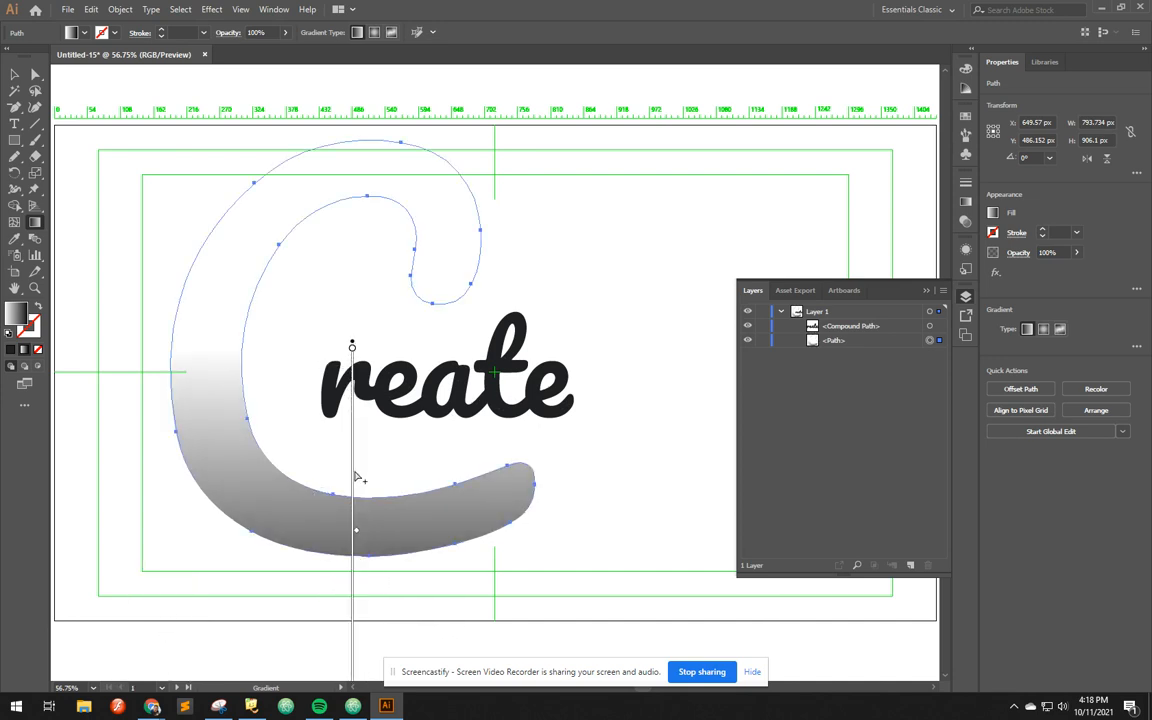
mouse_move(355, 476)
mouse_down()
mouse_move(350, 362)
mouse_move(373, 257)
mouse_move(370, 200)
mouse_up()
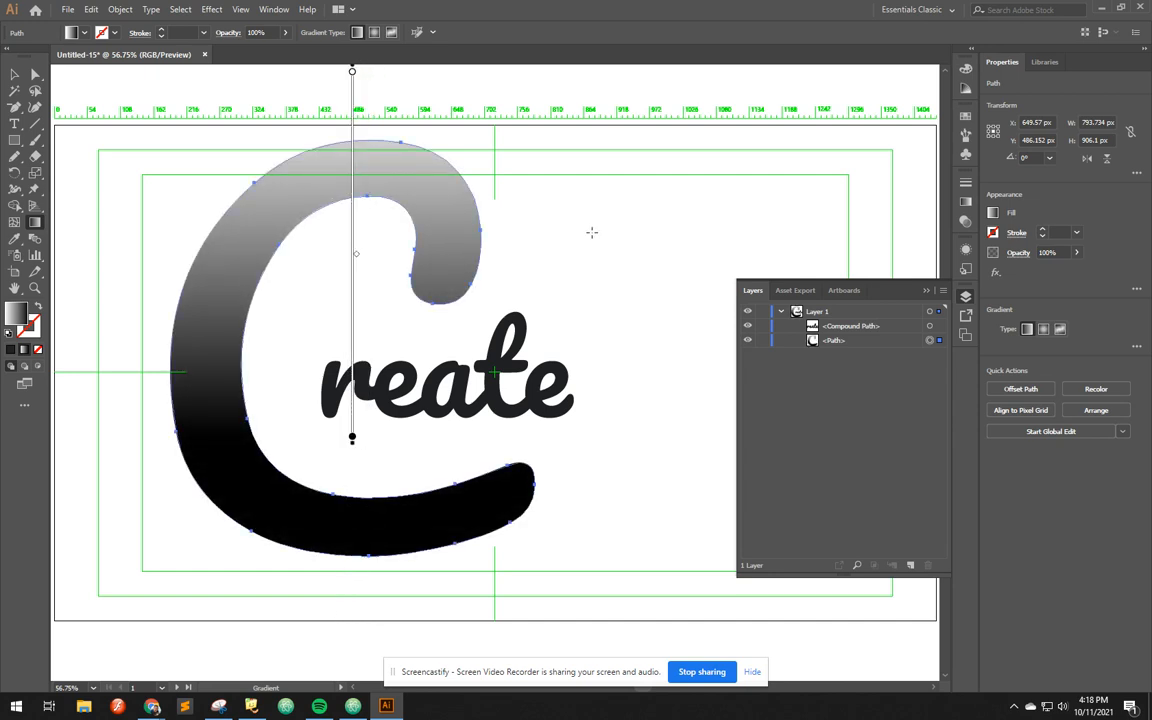
click(14, 74)
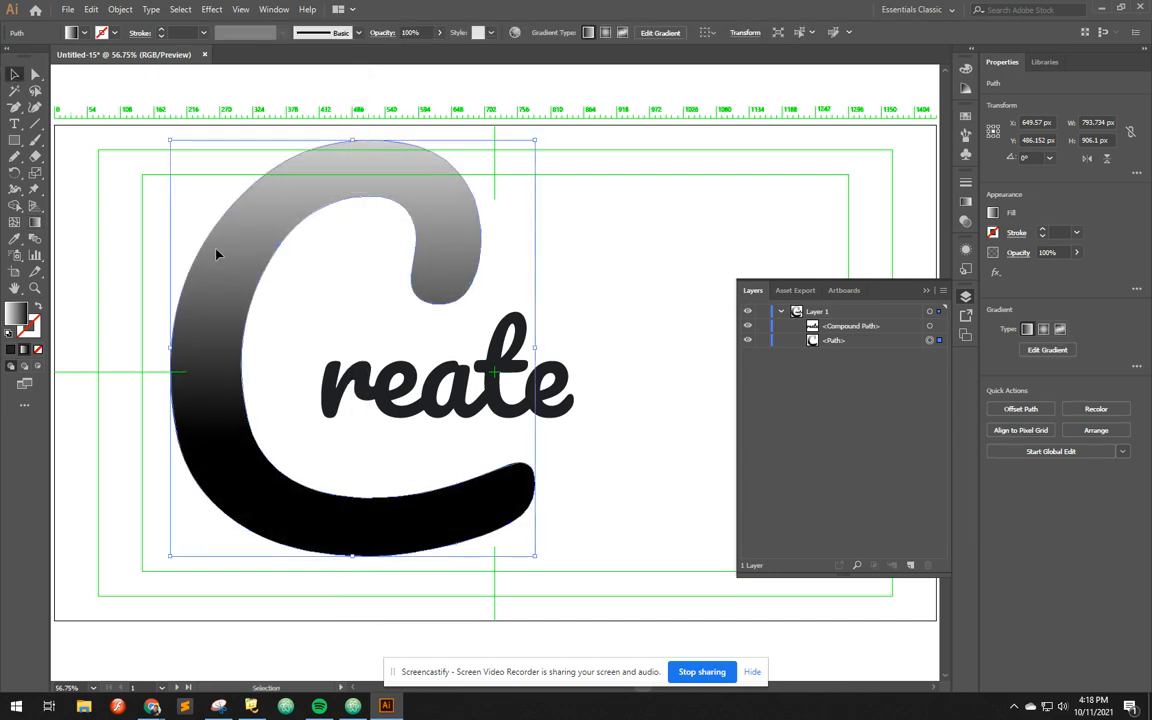
click(112, 259)
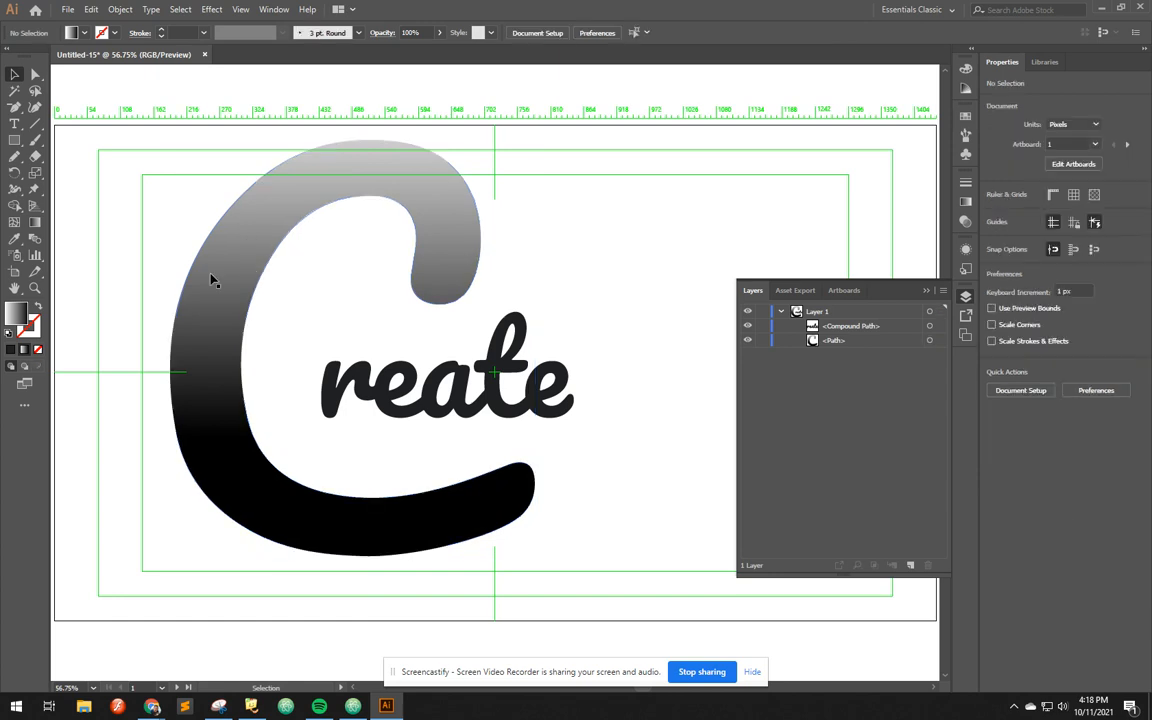
Create an outward offset path of the gradient-filled C with a 20 px offset
click(234, 264)
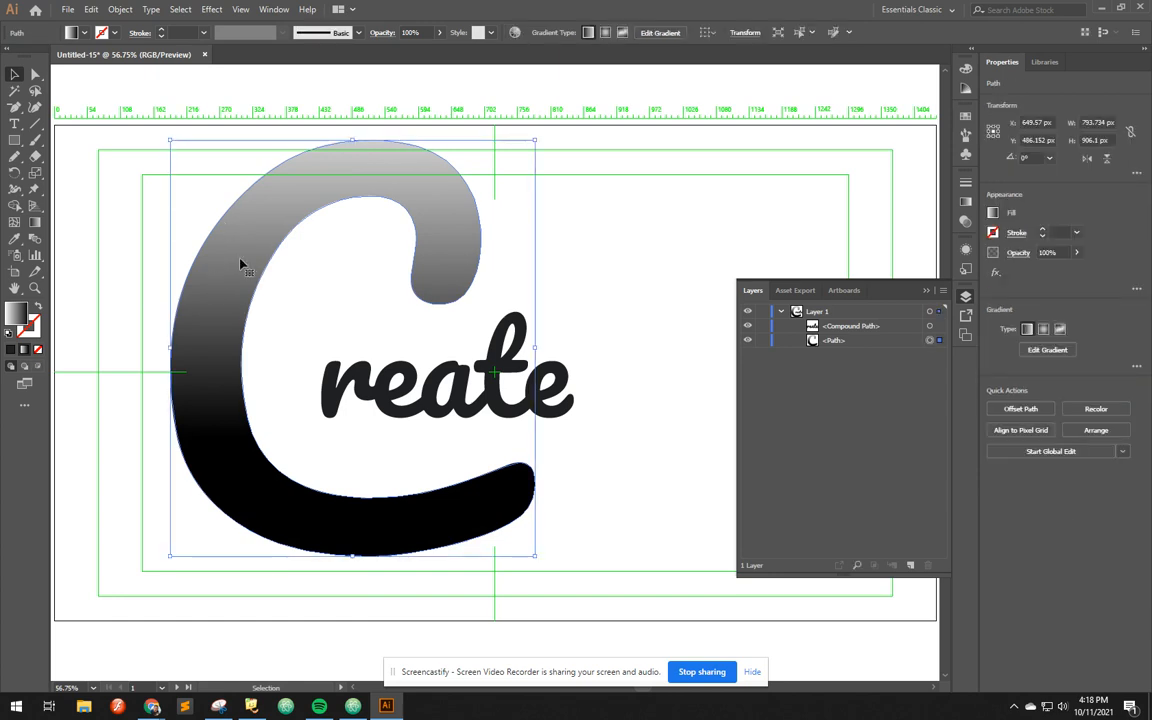
click(120, 9)
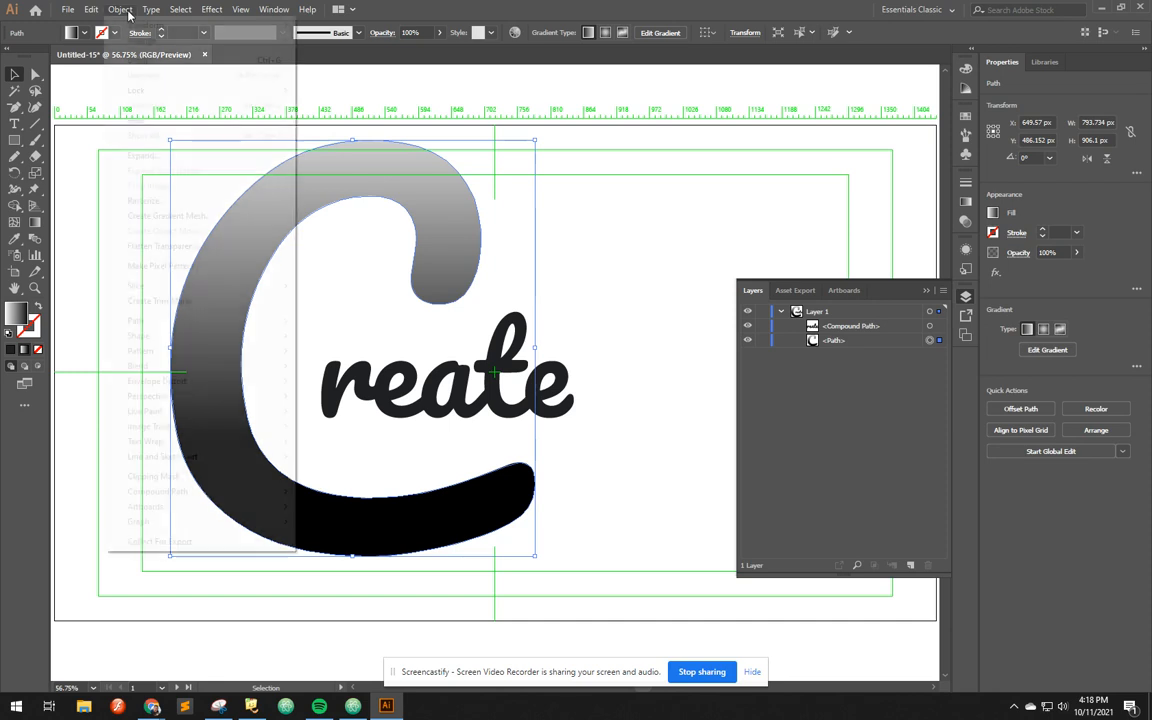
mouse_move(147, 320)
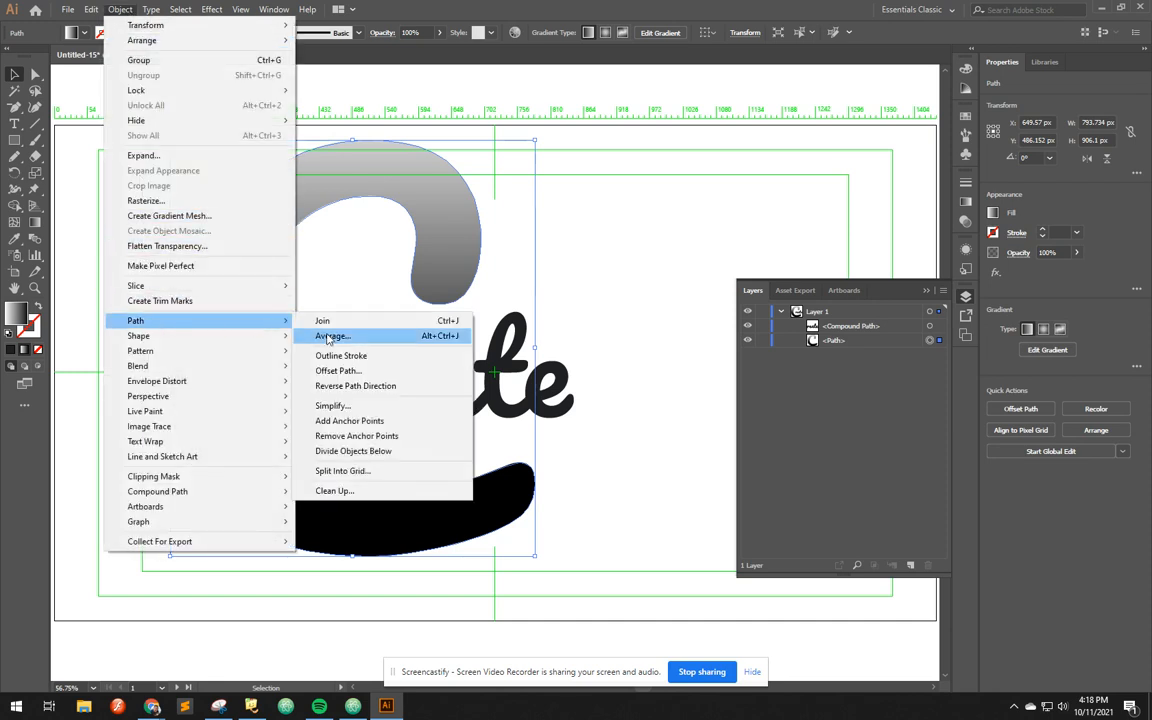
click(333, 369)
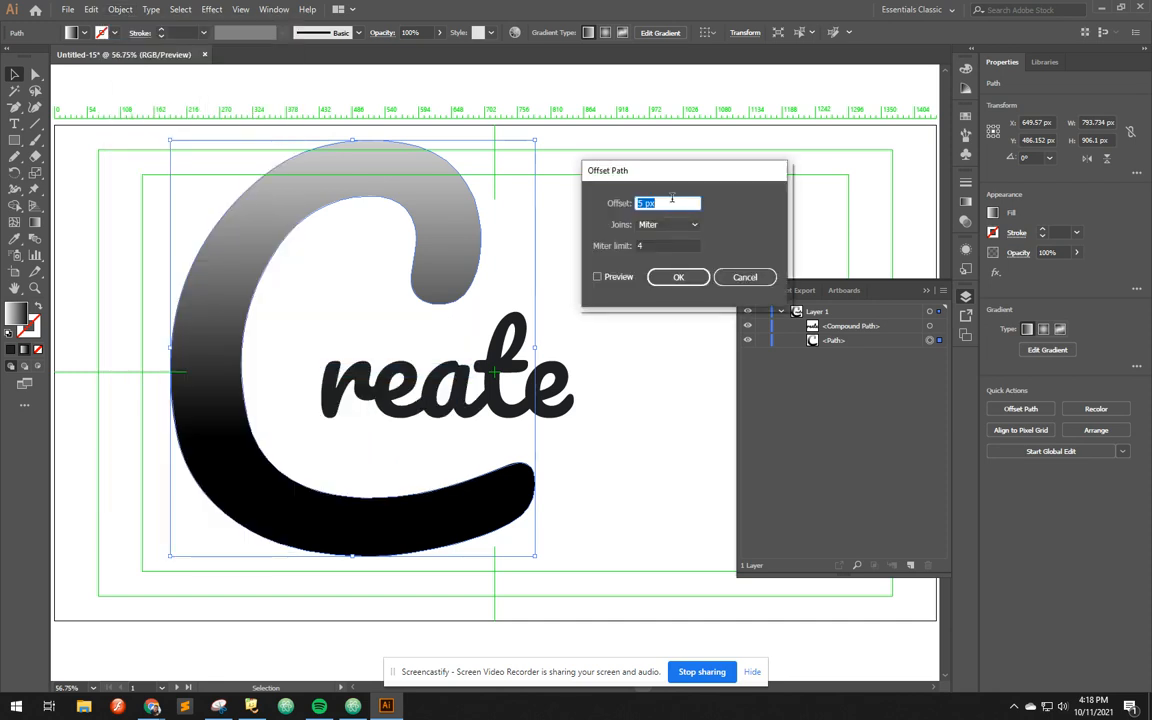
text(20)
key(Return)
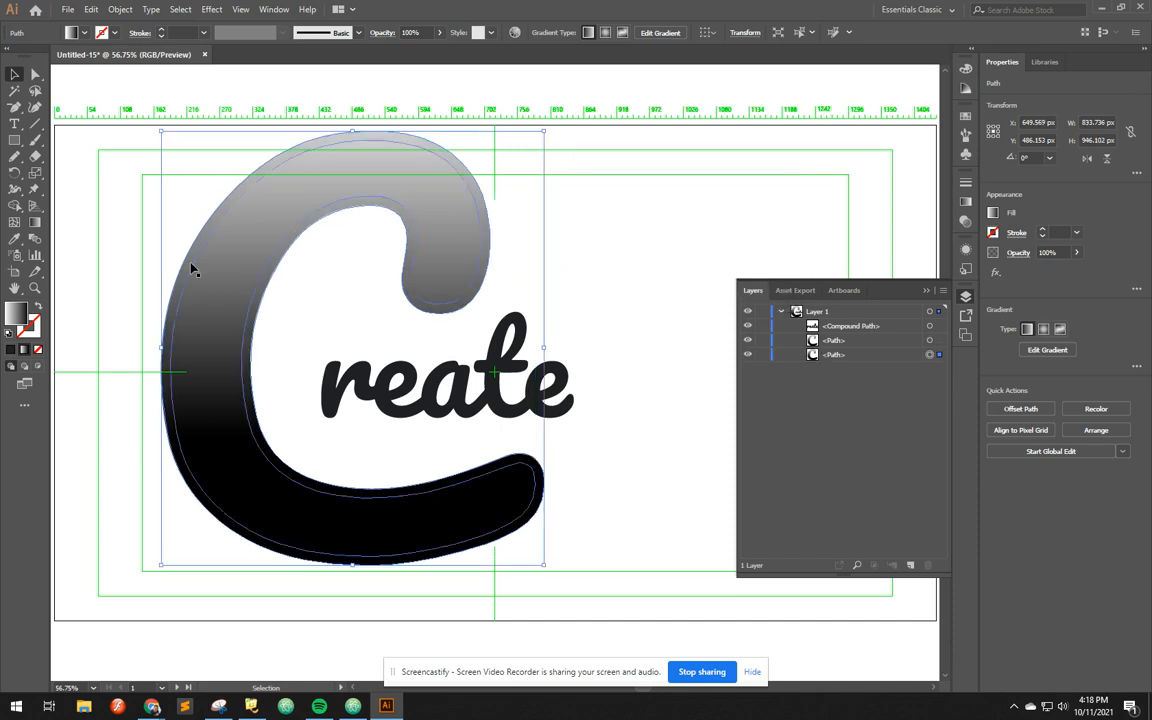
Shift the offset C's vertical gradient downward so it contrasts with the original C as a lighter outline
click(32, 225)
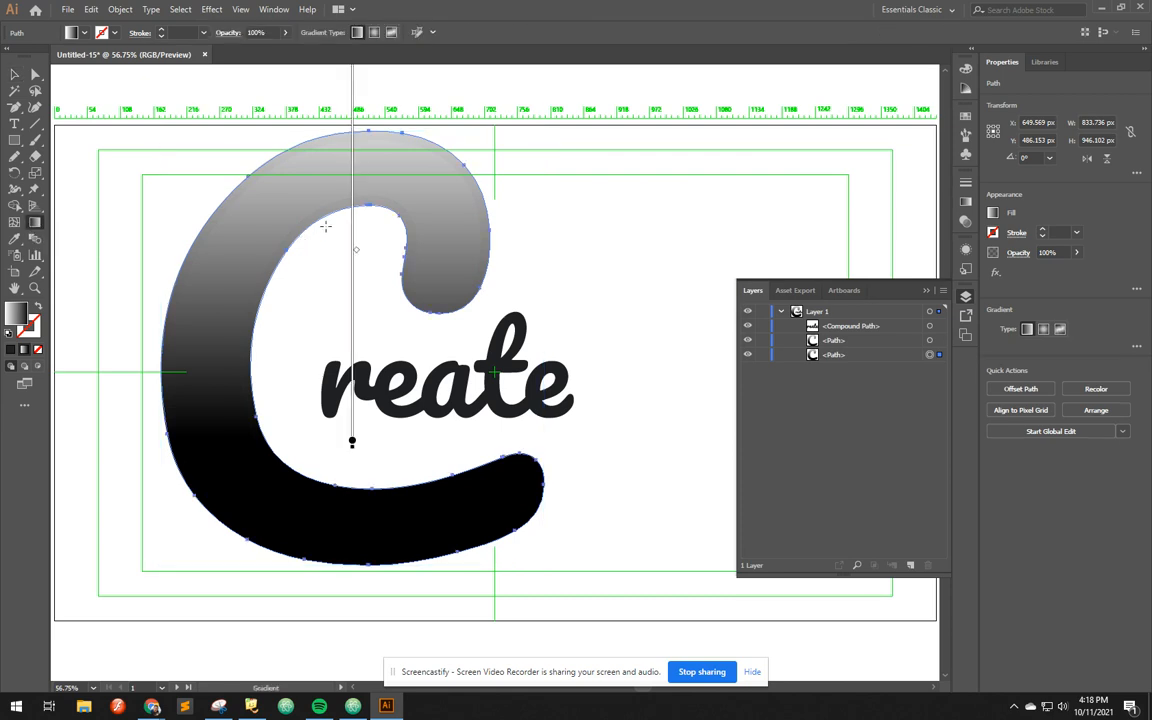
drag(355, 237, 354, 352)
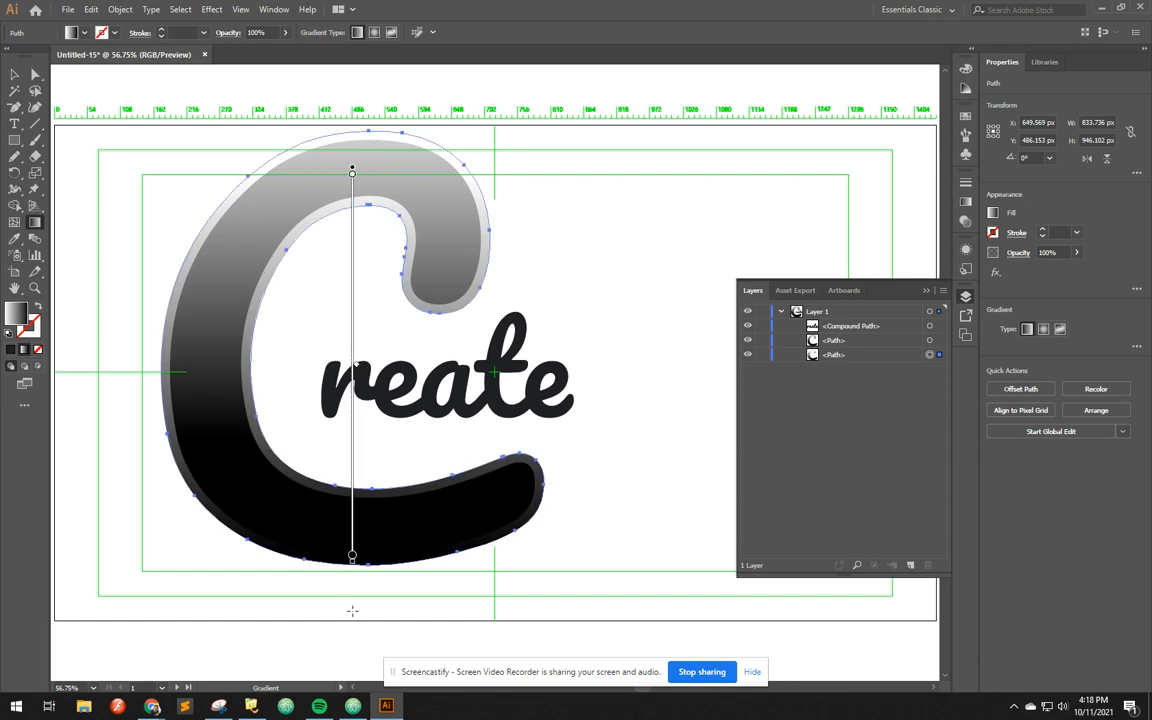
Reverse the offset C's vertical gradient so it runs from black at the letter's top to white below
mouse_move(352, 566)
mouse_down()
mouse_move(560, 470)
mouse_move(648, 324)
mouse_move(634, 233)
mouse_move(525, 116)
mouse_move(335, 76)
mouse_up()
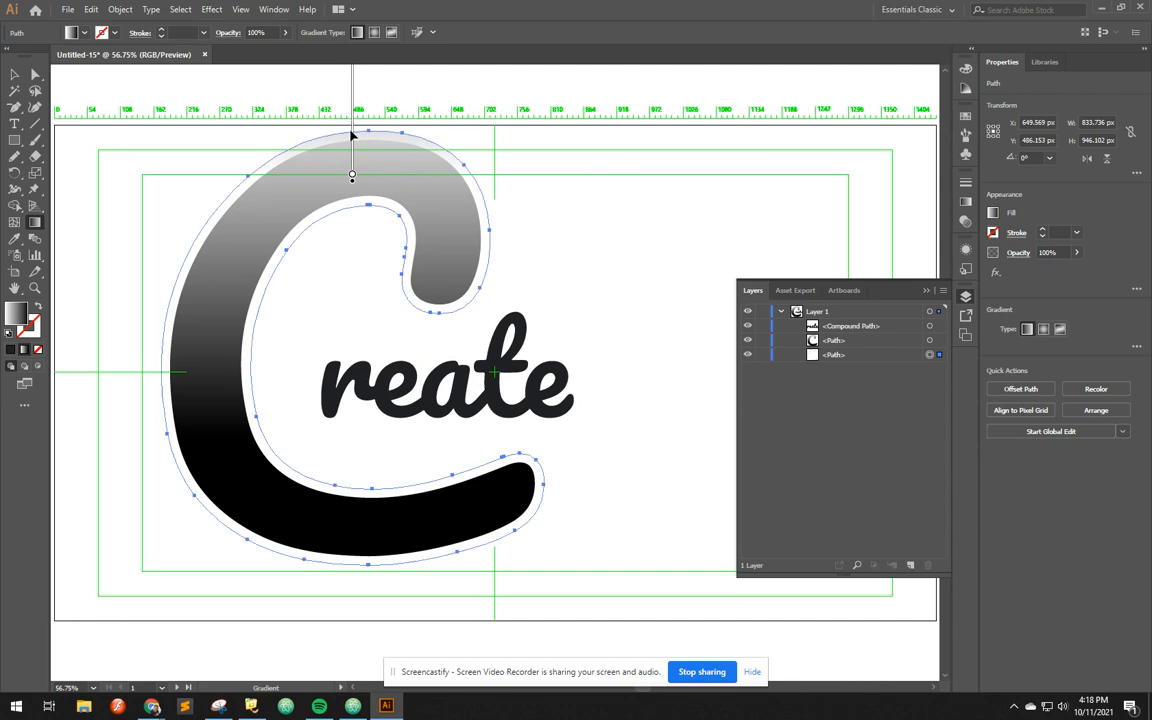
mouse_move(354, 138)
mouse_down()
mouse_move(357, 406)
mouse_move(377, 492)
mouse_move(363, 612)
mouse_move(389, 645)
mouse_move(380, 617)
mouse_up()
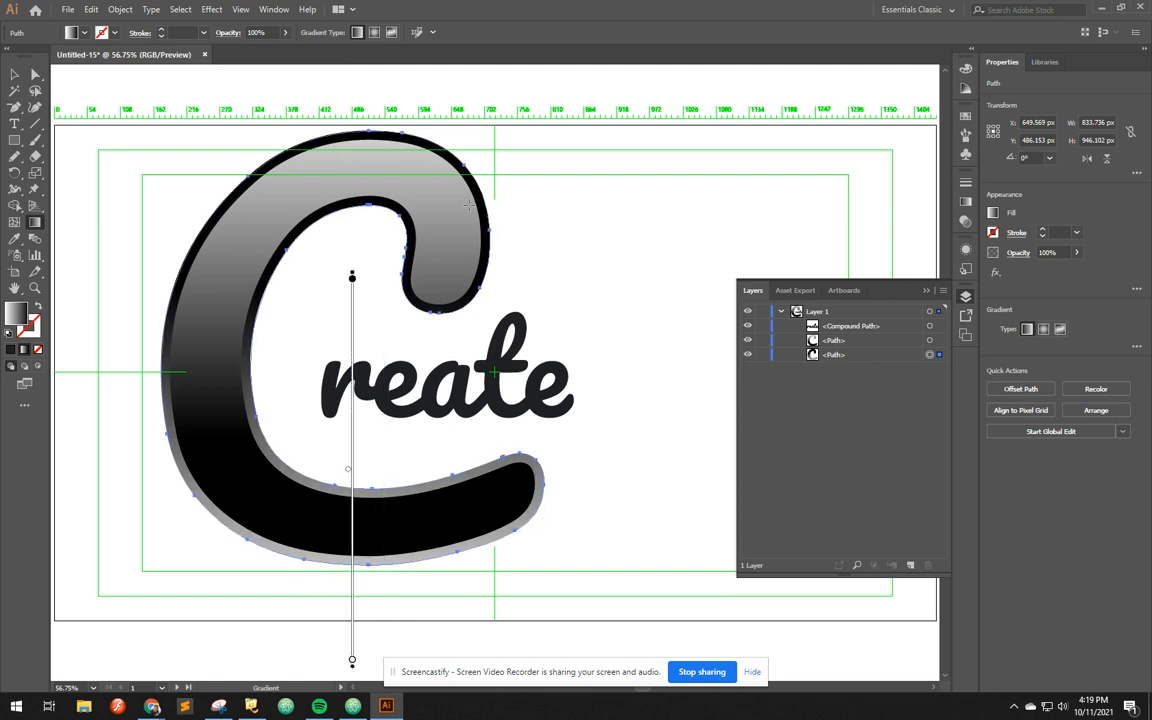
mouse_move(355, 307)
mouse_down()
mouse_move(342, 165)
mouse_move(355, 149)
mouse_up()
Extend the offset C's reversed gradient beyond the letter's top and lower edge, and remove the extra gray middle color stop
click(352, 385)
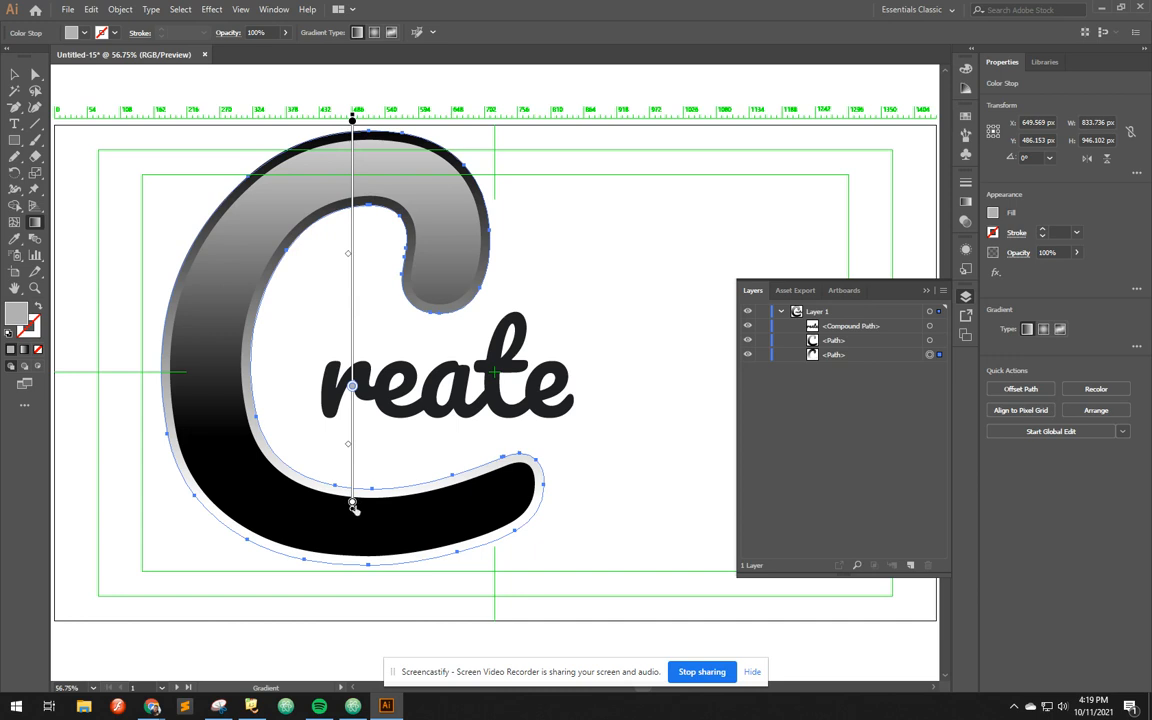
drag(353, 512, 354, 645)
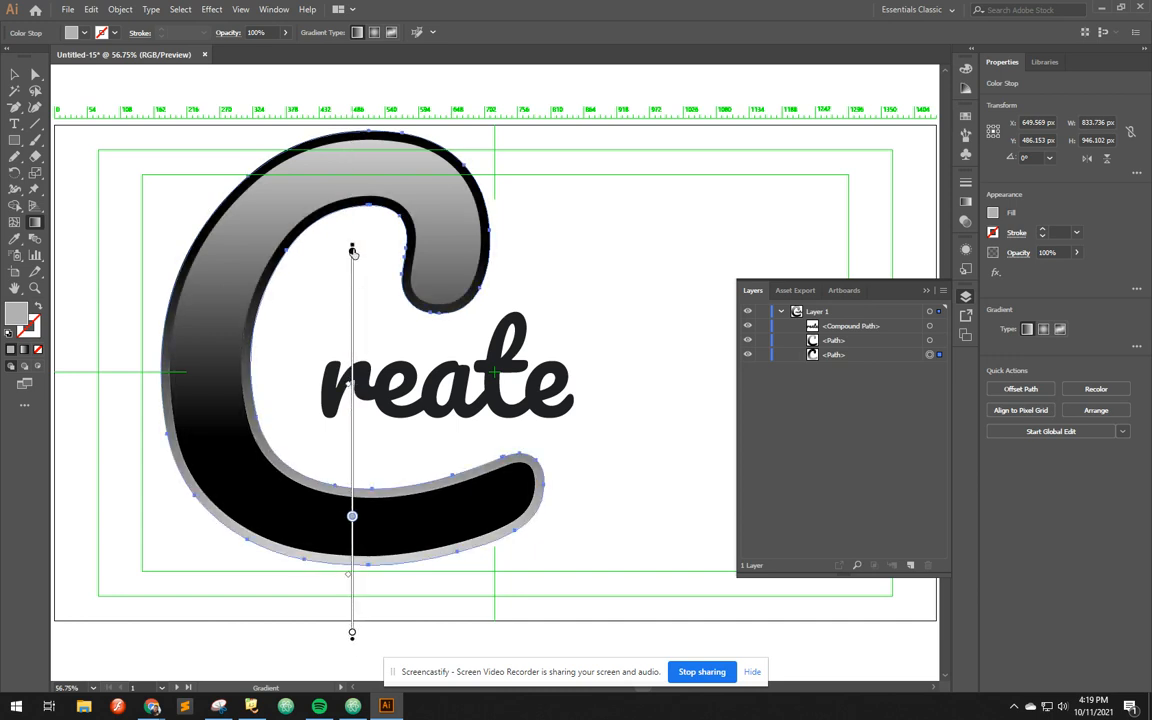
mouse_move(352, 250)
mouse_down()
mouse_move(373, 8)
mouse_move(372, 100)
mouse_up()
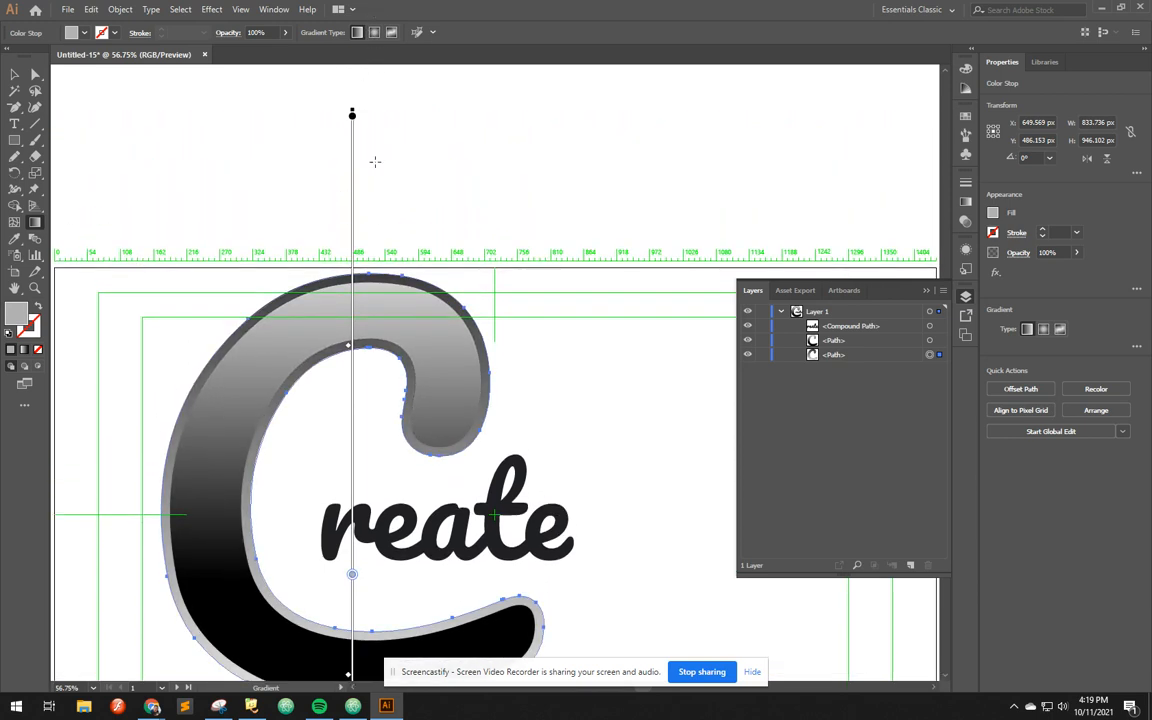
mouse_move(354, 577)
mouse_down()
mouse_move(363, 672)
mouse_move(352, 672)
mouse_move(352, 640)
mouse_up()
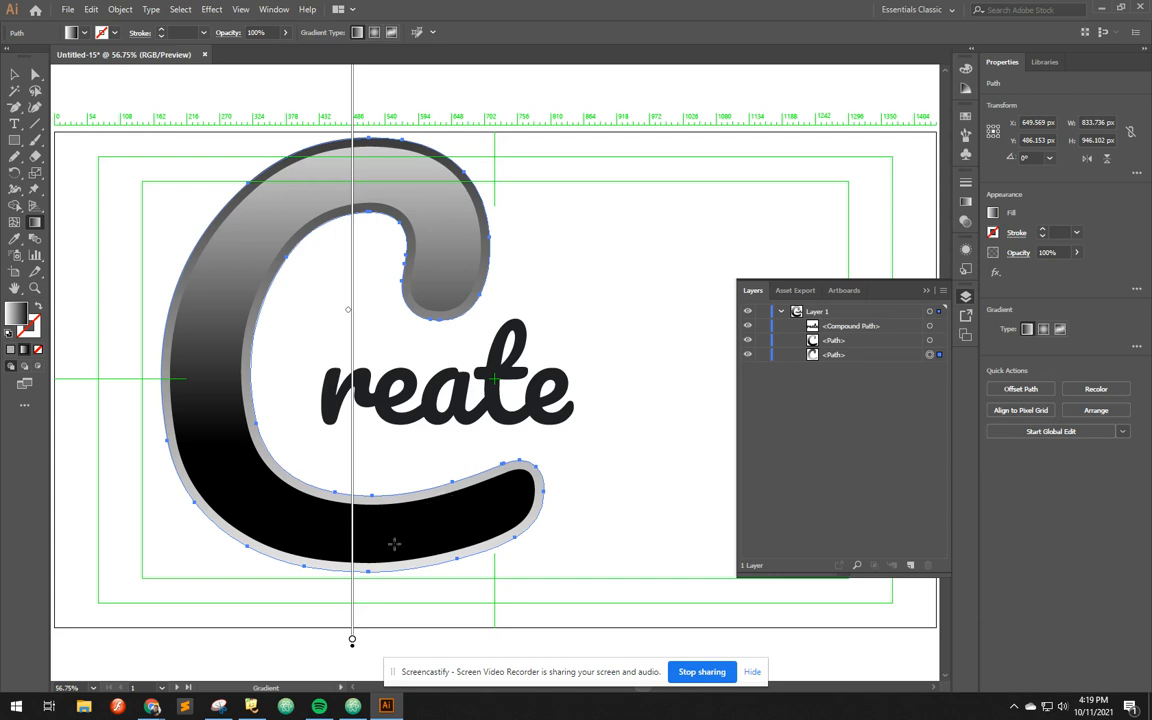
Move the offset C's gradient midpoint down near the letter's lower curve so more of the outline is dark, and deselect the path
mouse_move(352, 648)
mouse_down()
mouse_move(352, 668)
mouse_move(365, 652)
mouse_move(352, 601)
mouse_up()
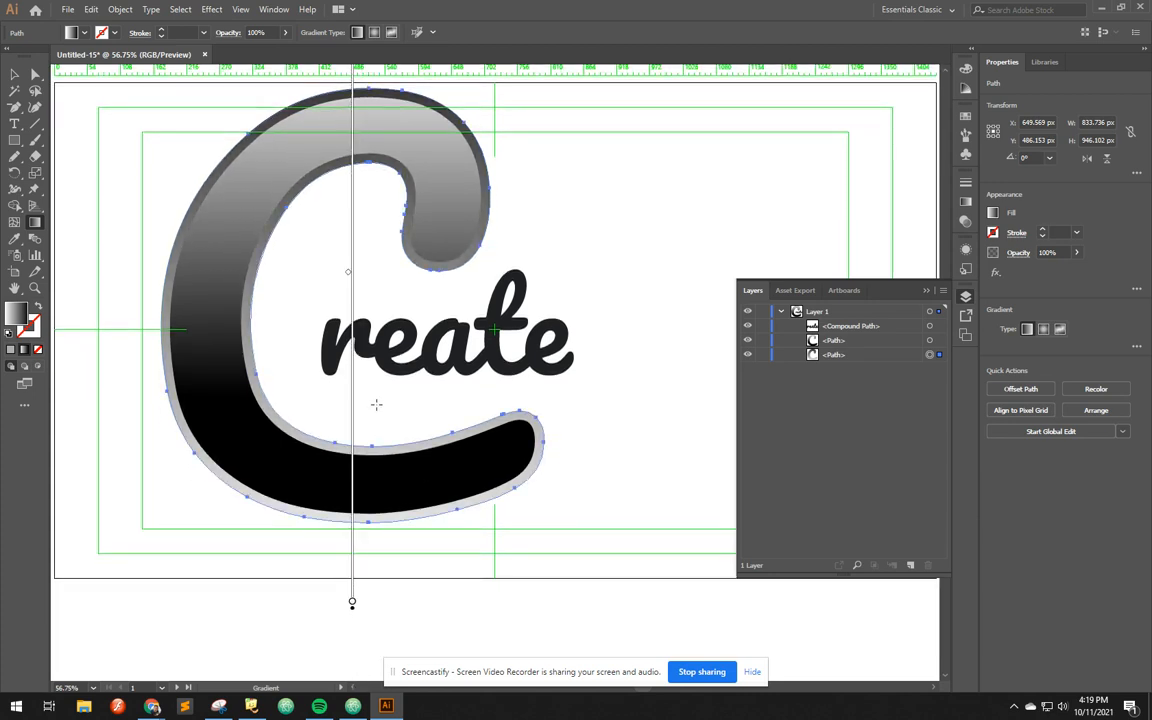
scroll(352, 610, up, 2)
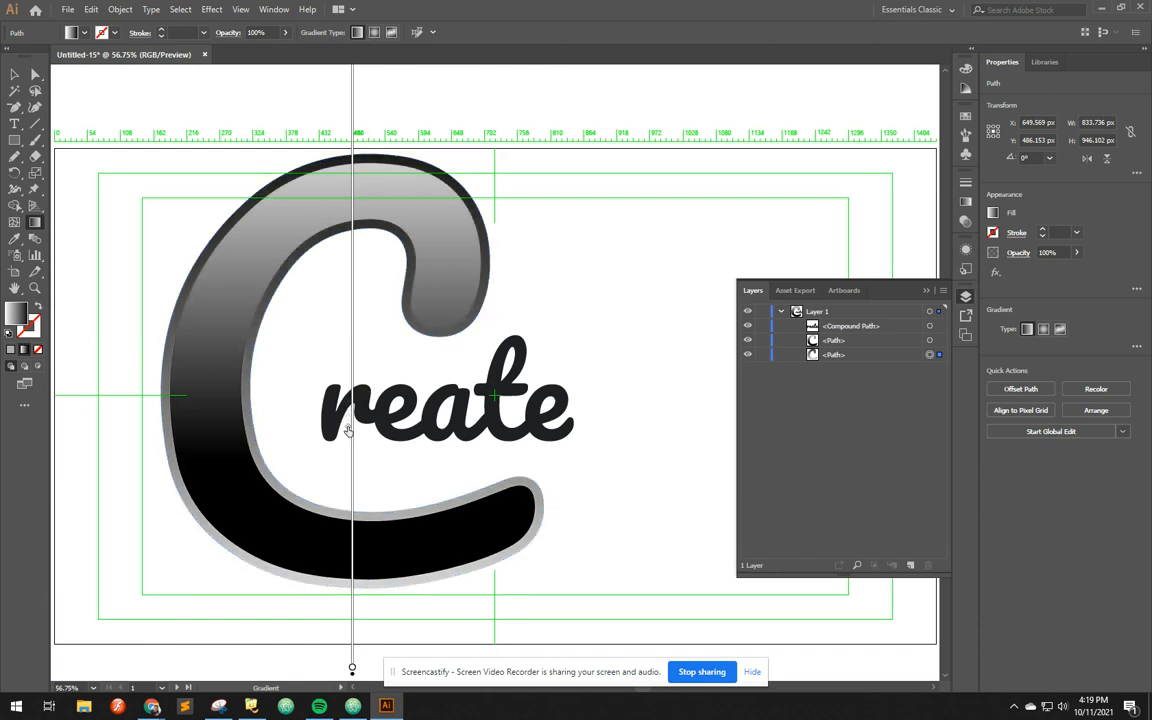
drag(347, 460, 347, 475)
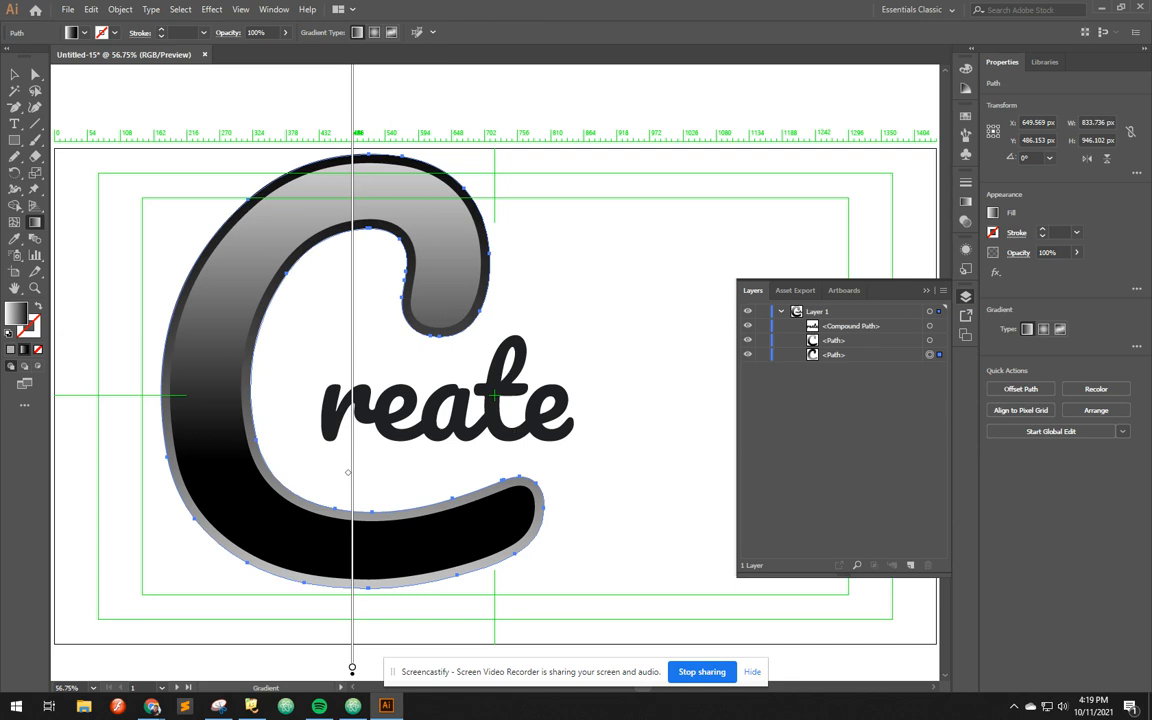
click(15, 75)
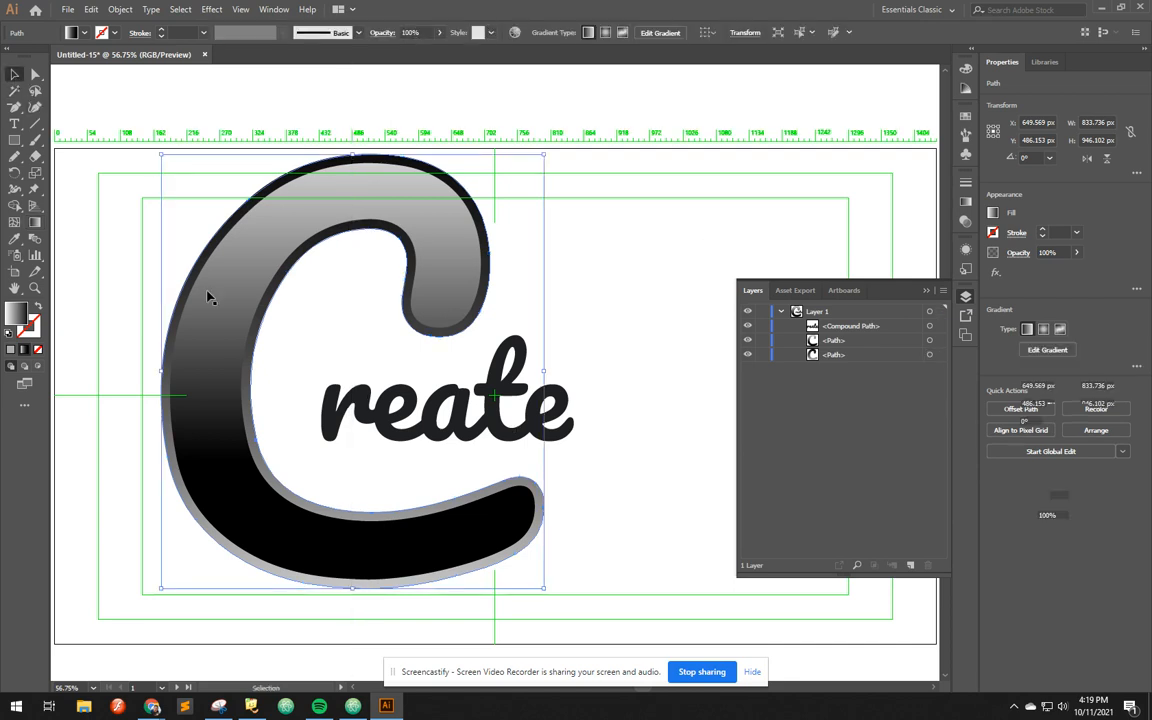
click(282, 366)
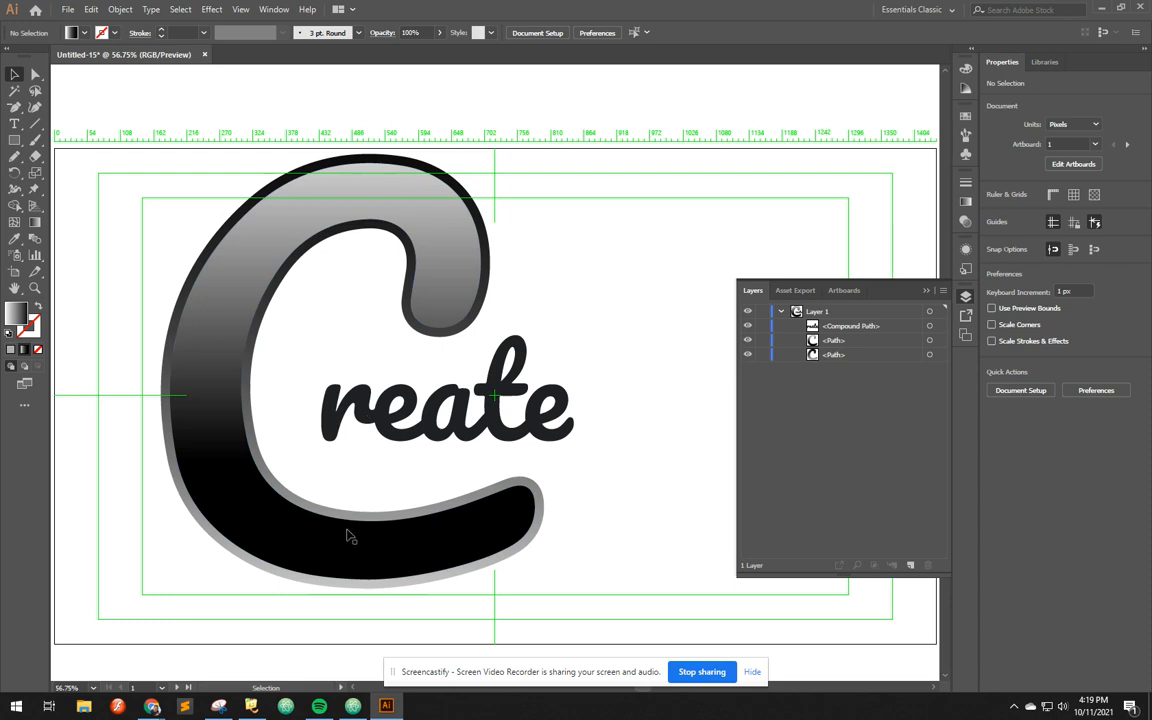